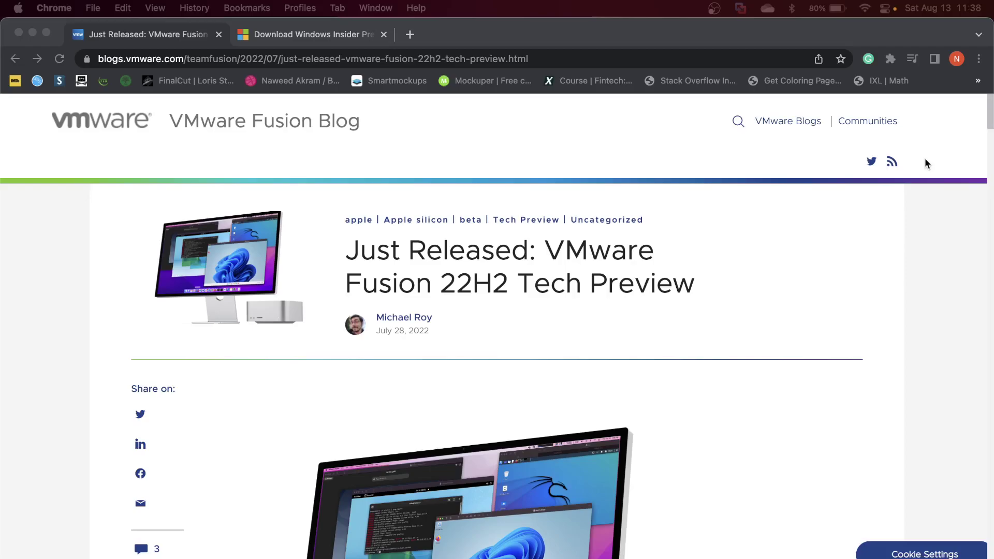
# In a new Chrome tab, search for 'vmware fusion public tech preview 22h2'.
pyautogui.click(412, 38)
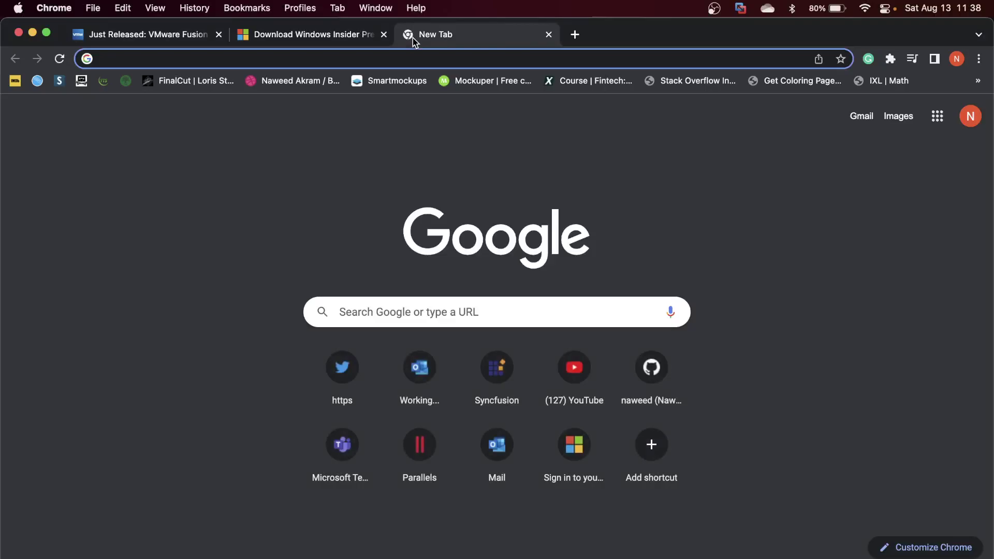
pyautogui.write('vm')
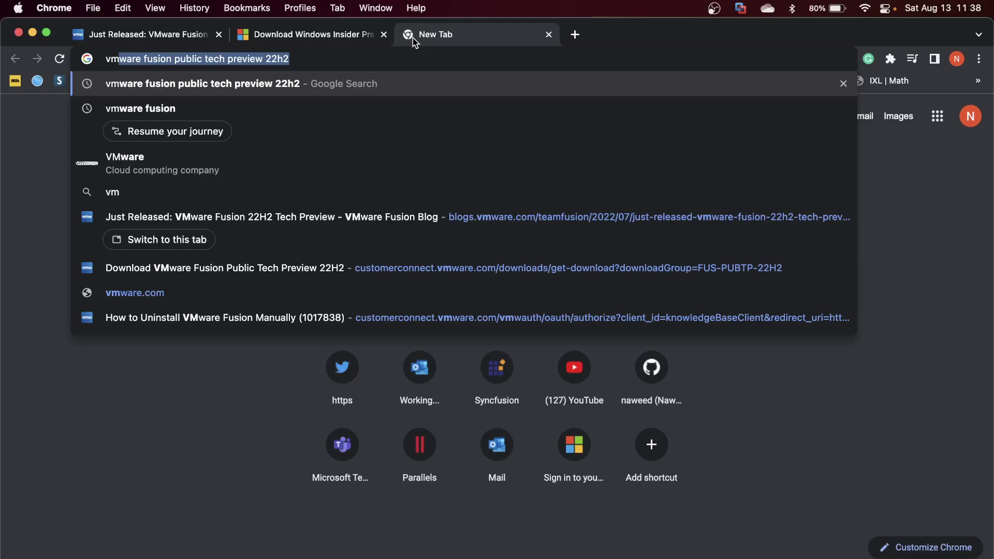
pyautogui.press('Return')
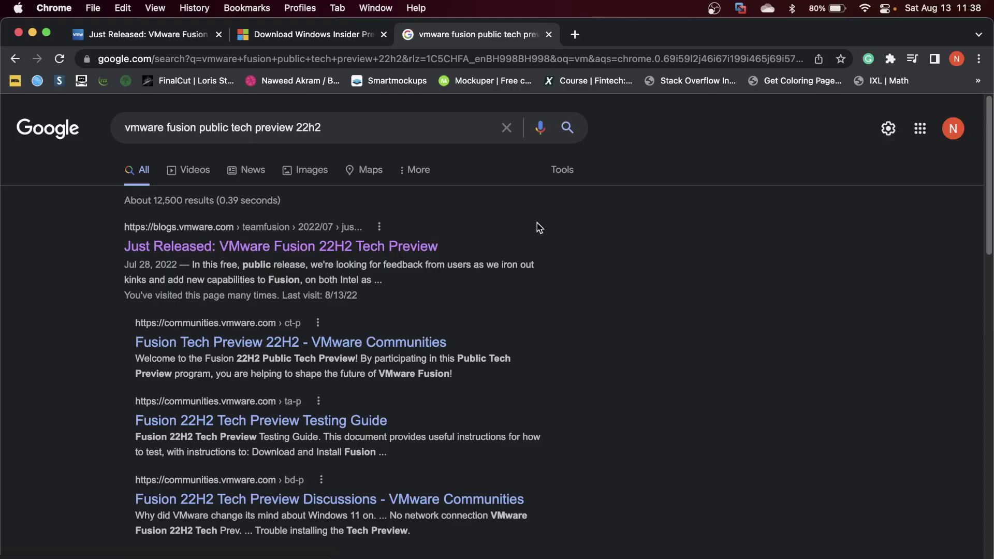
# Open the 'Just Released: VMware Fusion 22H2 Tech Preview' blog post and follow its DOWNLOAD NOW! link.
pyautogui.click(356, 246)
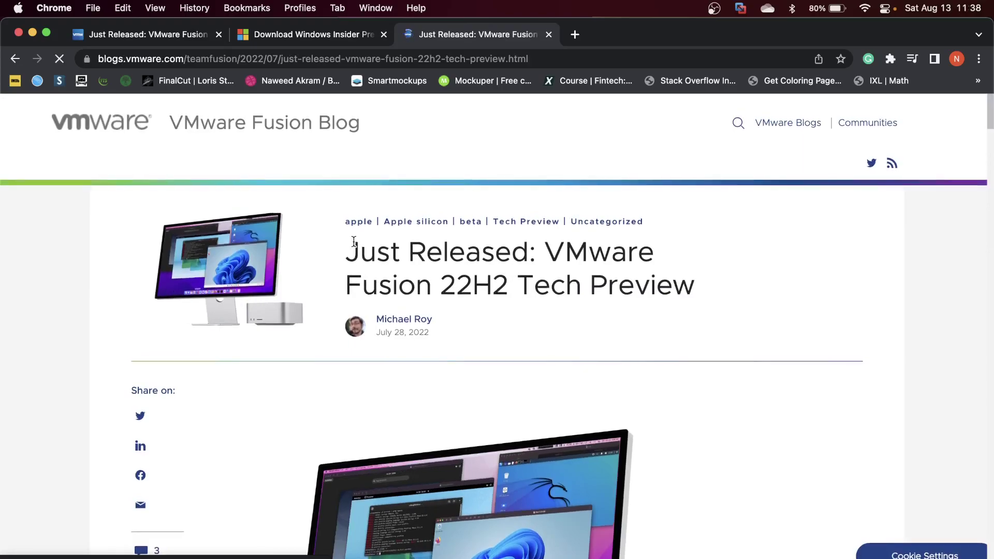
pyautogui.scroll(-10, 354, 242)
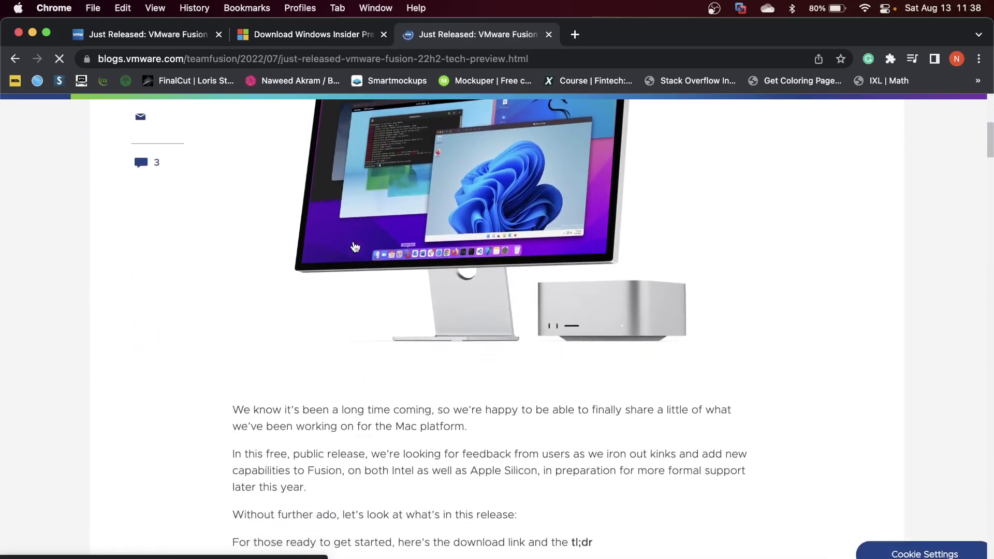
pyautogui.scroll(-10, 355, 247)
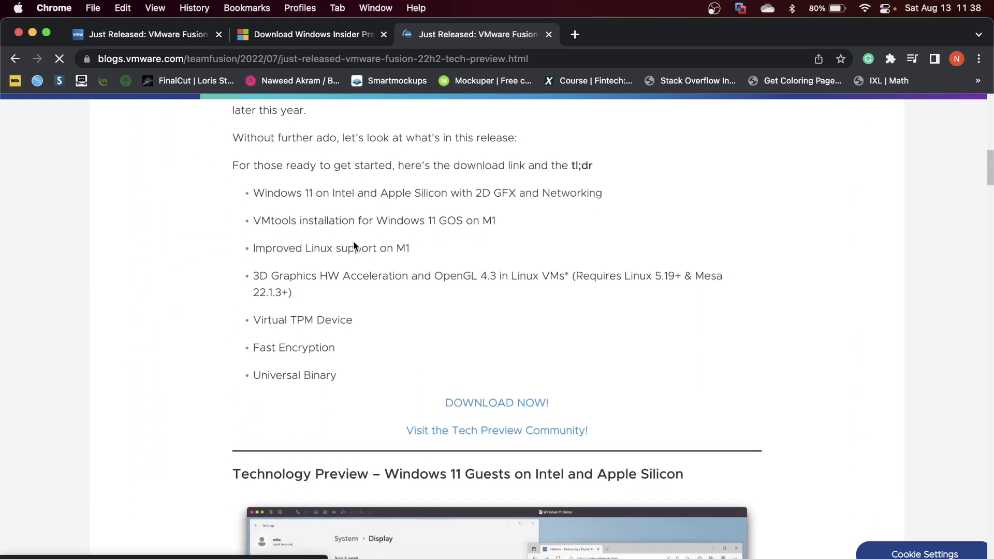
pyautogui.click(525, 406)
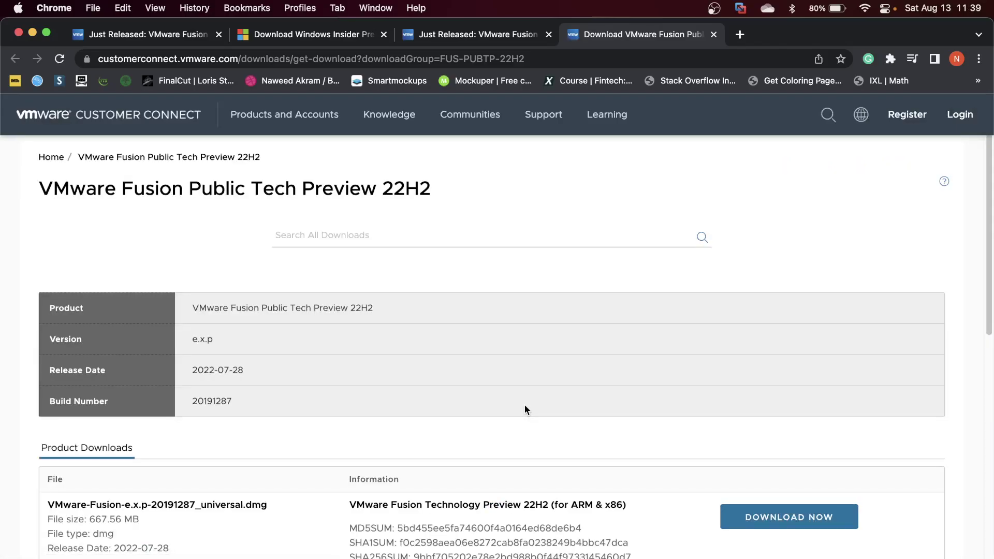
# Start downloading the Fusion Tech Preview 22H2 universal .dmg, then open a blank Chrome tab.
pyautogui.scroll(-2, 524, 409)
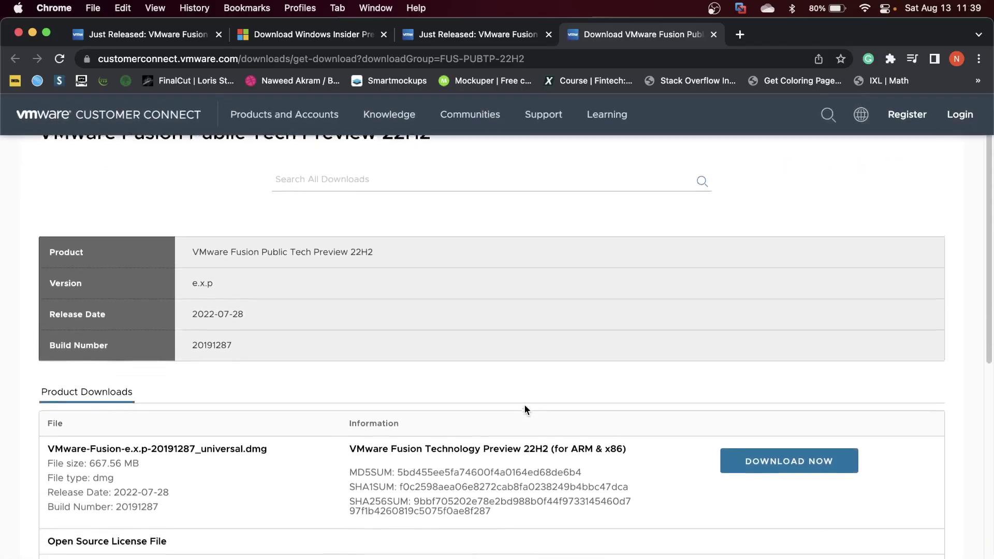
pyautogui.scroll(-1, 524, 405)
pyautogui.moveTo(200, 413); pyautogui.dragTo(269, 418)
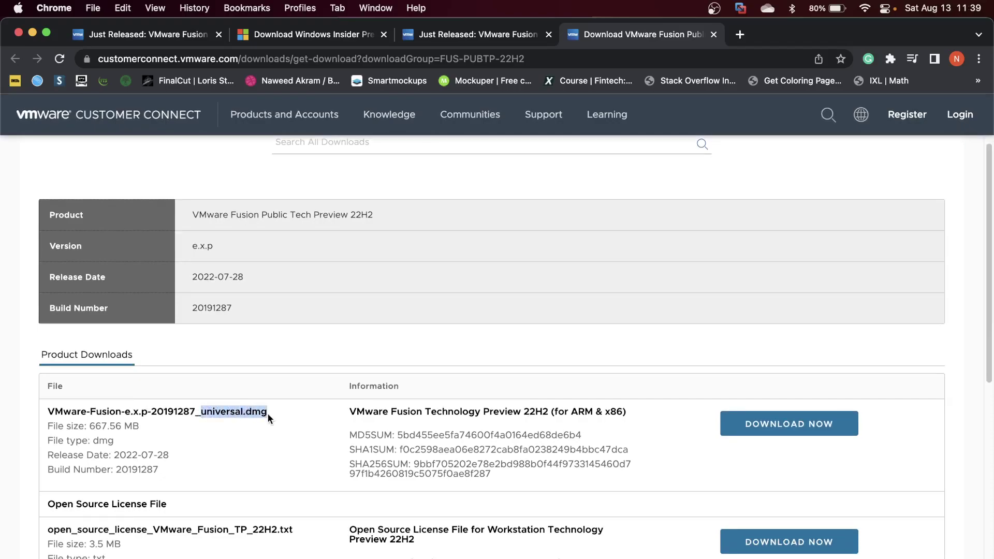
pyautogui.click(796, 437)
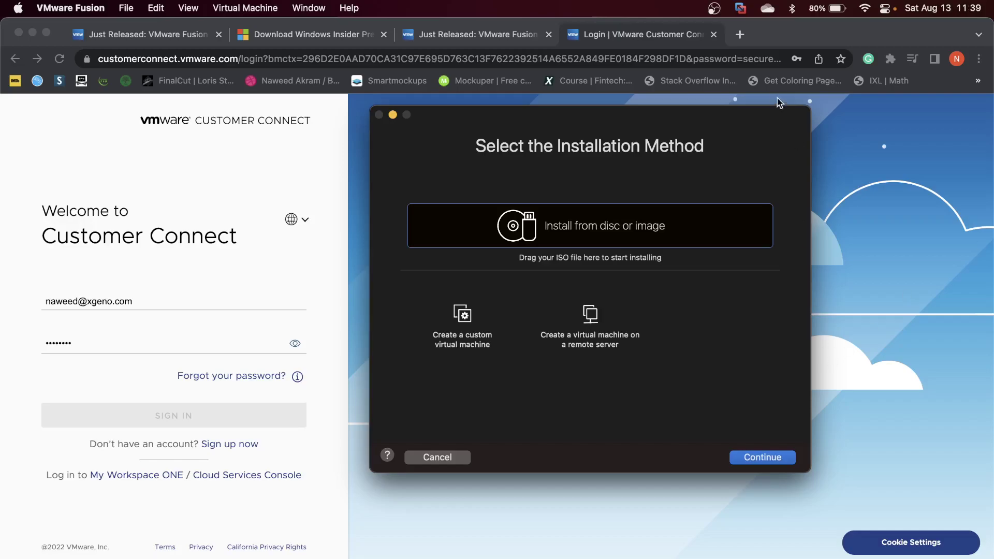
pyautogui.click(742, 35)
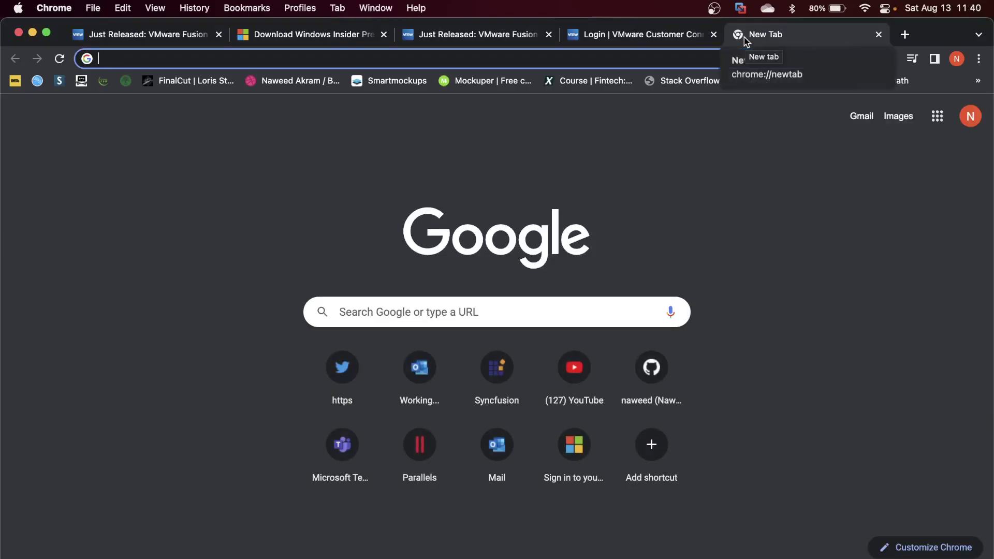
# Search 'register for windows insider program' and open the insider.windows.com register page.
pyautogui.write('win')
pyautogui.press('BackSpace')
pyautogui.press('BackSpace')
pyautogui.press('BackSpace')
pyautogui.press('BackSpace')
pyautogui.write('re')
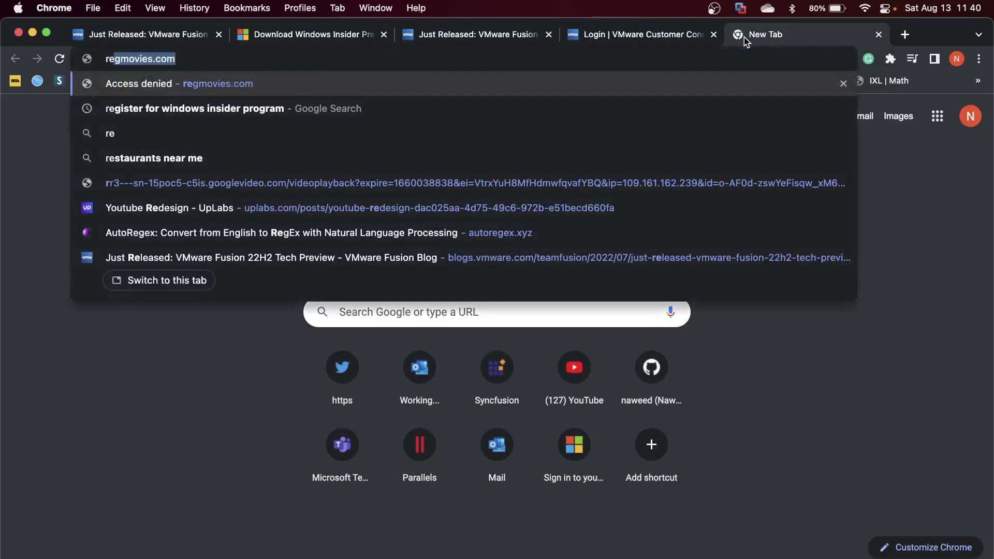
pyautogui.write('gister')
pyautogui.press('Return')
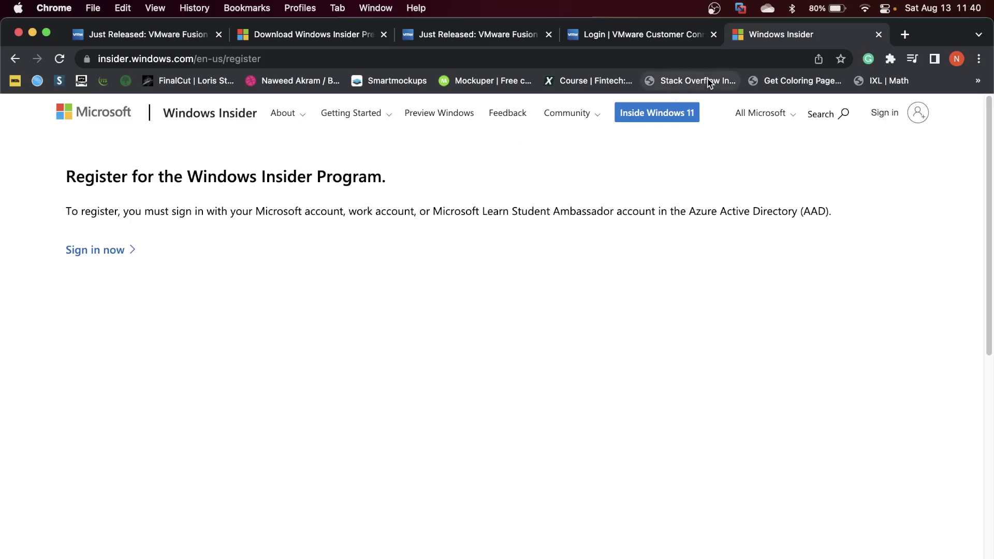
pyautogui.click(614, 57)
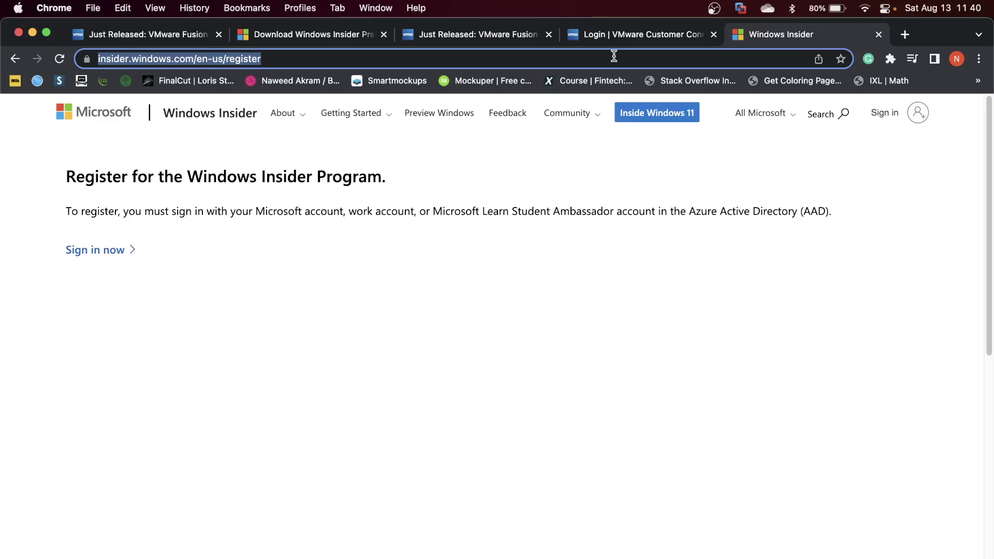
# Search 'windows 11 arm insider preview' and open the Windows Insider Preview ARM64 download page.
pyautogui.write('window')
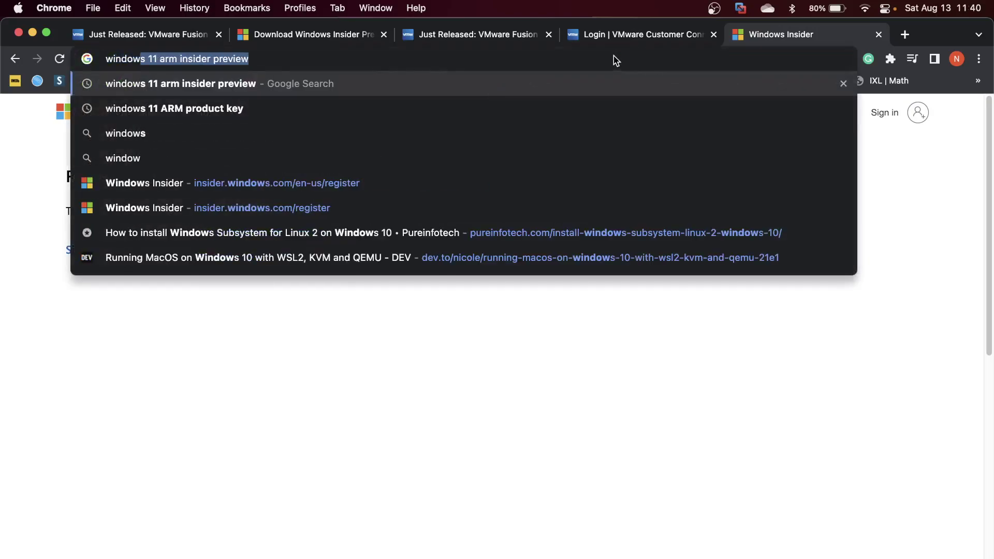
pyautogui.press('Return')
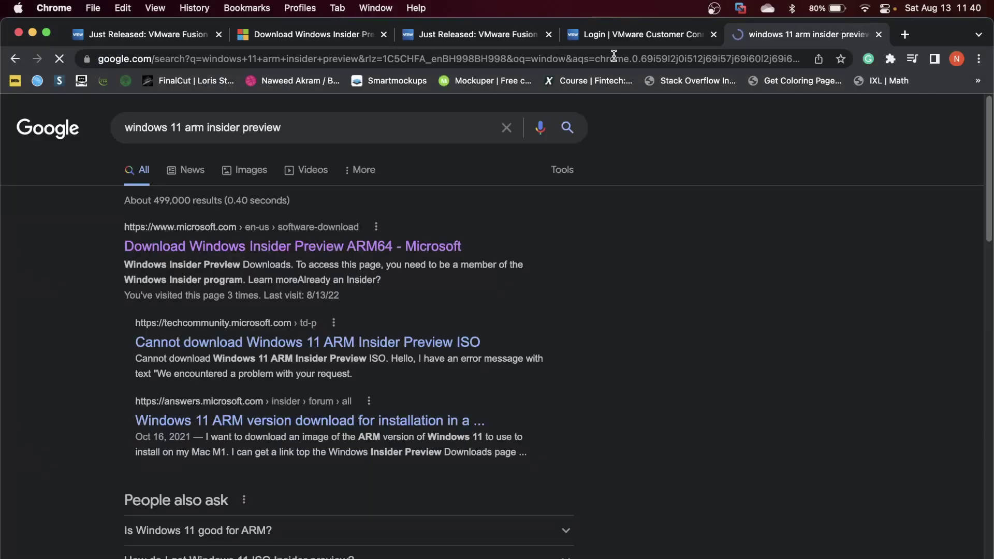
pyautogui.click(280, 253)
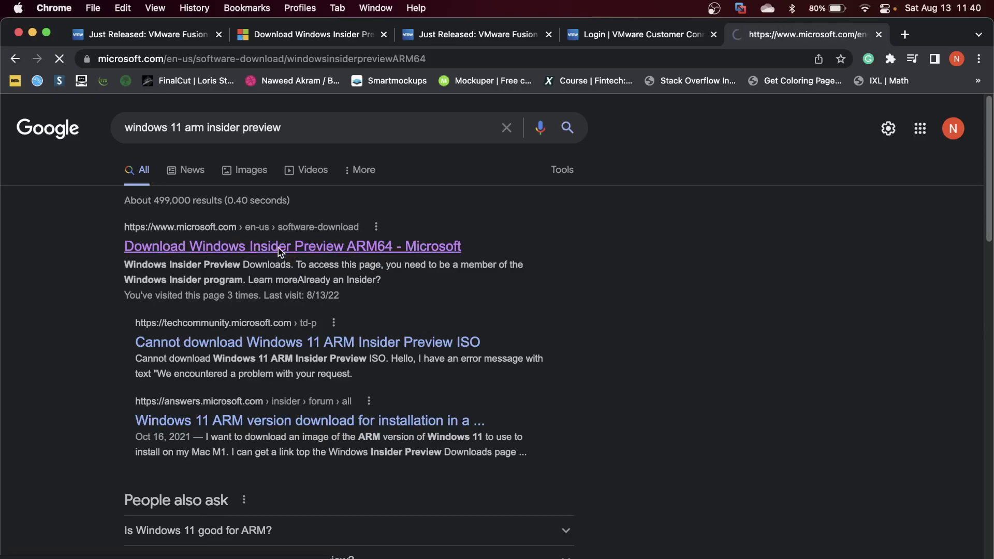
pyautogui.scroll(-2, 390, 378)
pyautogui.scroll(-5, 391, 379)
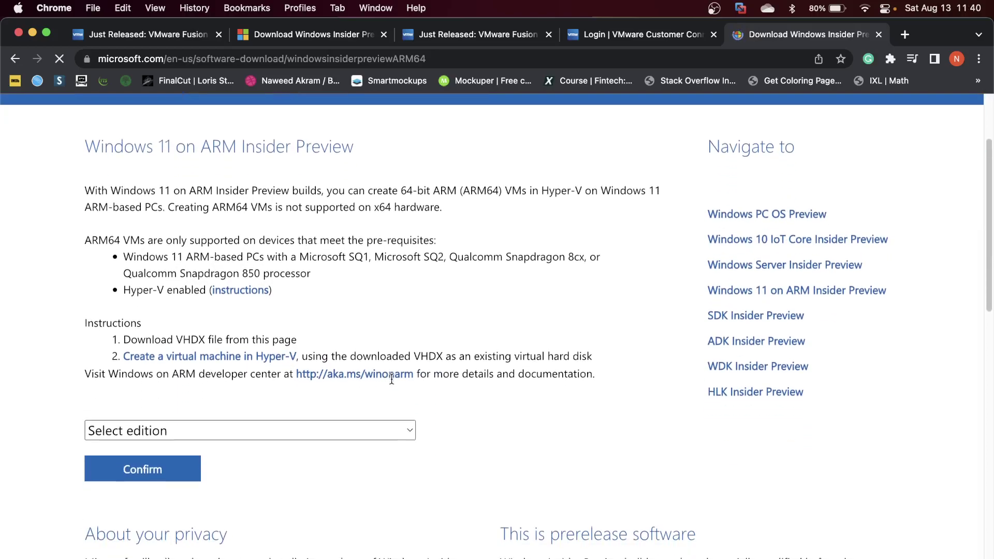
# Select the Windows 11 Client ARM64 Dev Channel edition and confirm it.
pyautogui.click(391, 379)
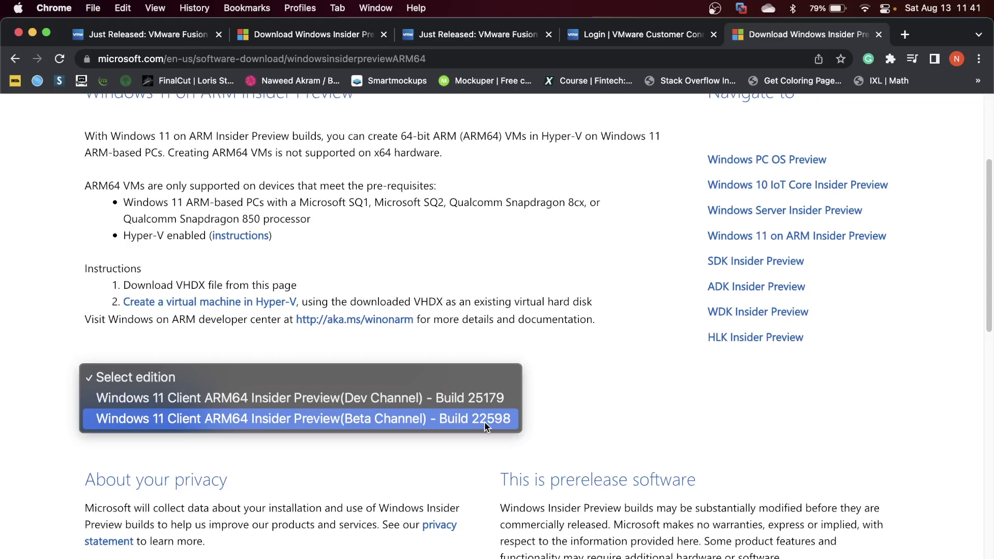
pyautogui.click(439, 399)
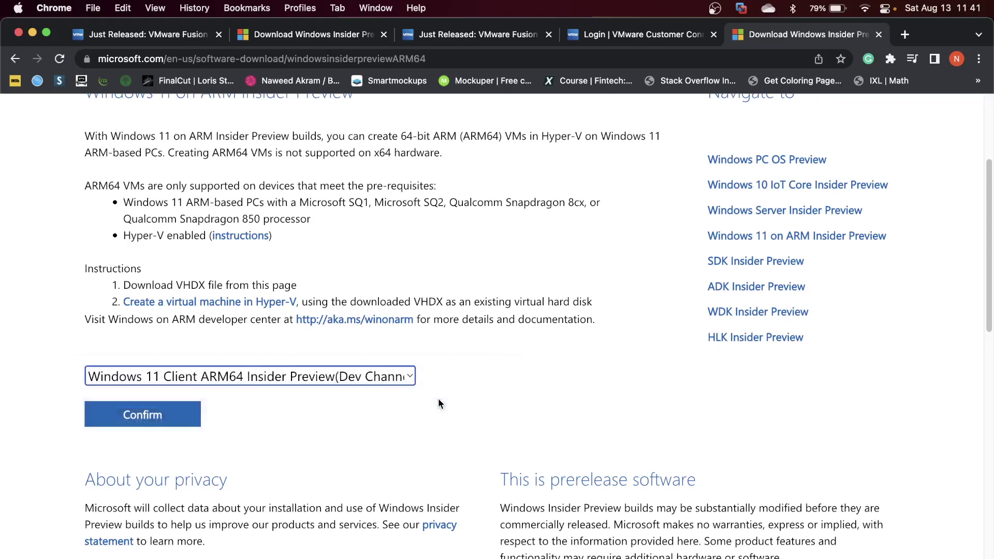
pyautogui.scroll(-1, 438, 403)
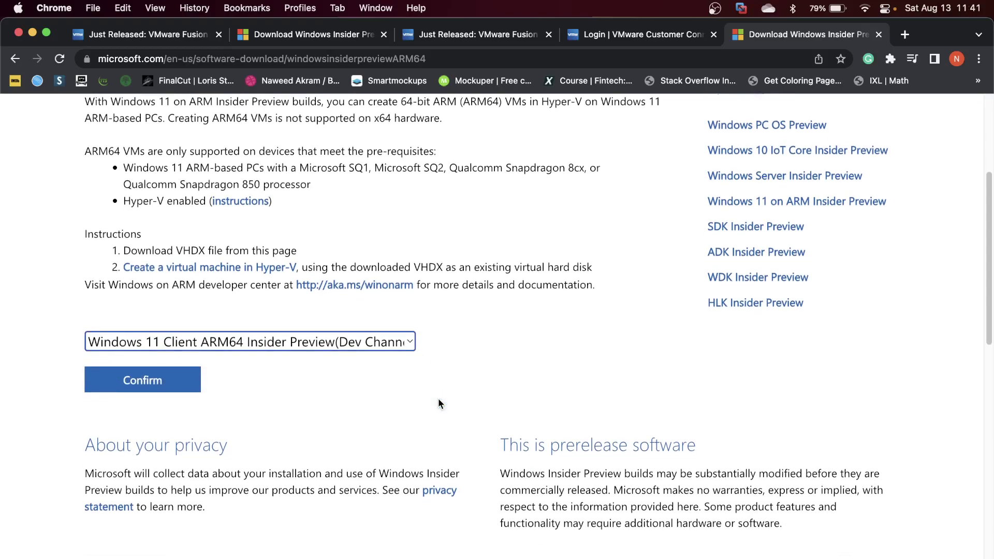
pyautogui.click(132, 389)
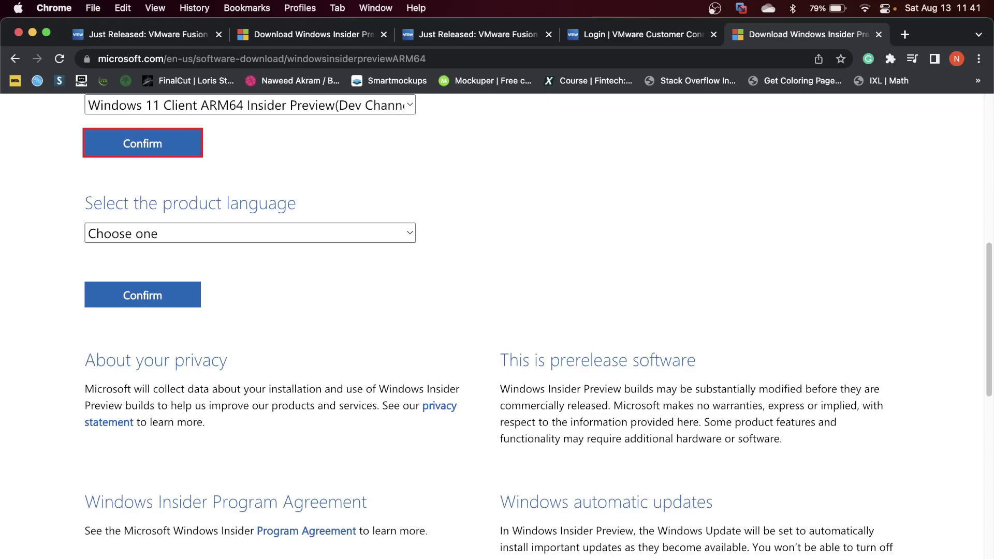
# Verify the ARM64 Insider Preview VHDX is in Downloads, then close the Windows Insider tab.
pyautogui.press('super+Tab')
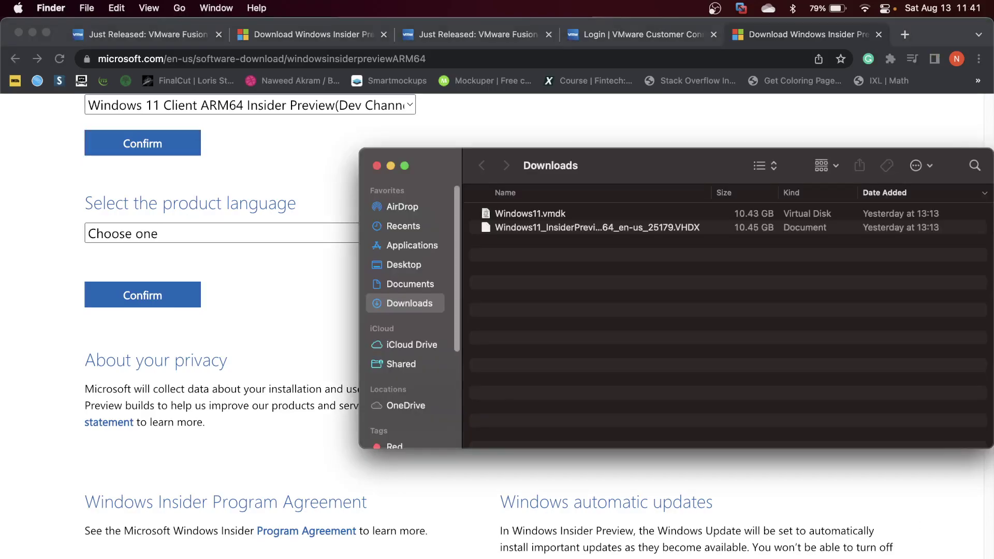
pyautogui.click(560, 232)
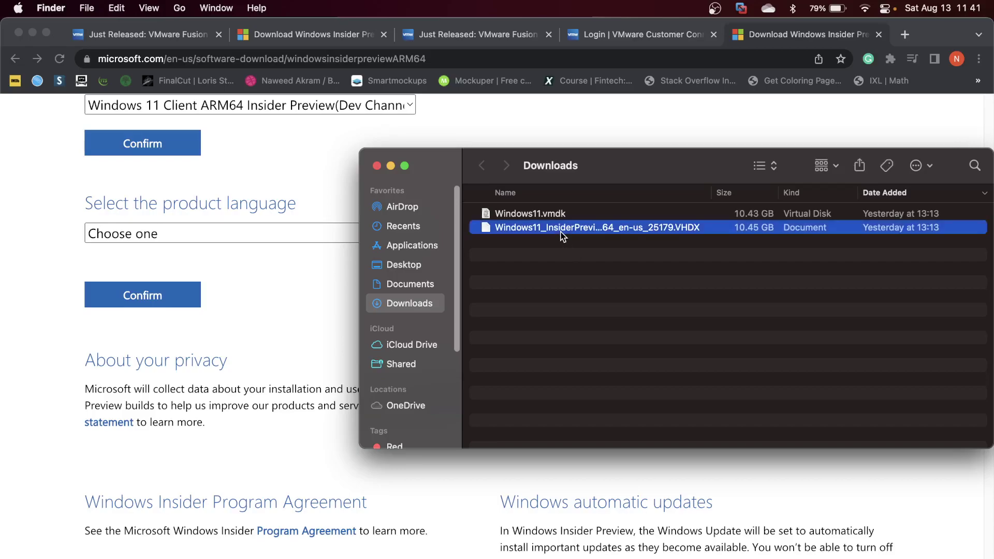
pyautogui.press('Return')
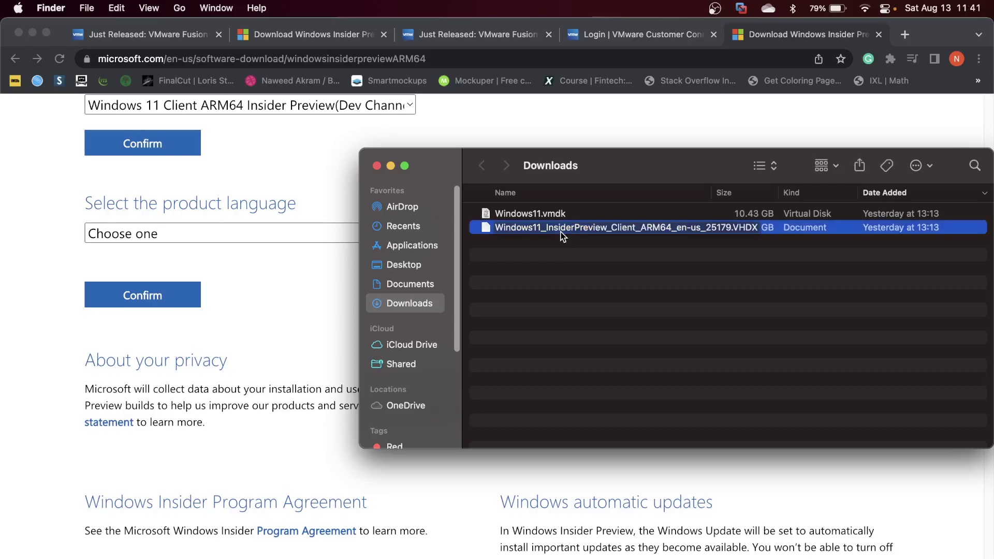
pyautogui.press('Return')
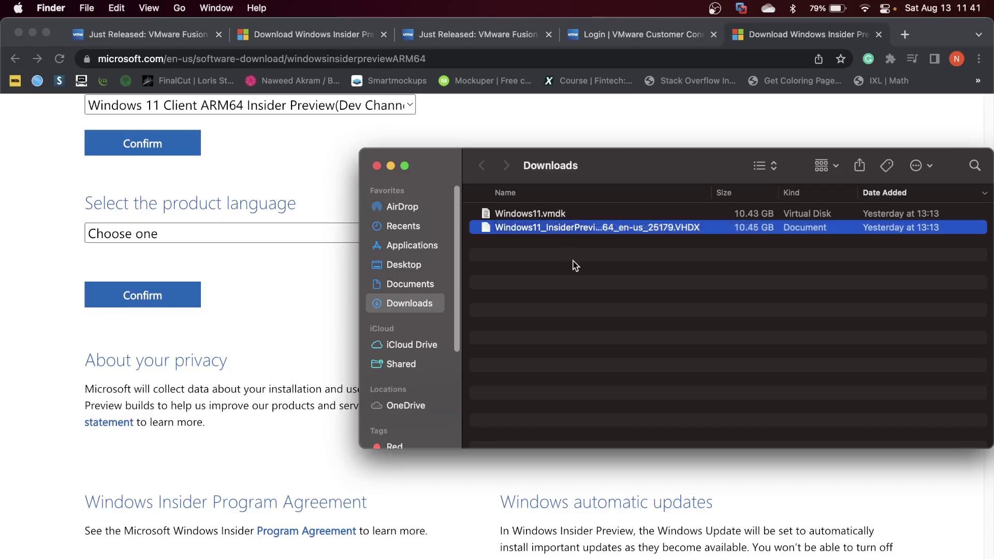
pyautogui.click(878, 36)
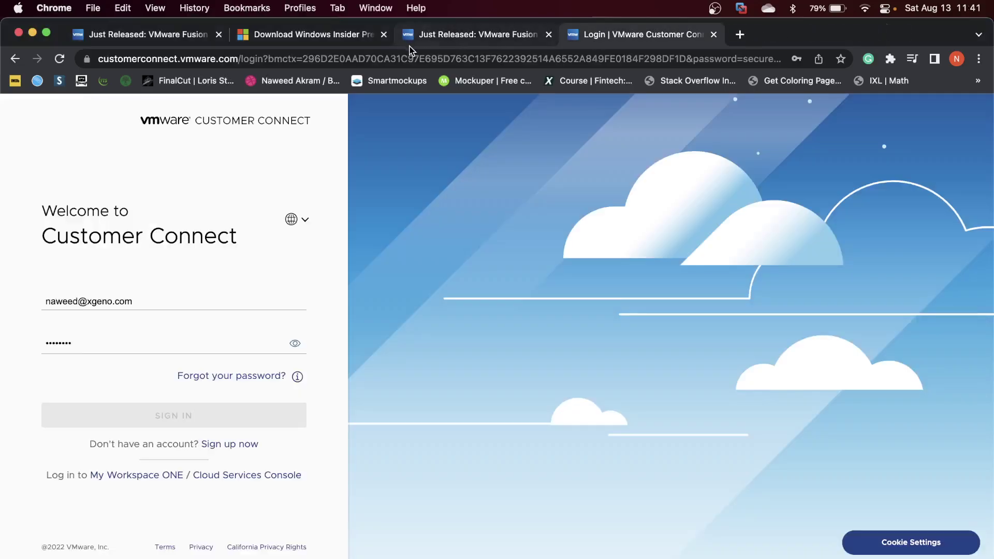
# Load brew.sh, copy the Homebrew install command, and switch to Terminal.
pyautogui.click(740, 37)
pyautogui.write('be')
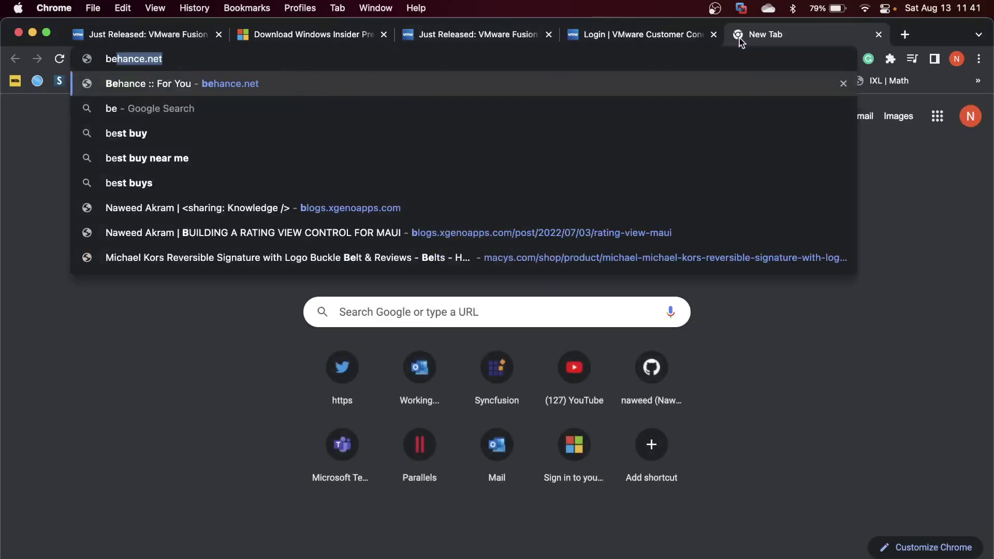
pyautogui.write('rew.sh')
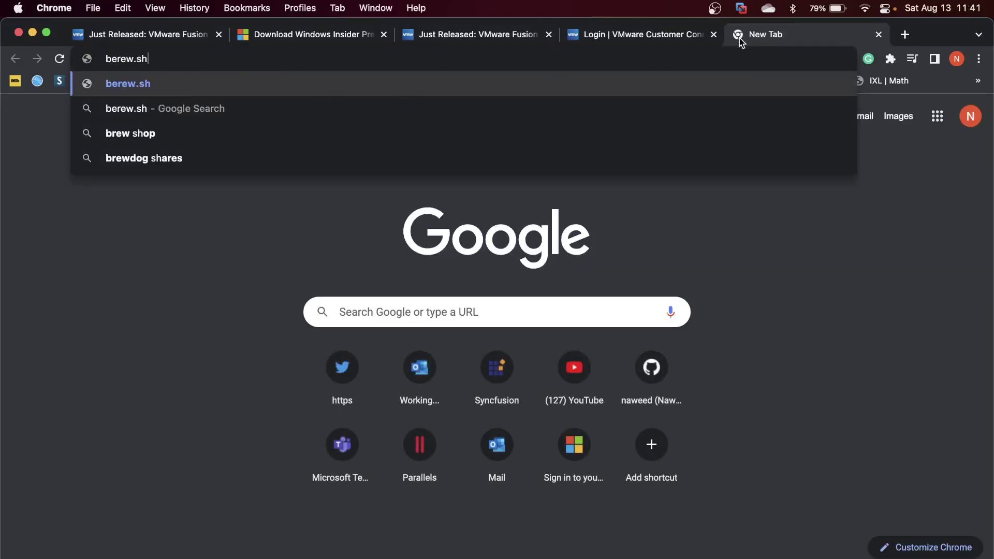
pyautogui.press('BackSpace')
pyautogui.press('BackSpace')
pyautogui.press('BackSpace')
pyautogui.press('BackSpace')
pyautogui.press('BackSpace')
pyautogui.press('BackSpace')
pyautogui.press('BackSpace')
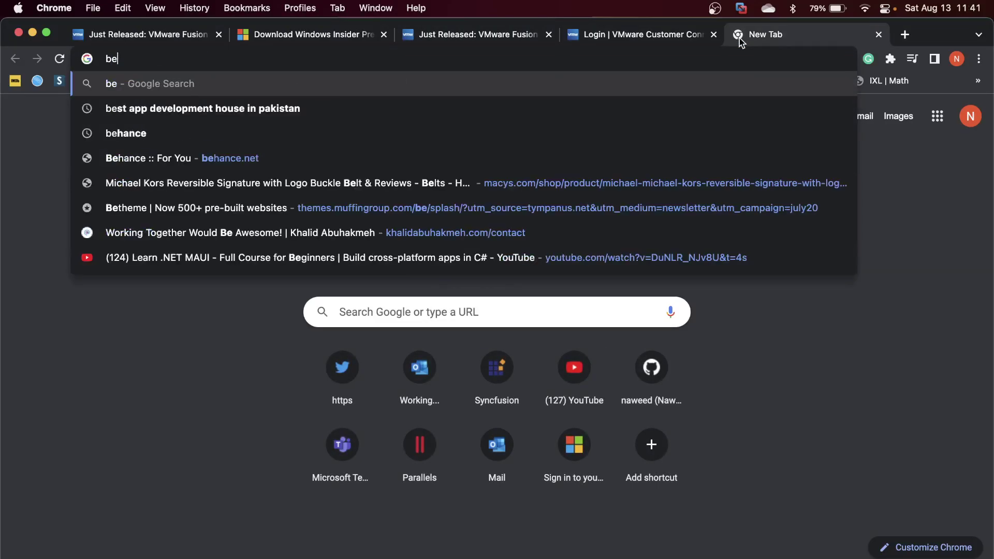
pyautogui.write('rew.sh')
pyautogui.press('Return')
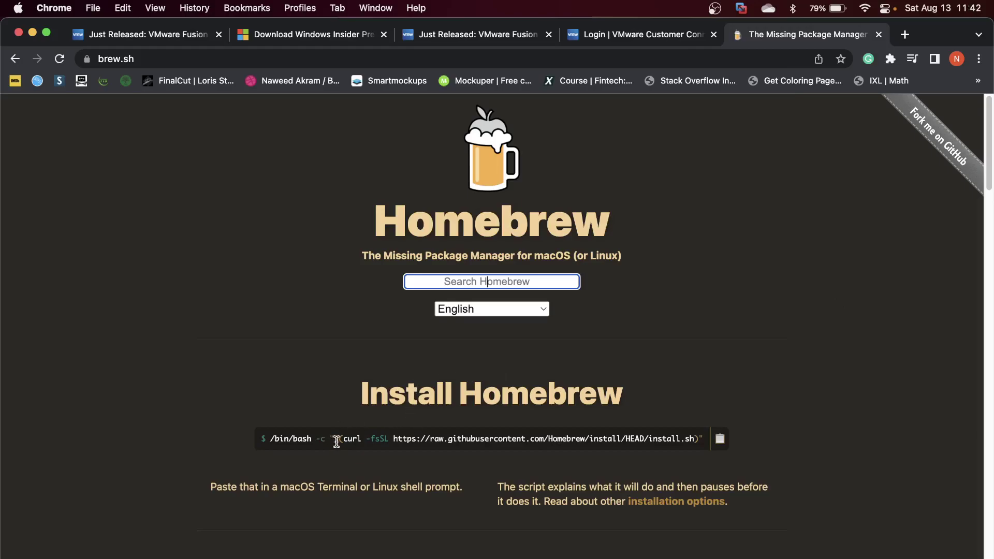
pyautogui.click(718, 441)
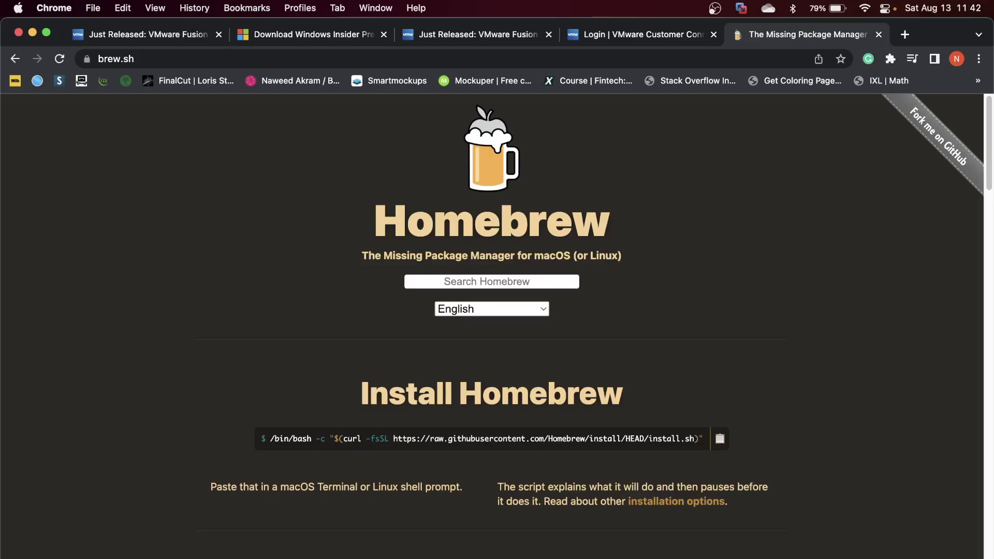
pyautogui.press('super+Tab')
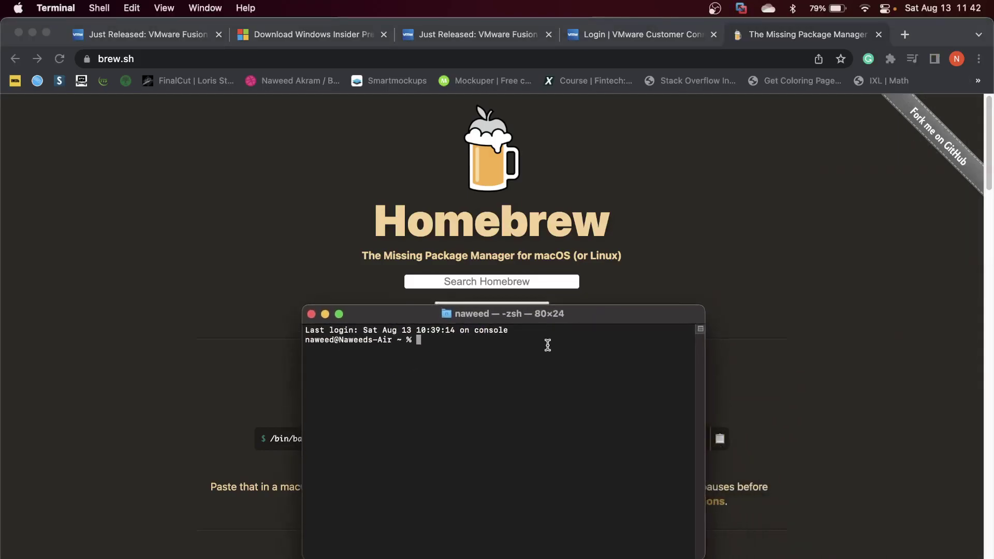
# Install Homebrew with the pasted command, then run 'brew install qemu' (already up to date).
pyautogui.press('super+v')
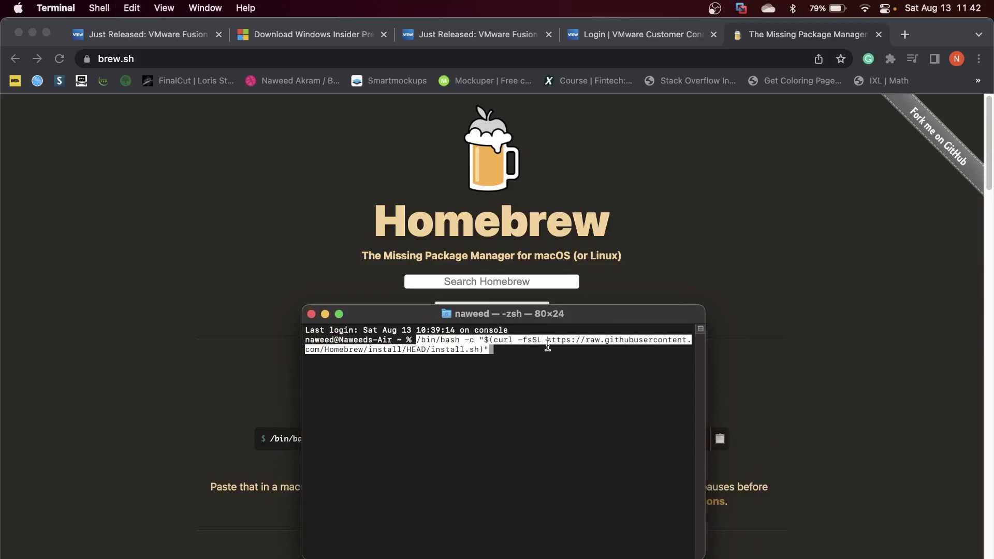
pyautogui.press('Return')
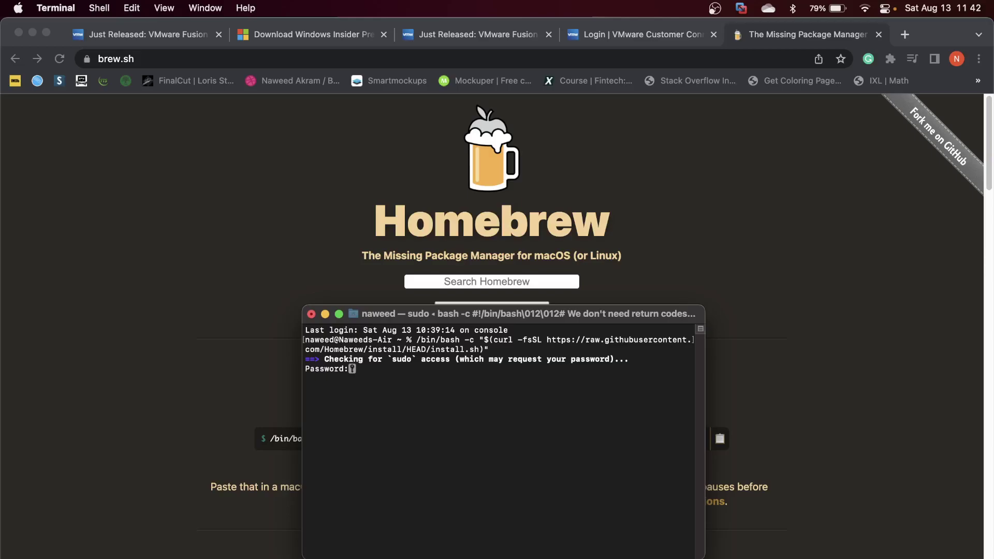
pyautogui.press('Return')
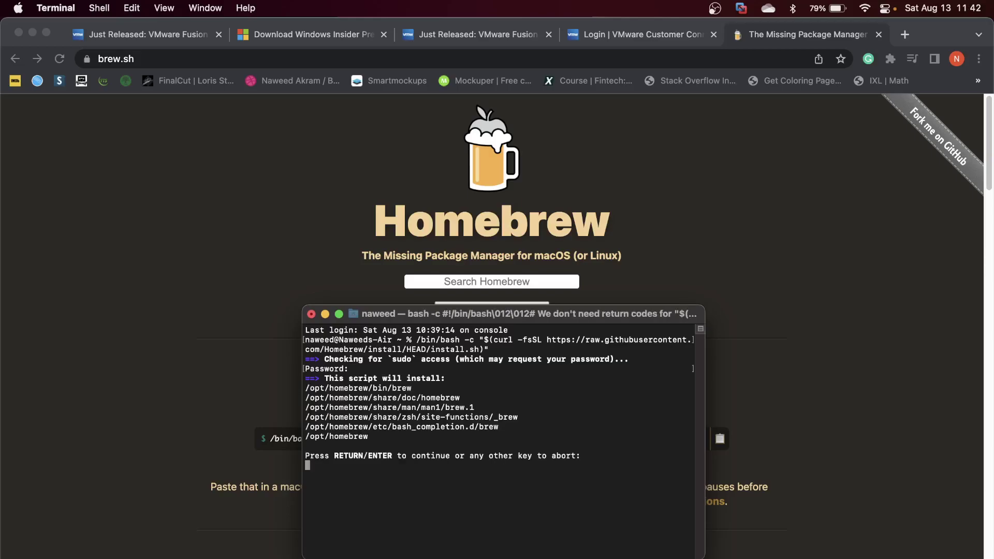
pyautogui.press('Return')
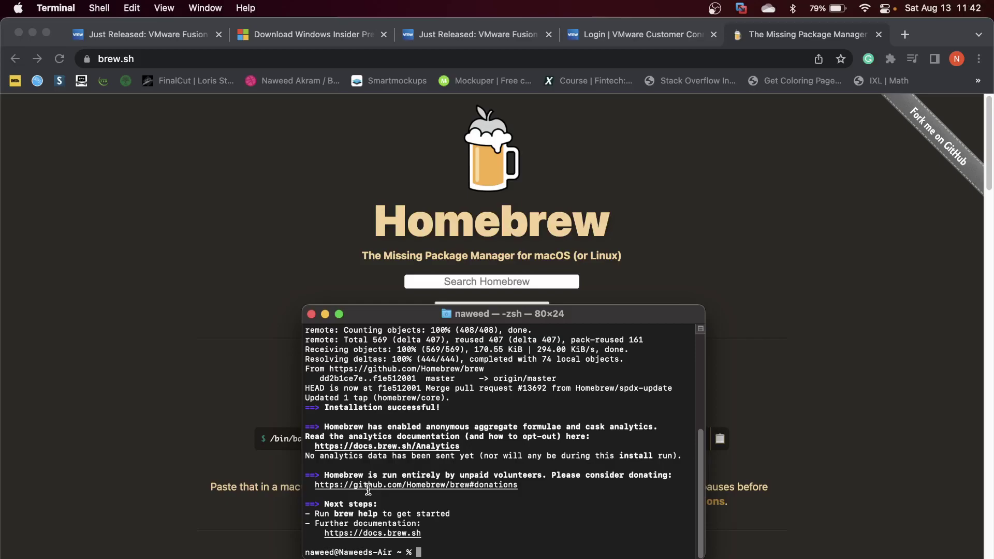
pyautogui.write('brew install qemu')
pyautogui.press('Return')
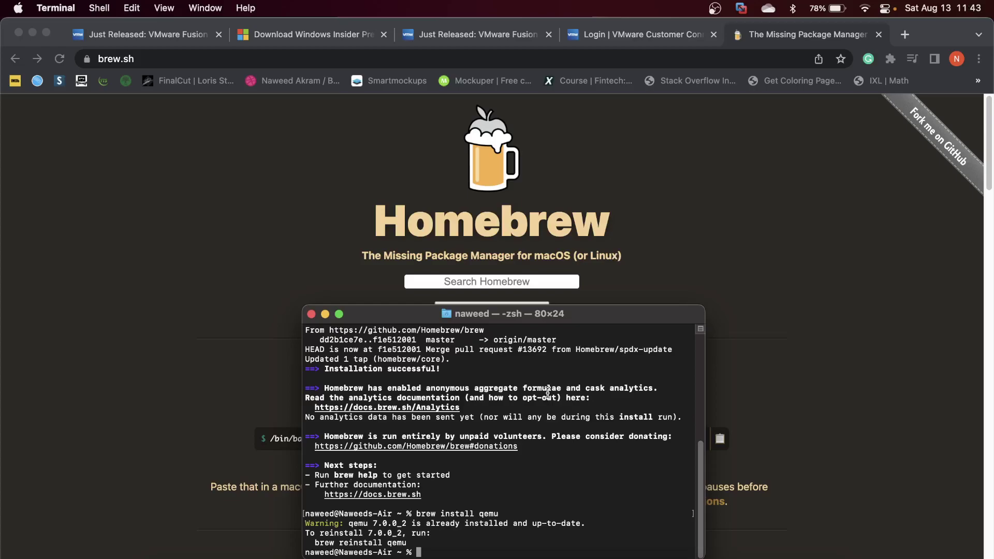
# Compose 'qemu-img convert -O vmdk' from the Downloads VHDX to ~/Downloads/Windows11.vmdk.
pyautogui.write('qemu-img convert -')
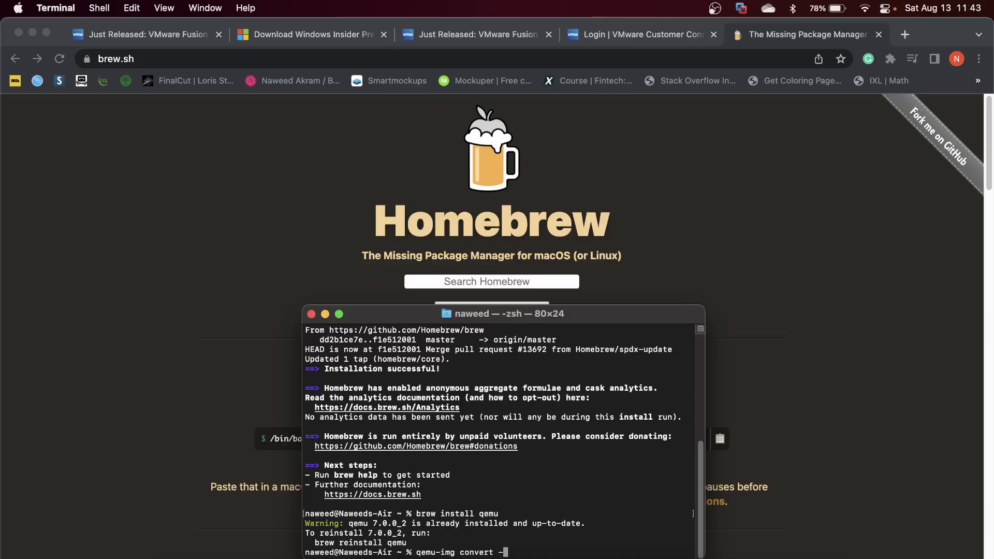
pyautogui.write('O vmdk')
pyautogui.click(815, 544)
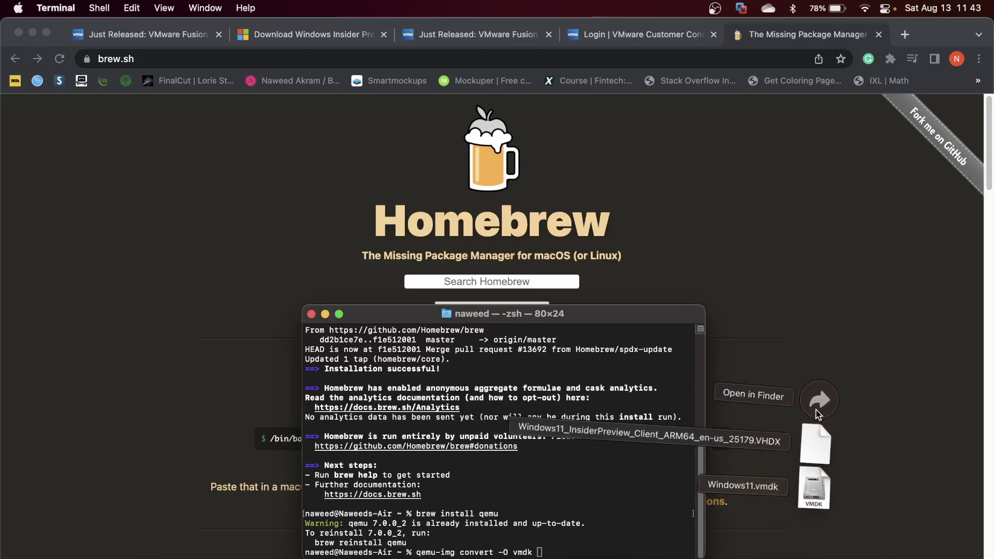
pyautogui.click(817, 409)
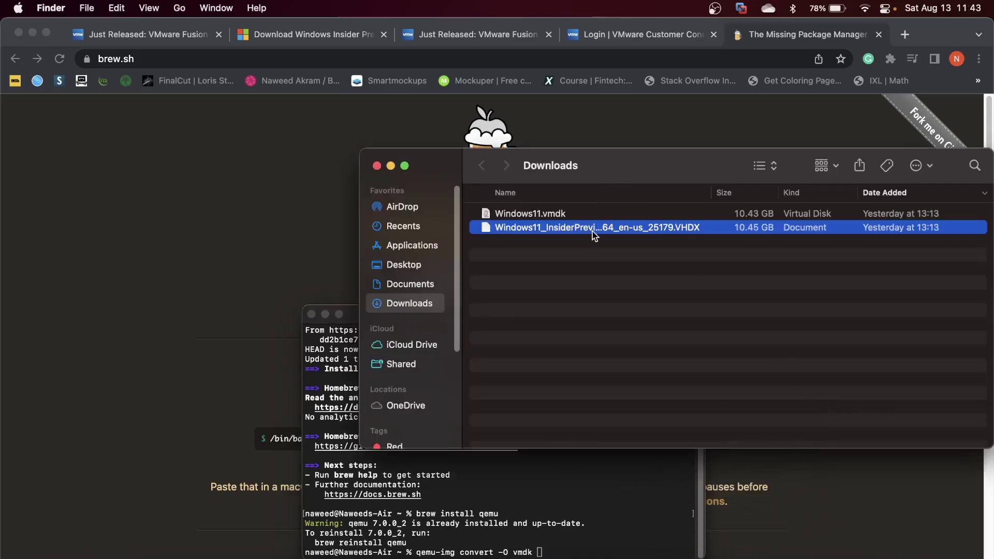
pyautogui.moveTo(623, 236); pyautogui.dragTo(555, 541)
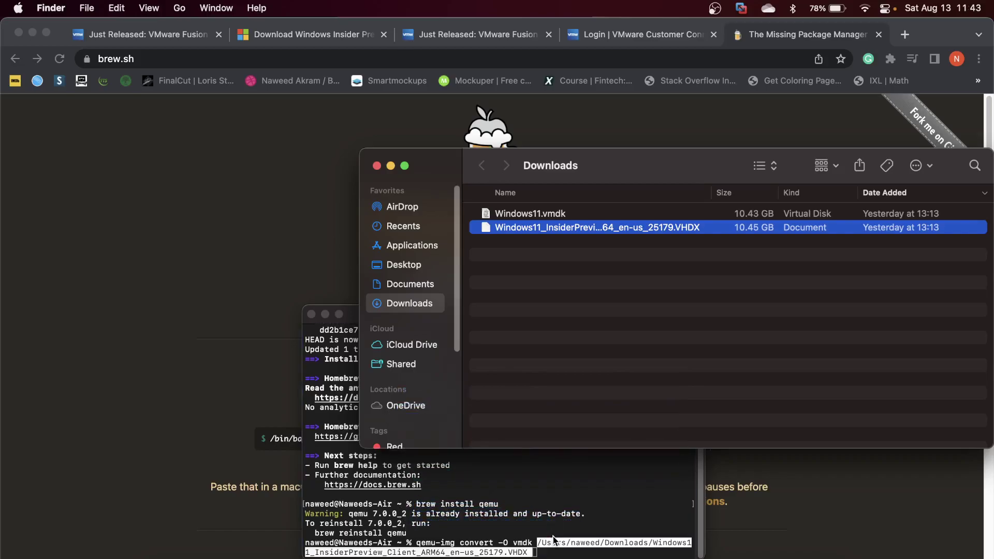
pyautogui.click(538, 552)
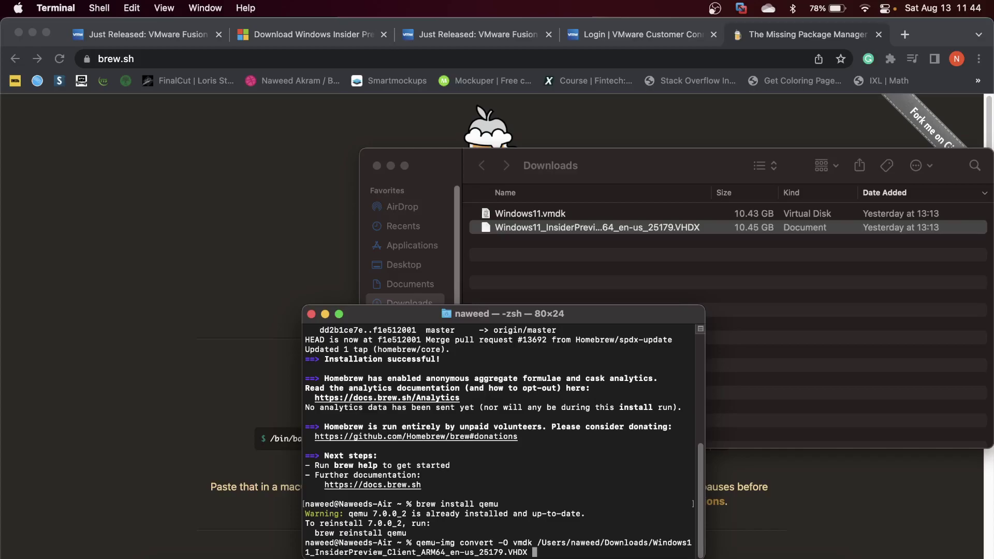
pyautogui.write('~/Downloads/Windows11.vmd')
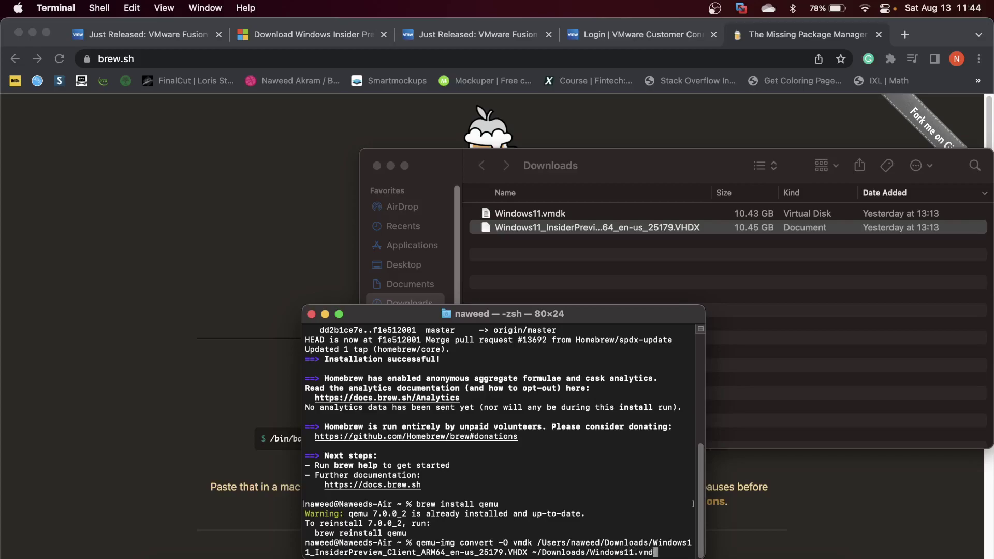
pyautogui.write('k')
# Select the resulting Windows11.vmdk in Finder's Downloads folder.
pyautogui.click(708, 265)
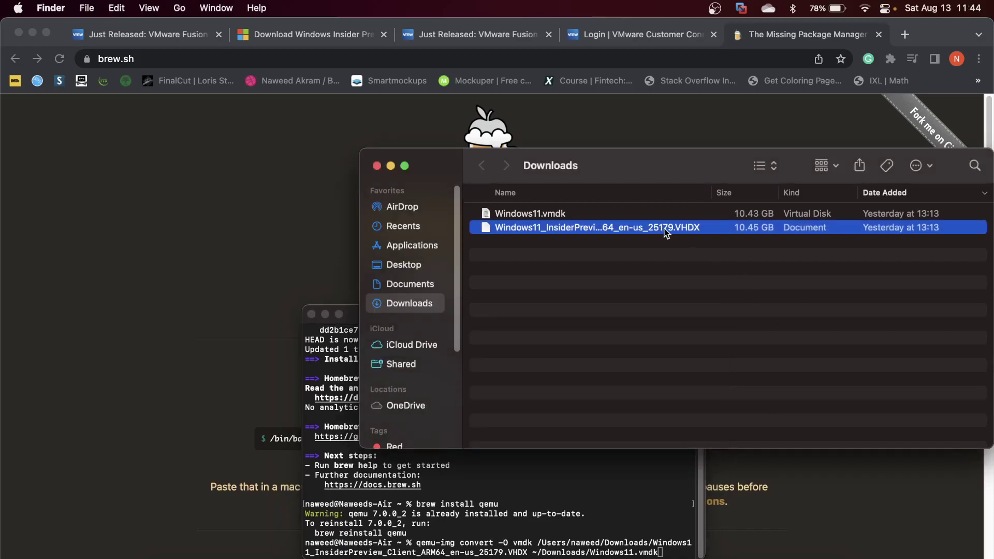
pyautogui.click(628, 231)
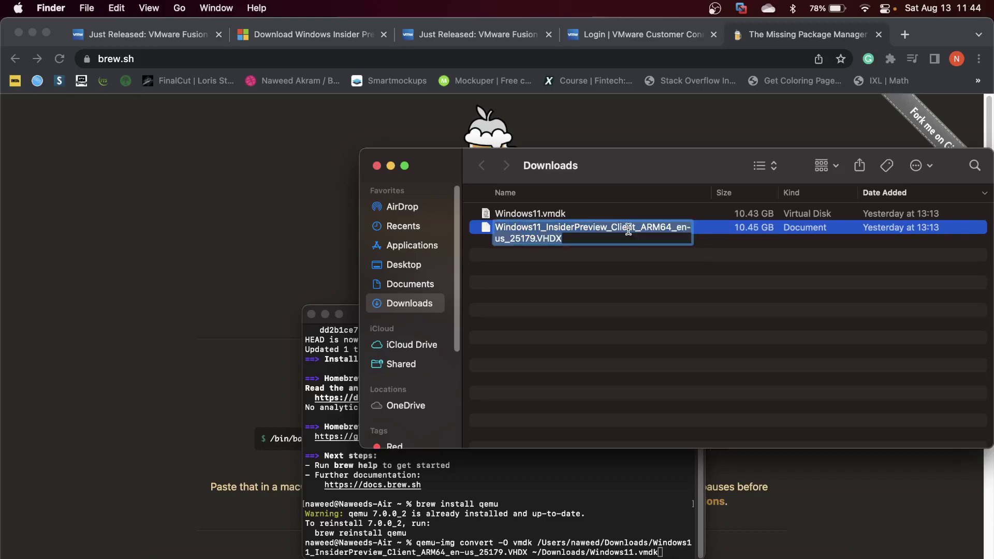
pyautogui.click(559, 216)
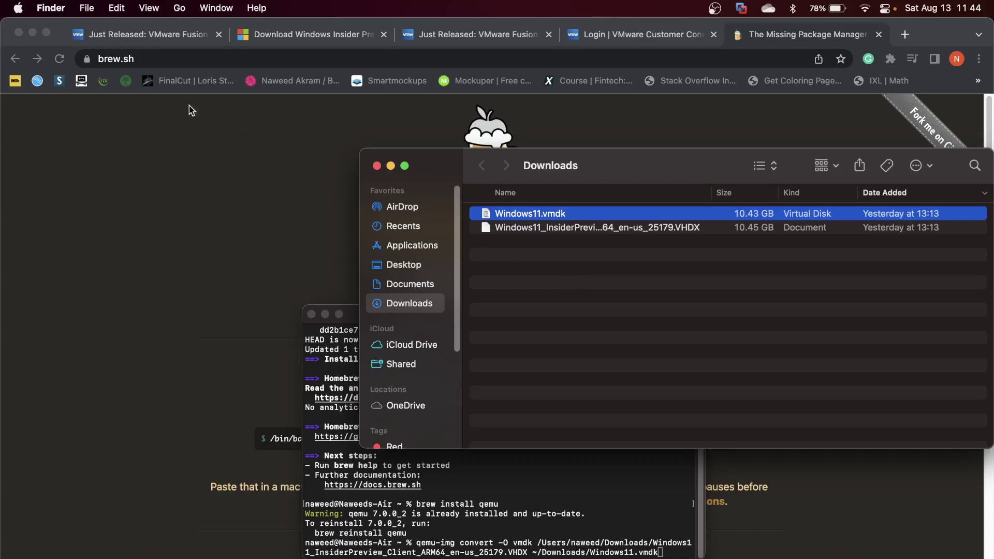
# Close Chrome and Terminal, bringing the Fusion new-VM window forward.
pyautogui.click(18, 33)
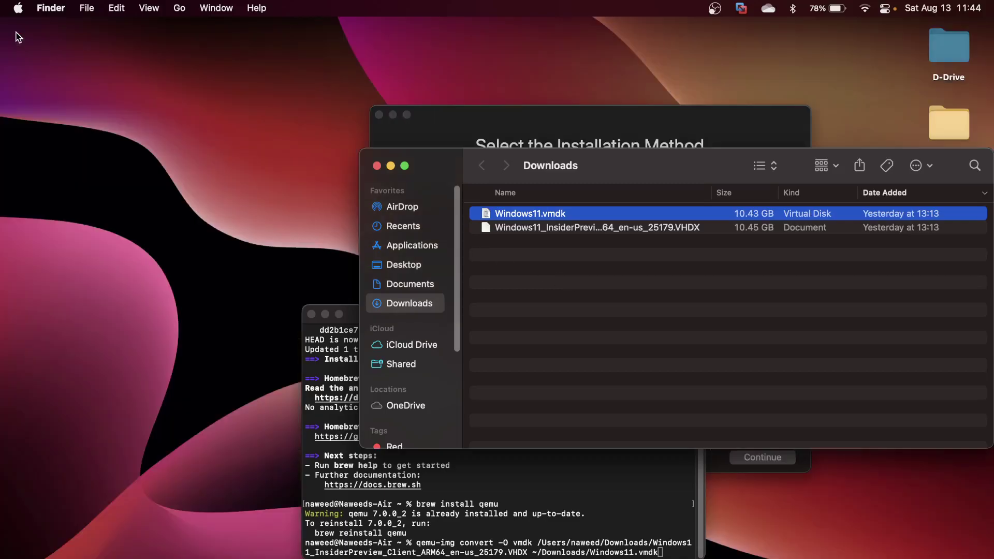
pyautogui.click(311, 314)
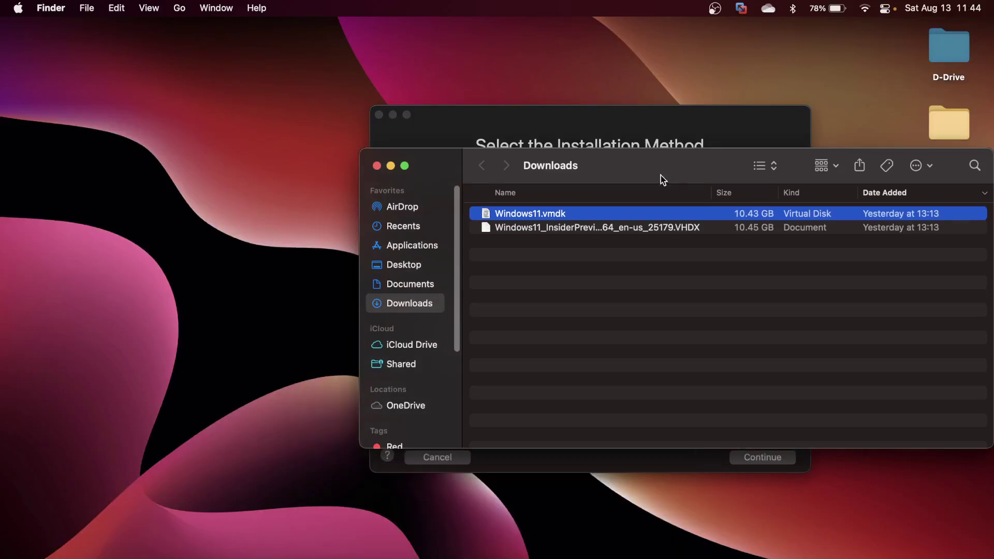
pyautogui.click(601, 118)
pyautogui.moveTo(544, 132); pyautogui.dragTo(429, 119)
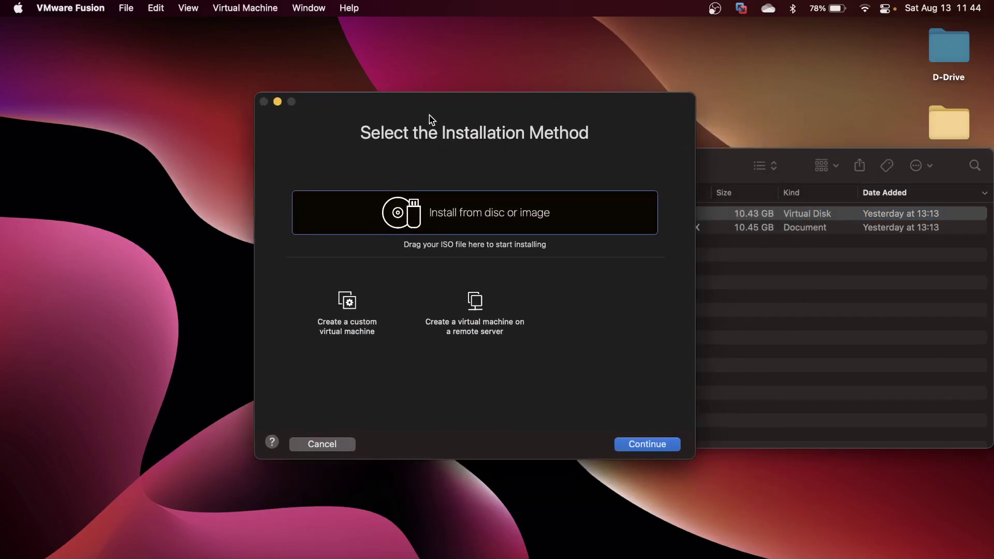
# Create a custom Windows 11 64-bit Arm VM with UEFI firmware and an auto-generated encryption password.
pyautogui.click(356, 329)
pyautogui.click(654, 443)
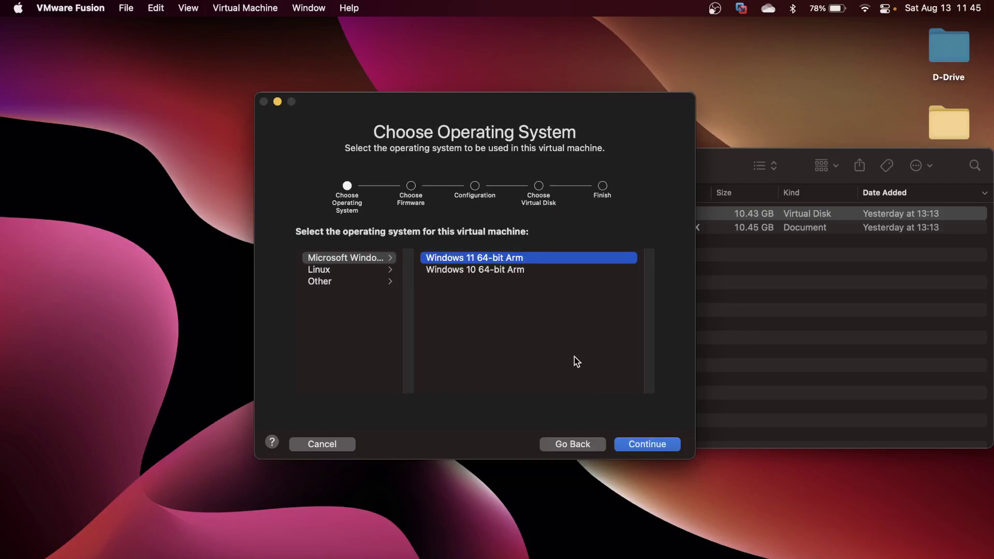
pyautogui.click(632, 445)
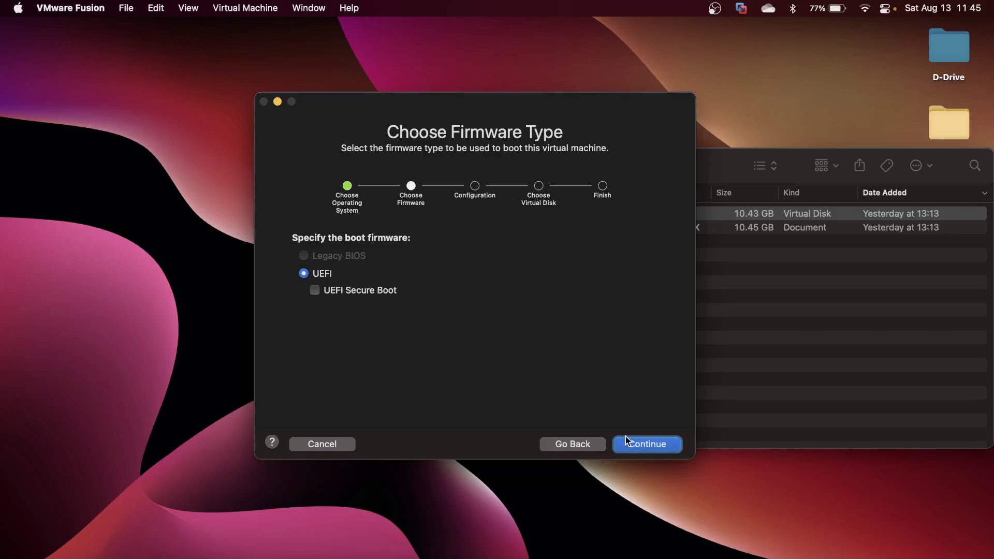
pyautogui.click(654, 446)
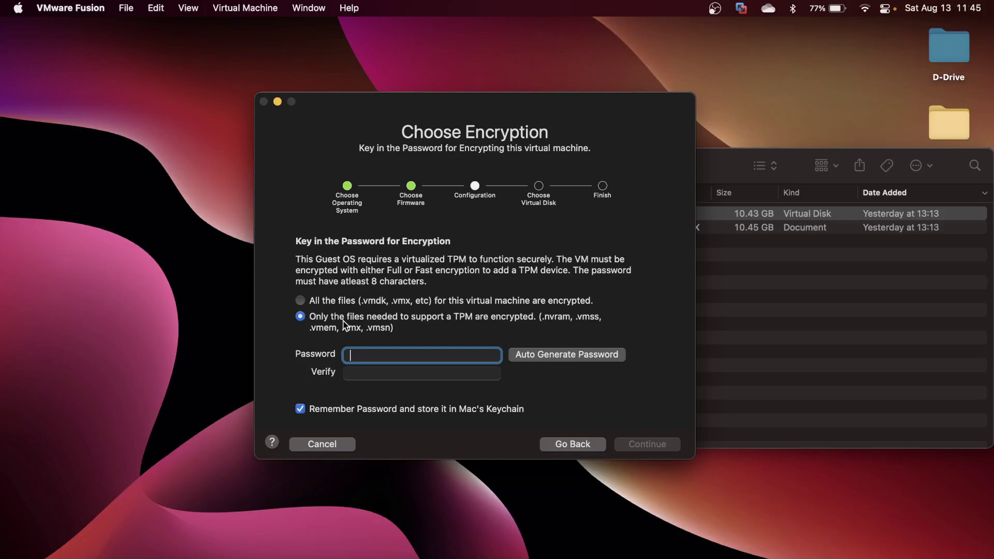
pyautogui.click(525, 361)
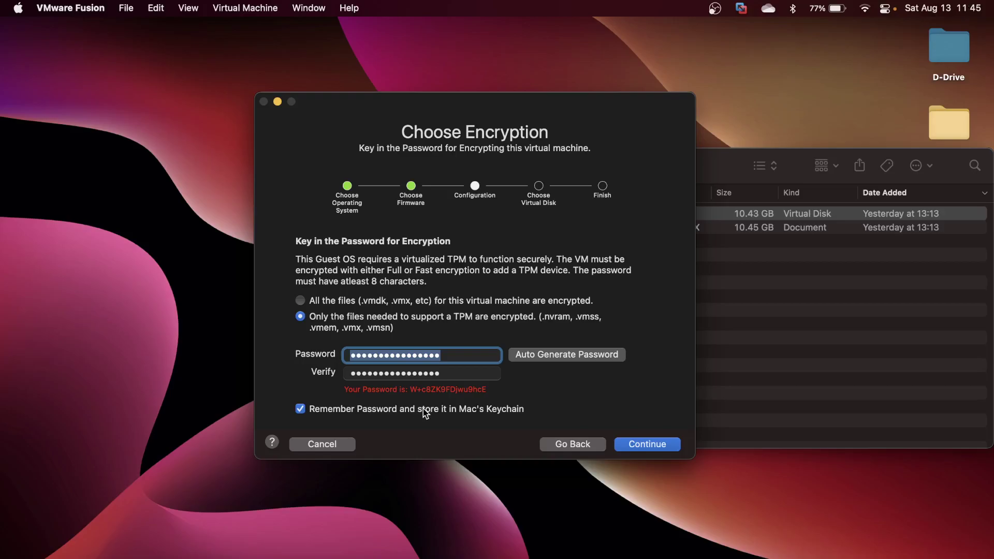
pyautogui.click(651, 446)
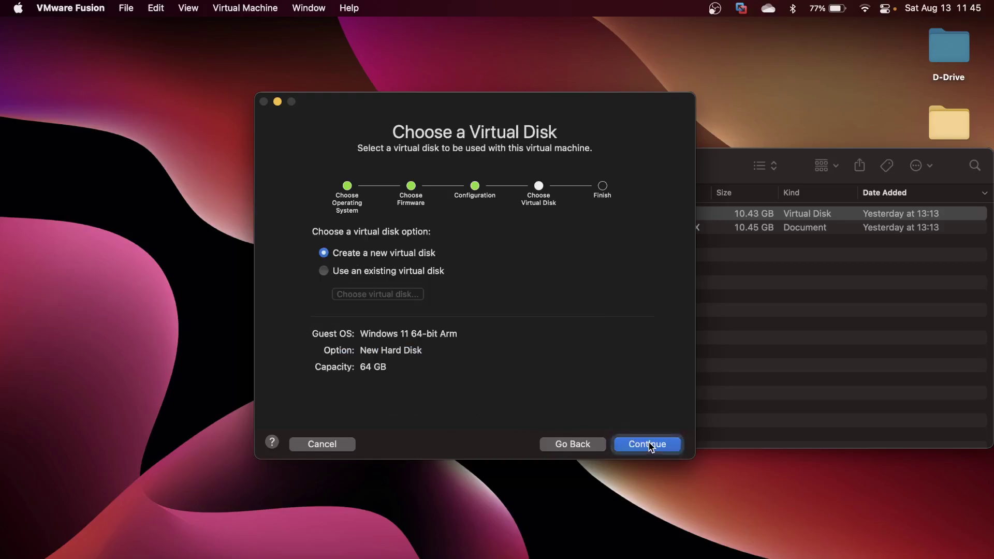
# Use a separate copy of the existing Windows11.vmdk disk from Downloads and continue to the Finish summary.
pyautogui.click(378, 274)
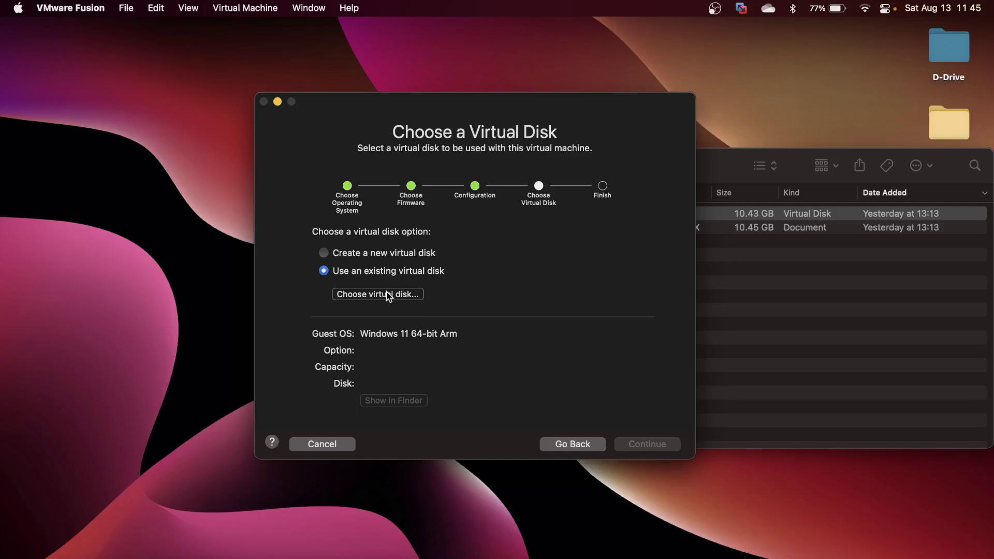
pyautogui.click(387, 295)
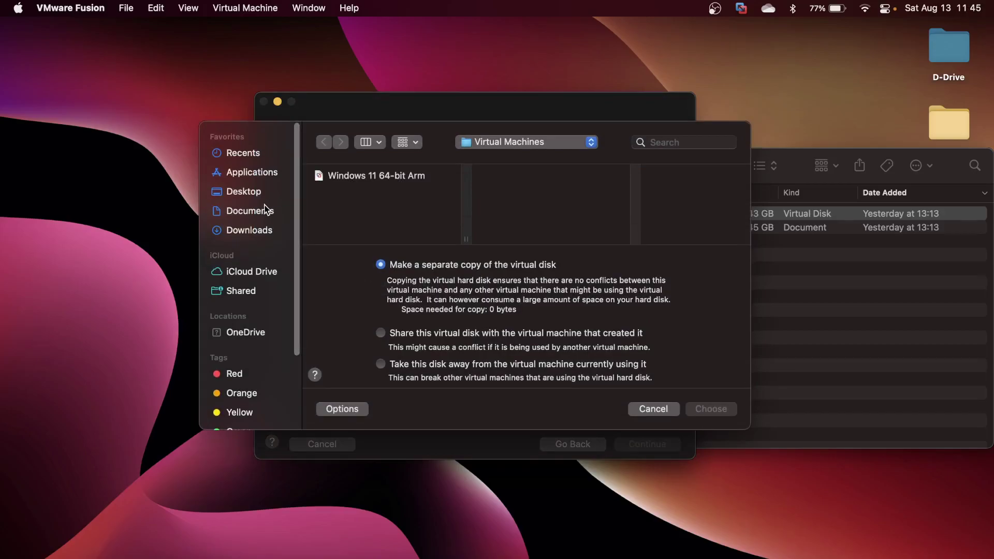
pyautogui.click(257, 229)
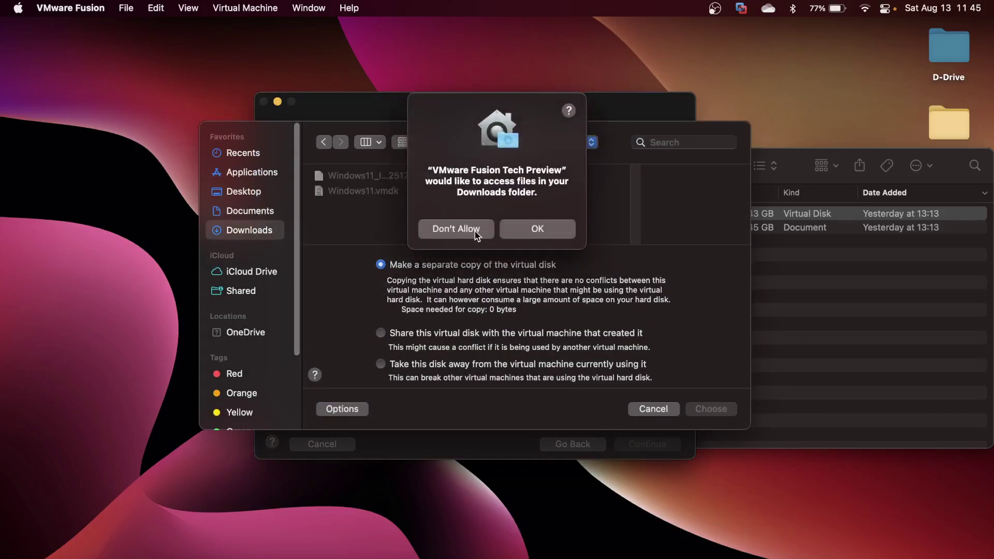
pyautogui.click(538, 238)
pyautogui.click(358, 190)
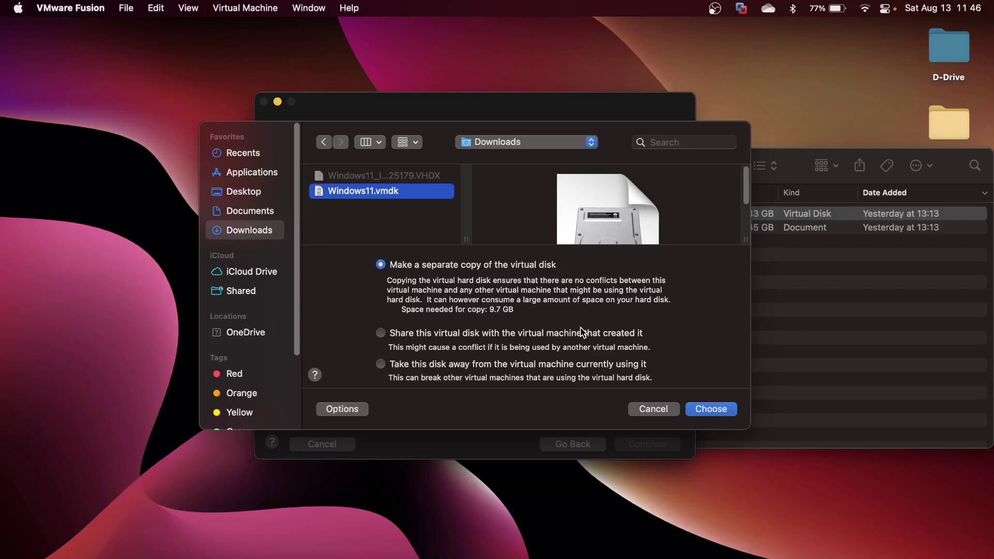
pyautogui.click(707, 410)
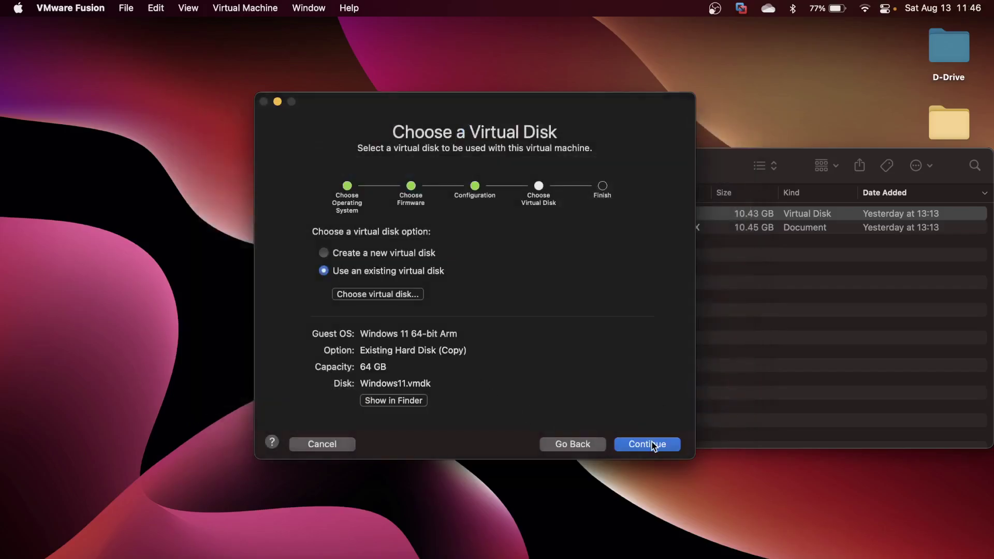
pyautogui.click(653, 445)
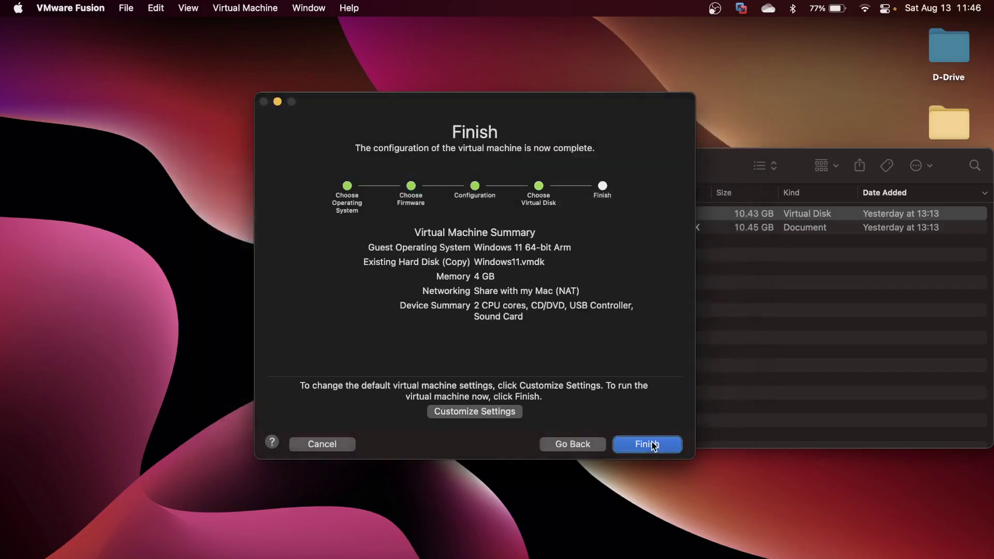
# Choose Customize Settings and save the VM as 'Windows 11 VM' in the Virtual Machines folder.
pyautogui.click(470, 411)
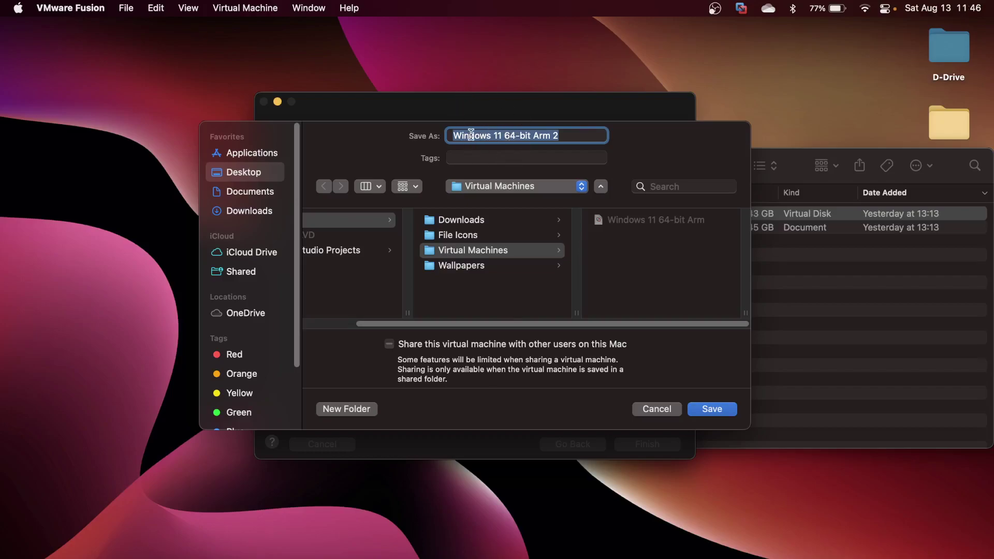
pyautogui.click(464, 252)
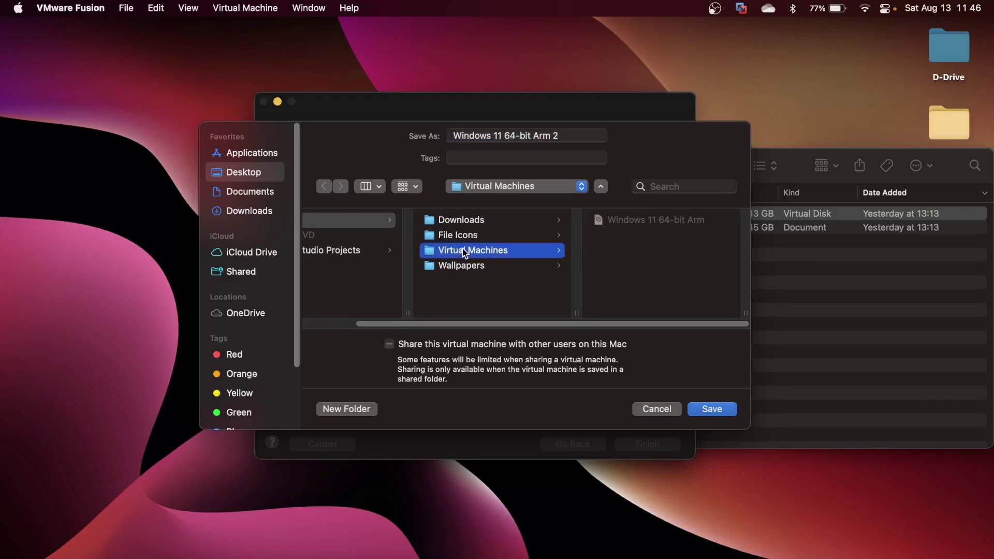
pyautogui.moveTo(567, 136); pyautogui.dragTo(404, 137)
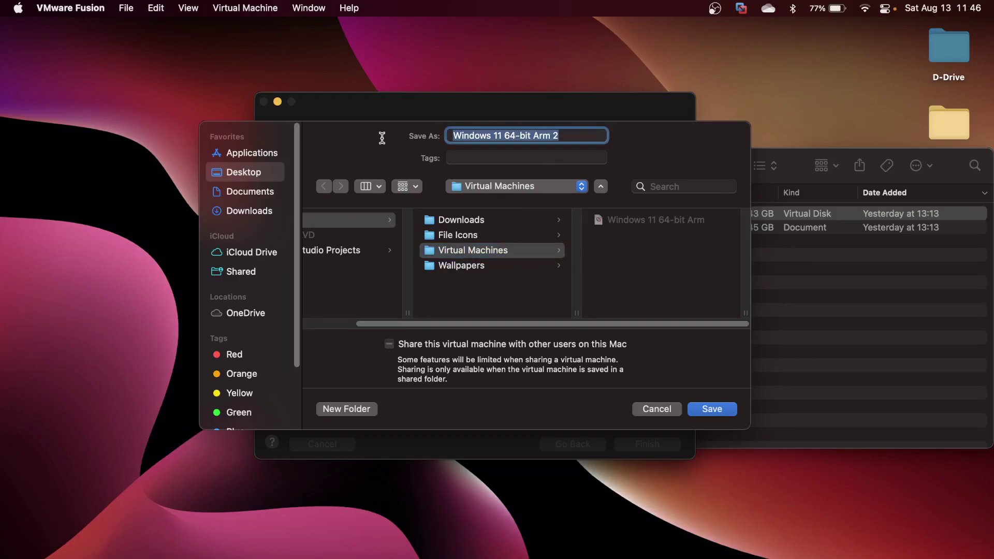
pyautogui.write('Windows')
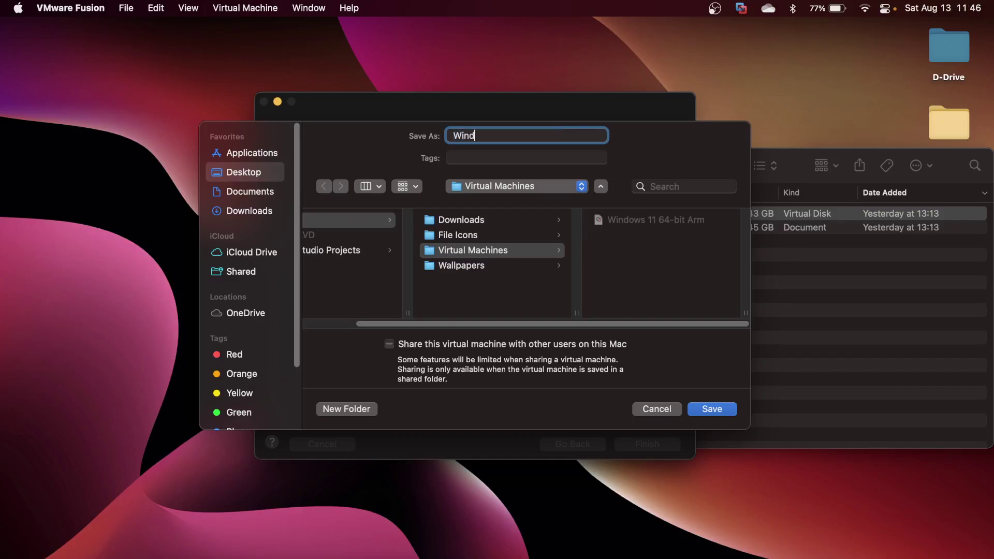
pyautogui.write(' 11 VM')
pyautogui.click(708, 410)
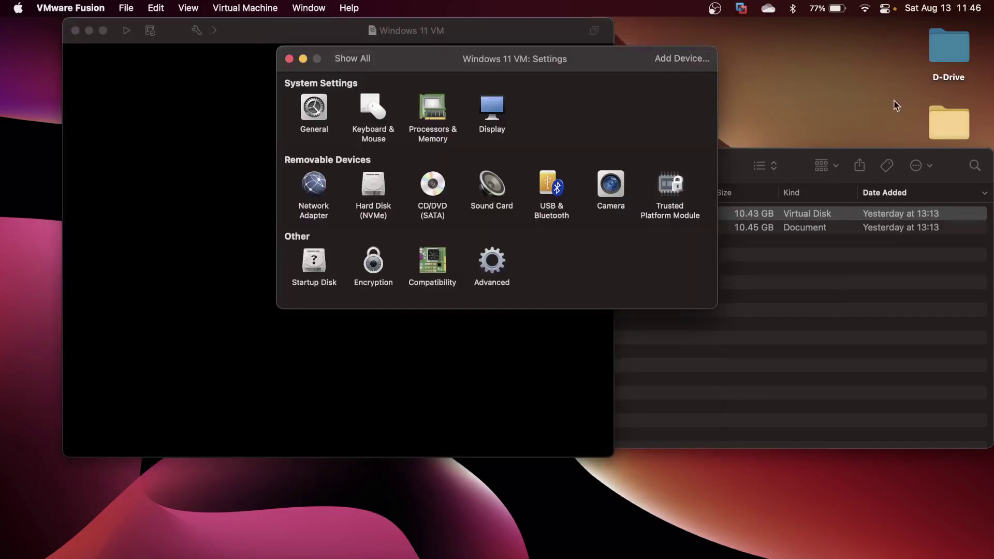
# Confirm the Windows 11 VM bundle is in D-Drive's Virtual Machines folder, then close both Finder windows.
pyautogui.doubleClick(957, 55)
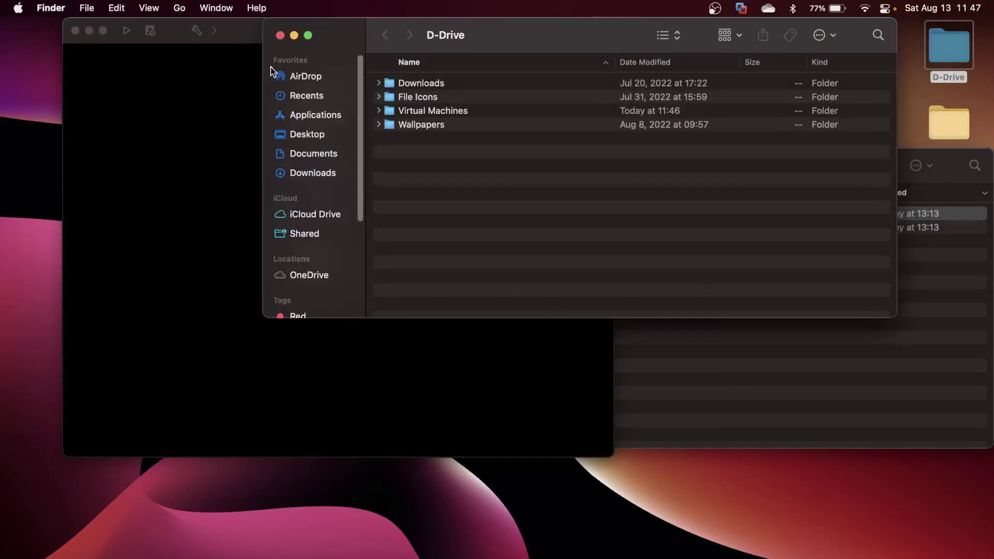
pyautogui.doubleClick(434, 112)
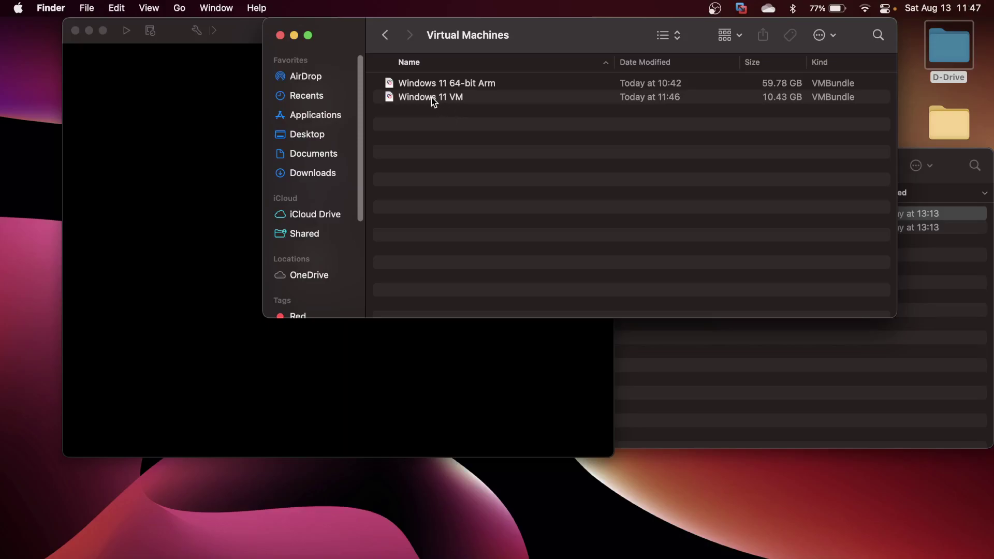
pyautogui.click(430, 97)
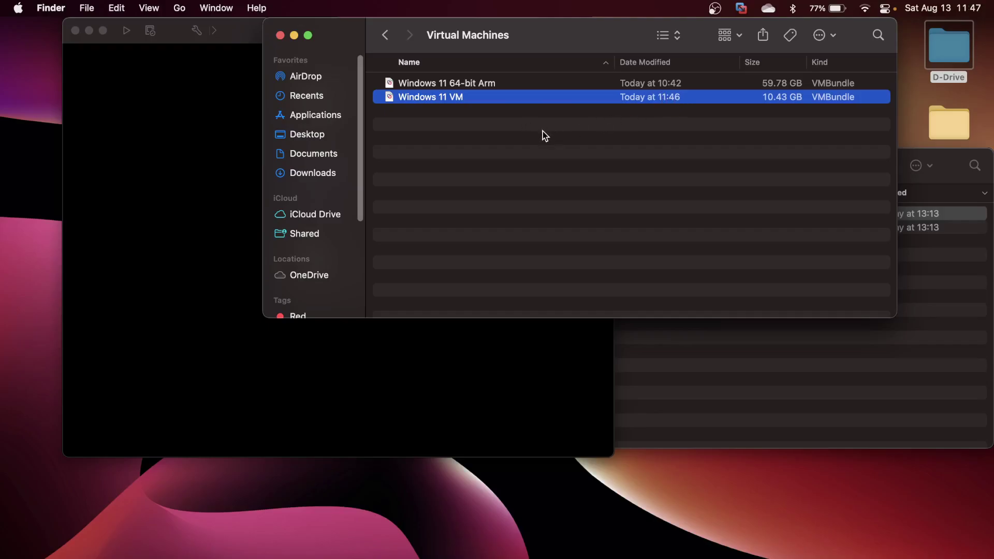
pyautogui.click(280, 35)
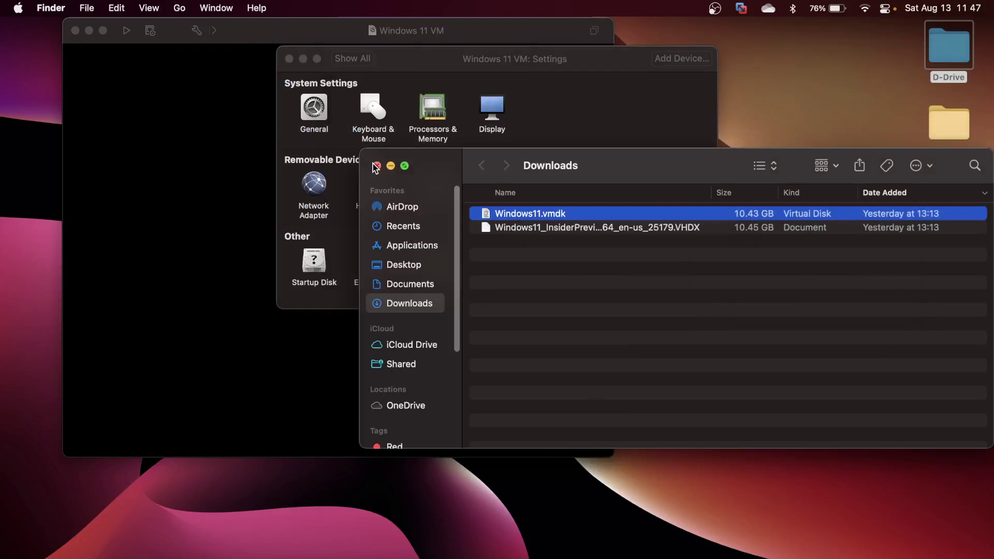
pyautogui.click(375, 165)
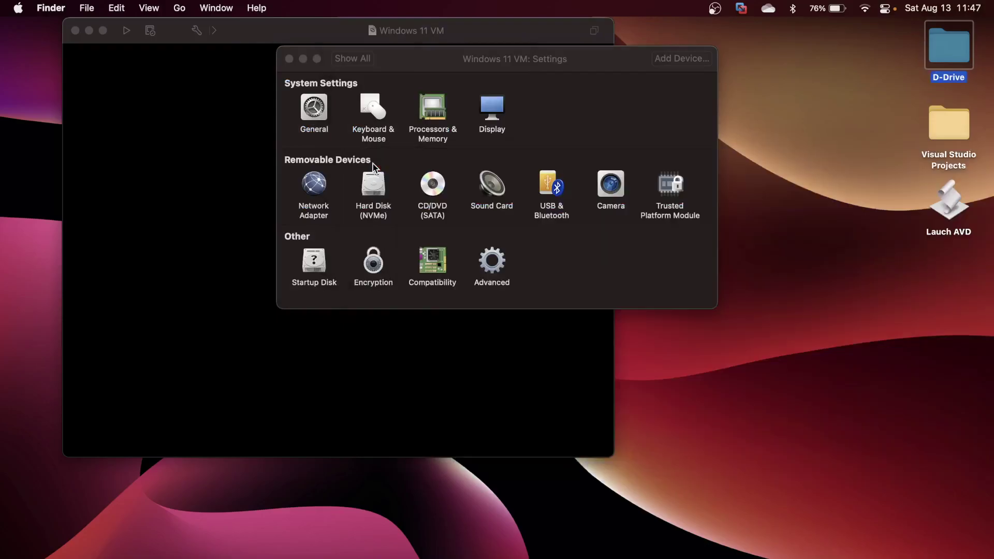
# Set the VM to 4 processor cores and 6000 MB of memory, then close Settings.
pyautogui.click(431, 133)
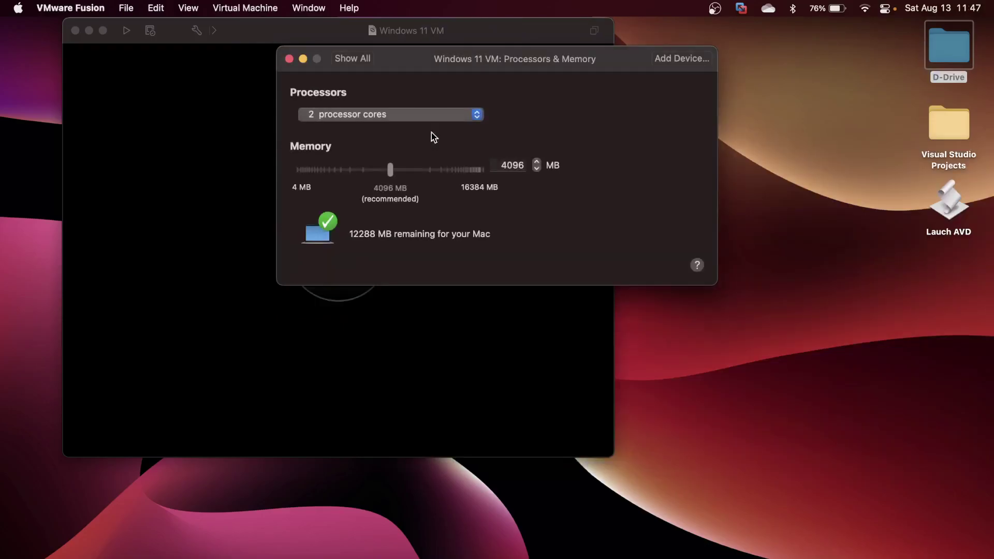
pyautogui.click(442, 113)
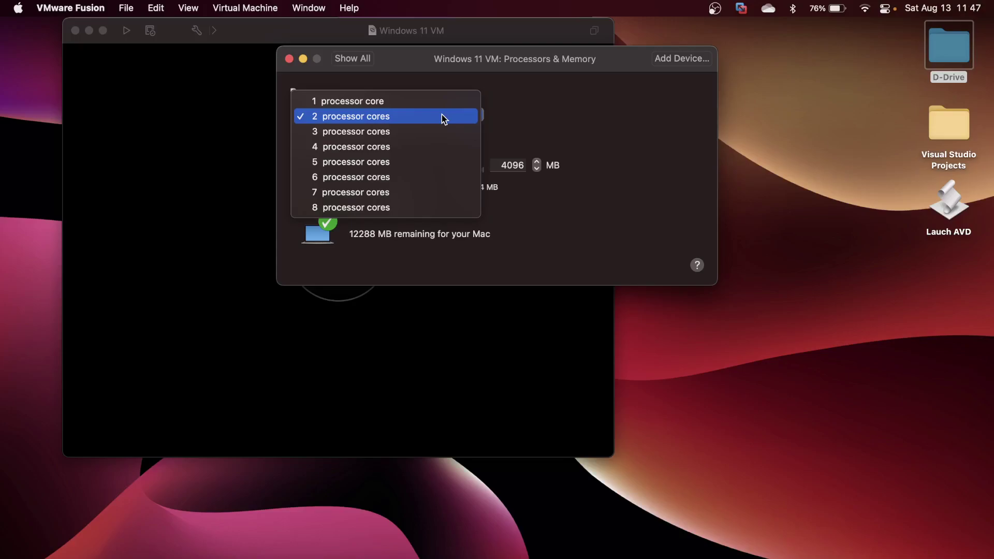
pyautogui.click(395, 148)
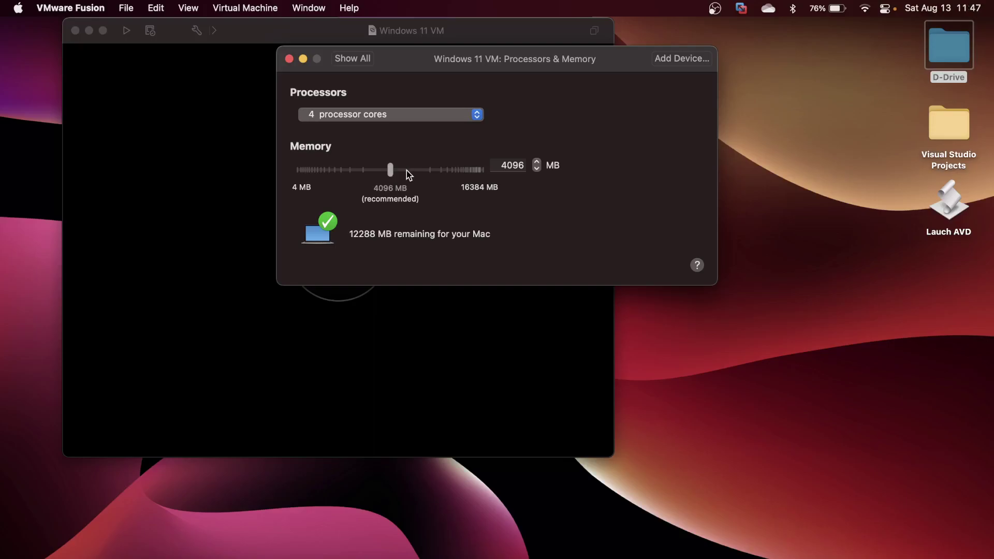
pyautogui.doubleClick(506, 165)
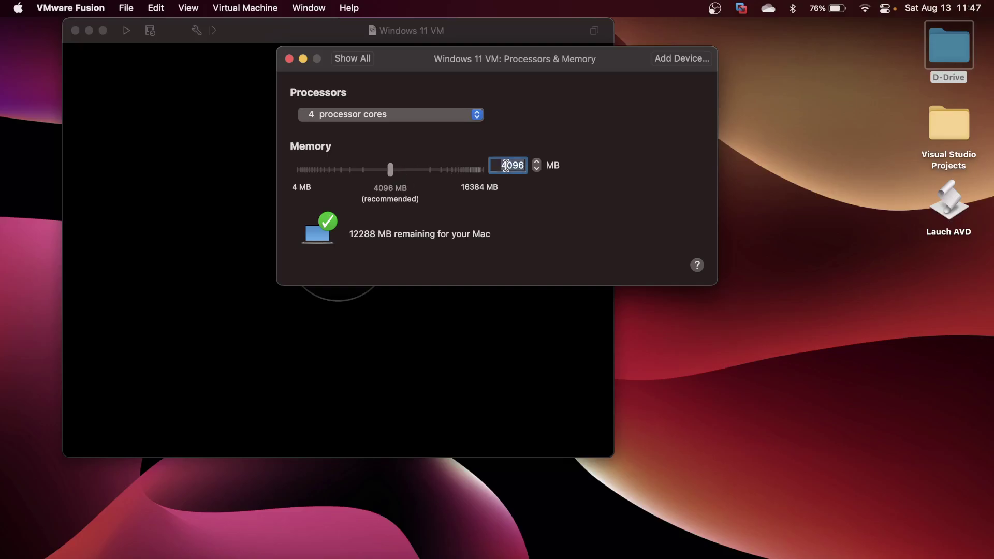
pyautogui.write('6000')
pyautogui.press('Return')
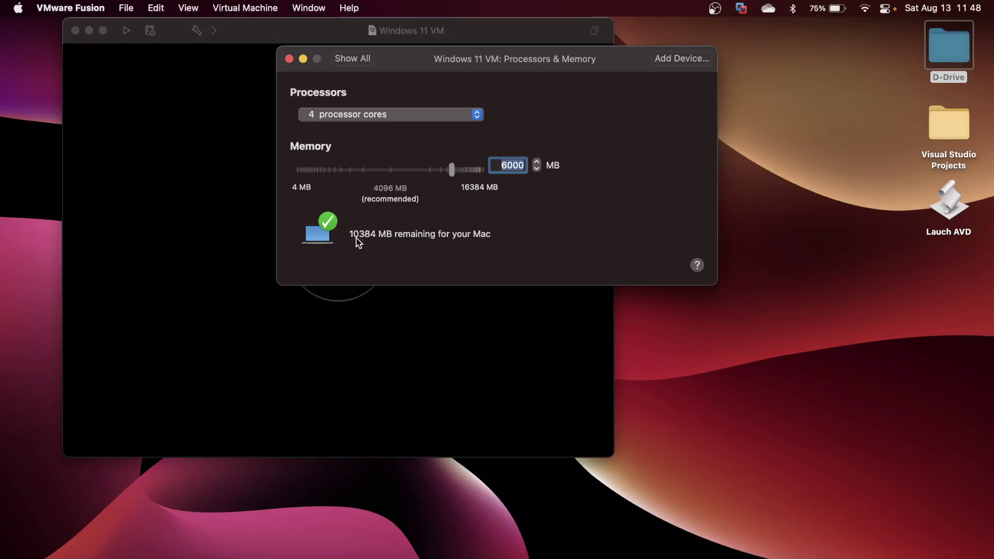
pyautogui.click(352, 60)
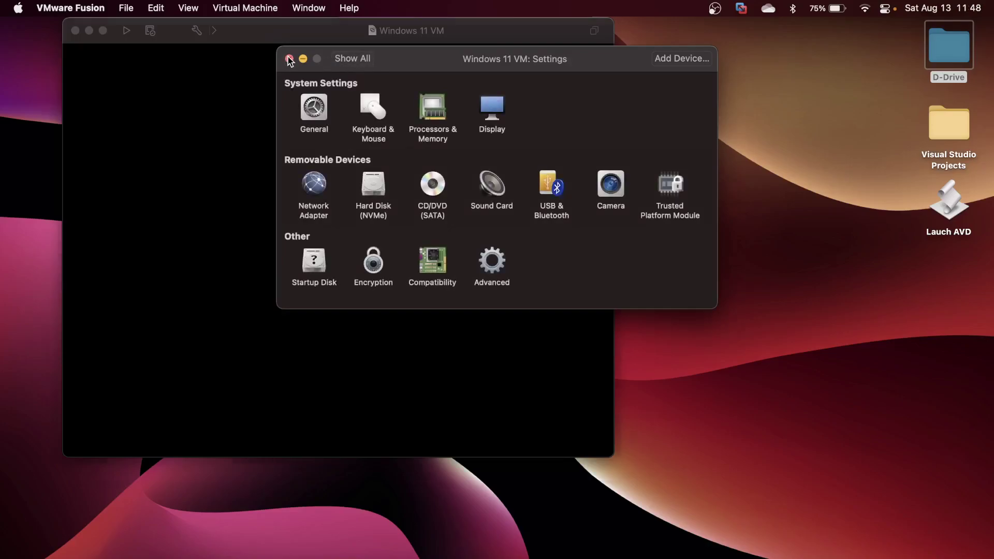
pyautogui.click(289, 58)
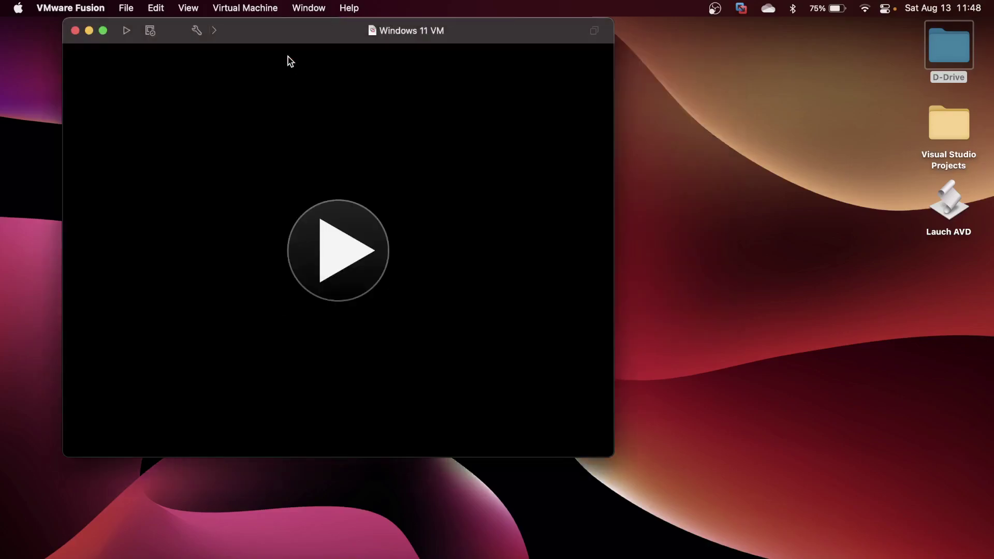
# Power on the VM, accept United States region and US keyboard, and skip a second layout.
pyautogui.click(327, 241)
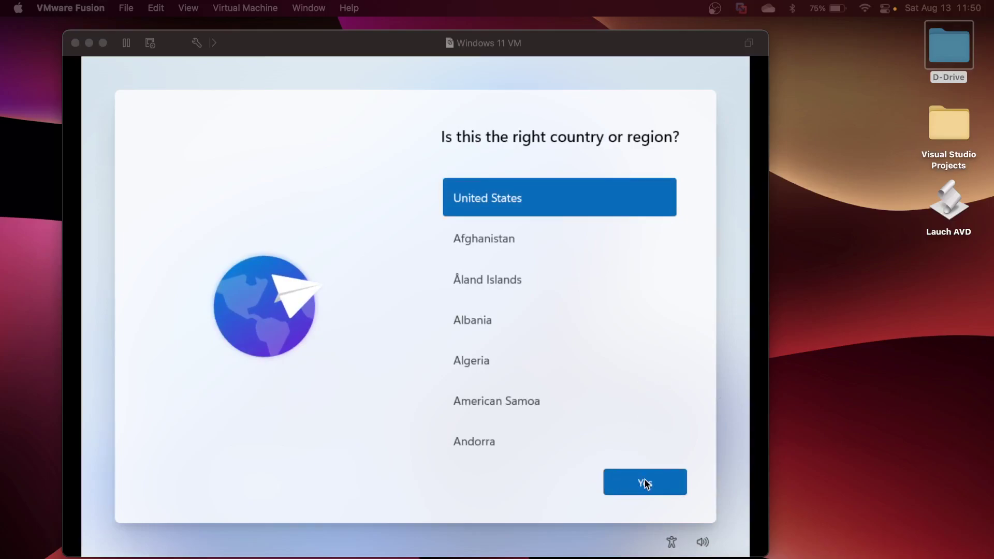
pyautogui.click(644, 482)
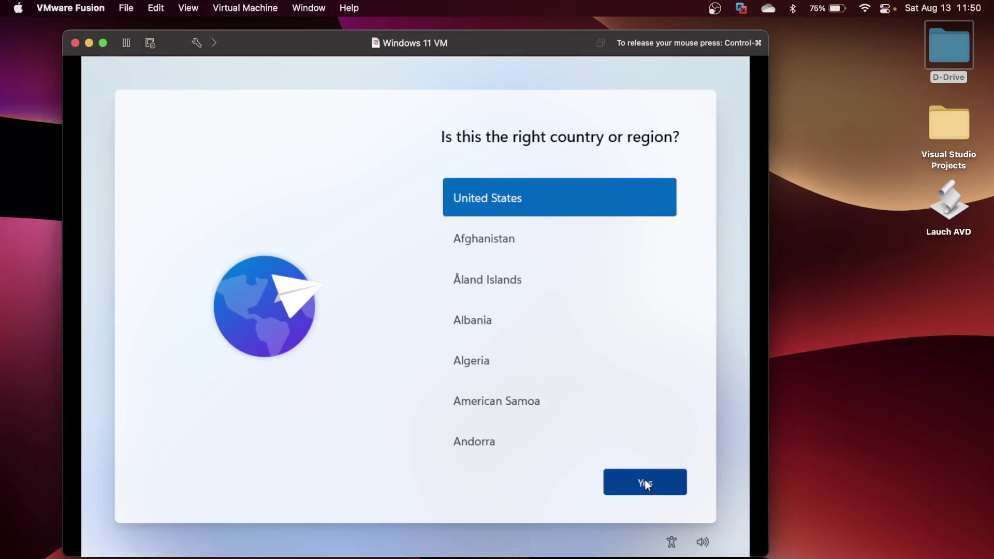
pyautogui.click(651, 483)
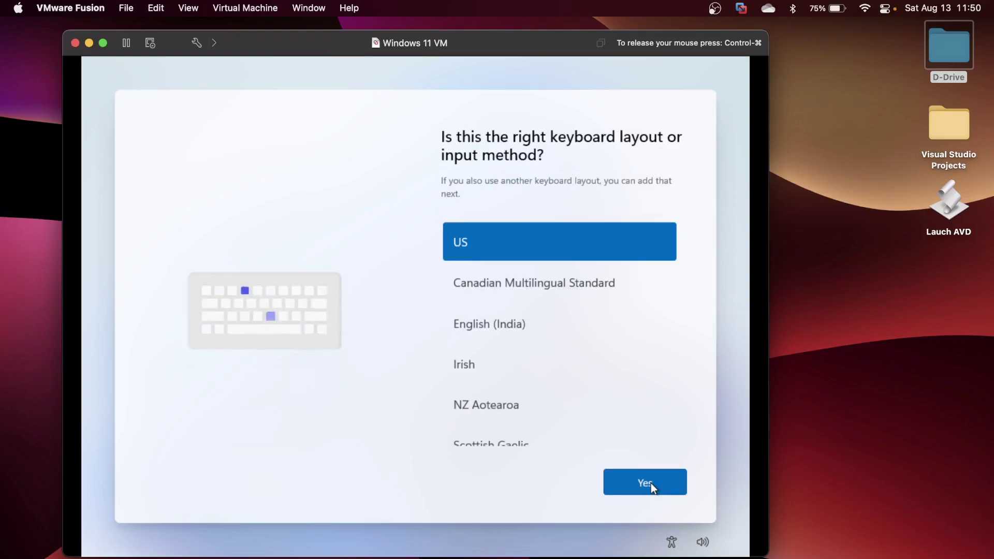
pyautogui.click(650, 482)
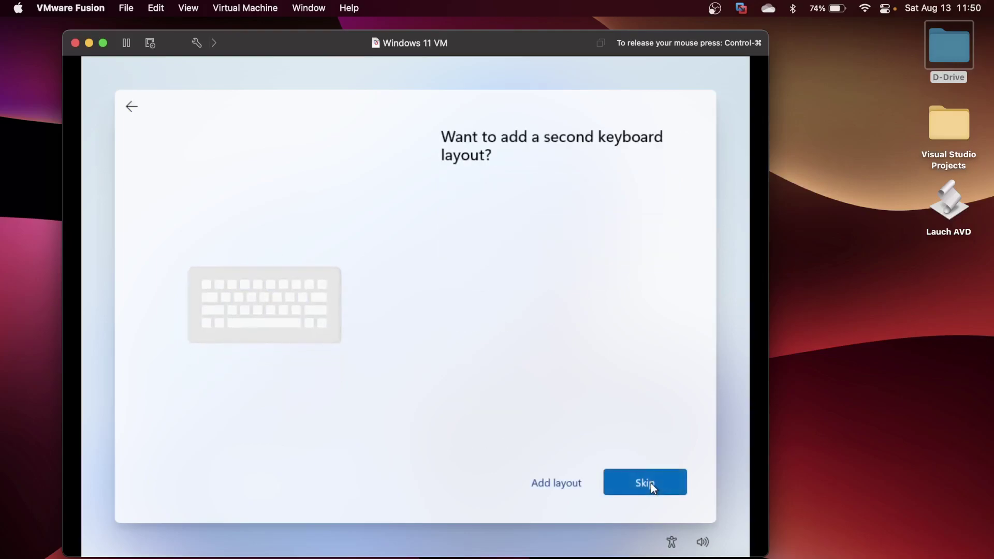
pyautogui.click(640, 489)
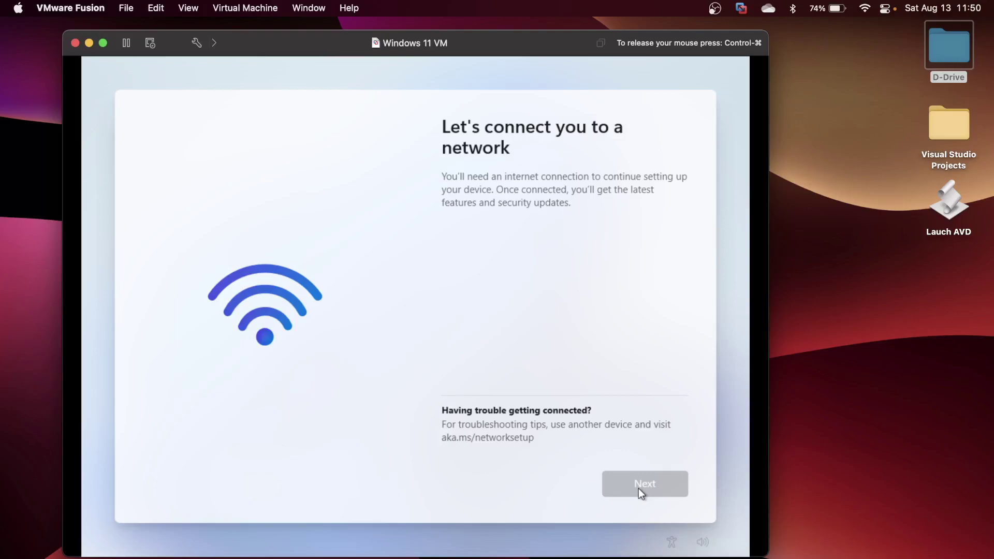
# Run OOBE\BYPASSNRO from a Shift+F10 command prompt to restart setup without the network requirement.
pyautogui.hotkey('shift', 'F10')
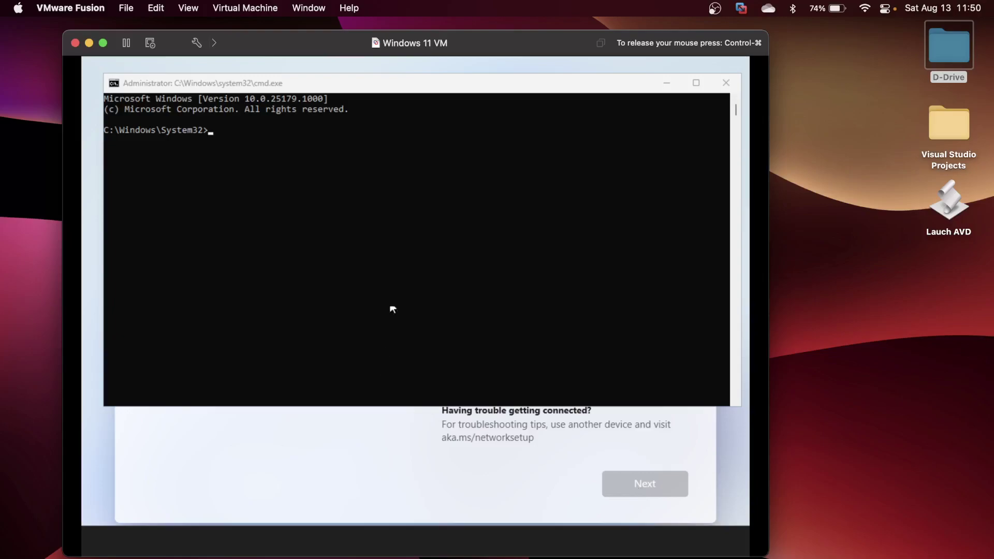
pyautogui.click(346, 226)
pyautogui.write('OOB')
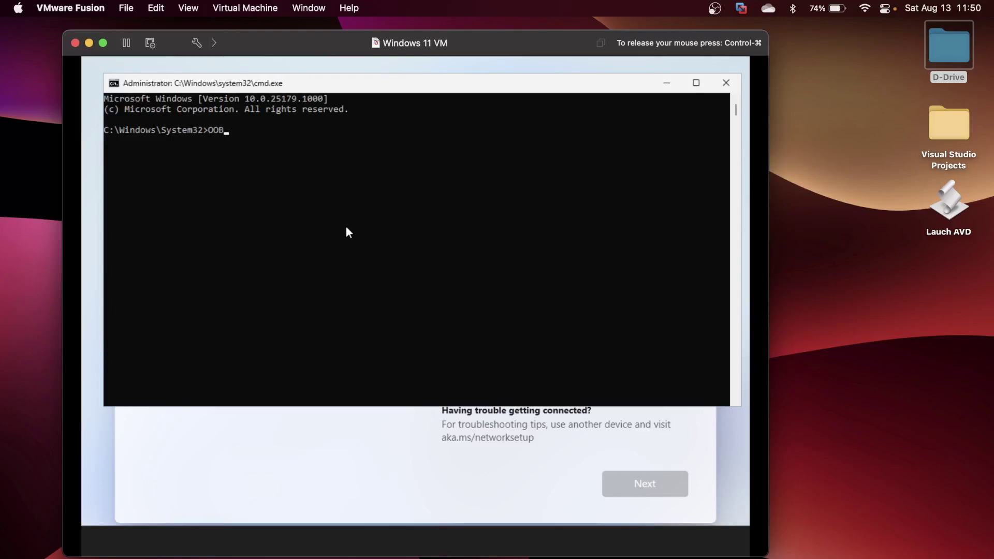
pyautogui.write('E\\BYPASSNRO')
pyautogui.press('Return')
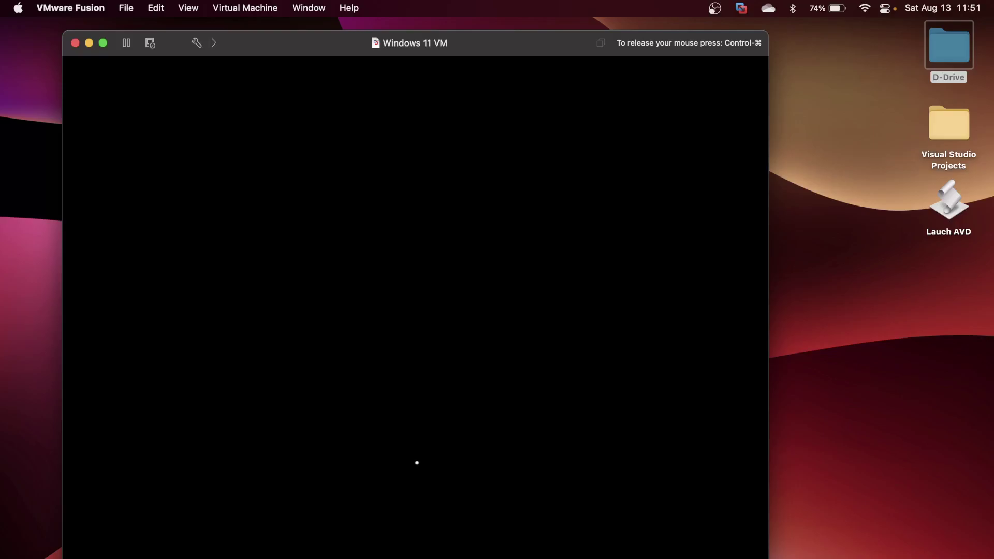
pyautogui.press('ctrl+super')
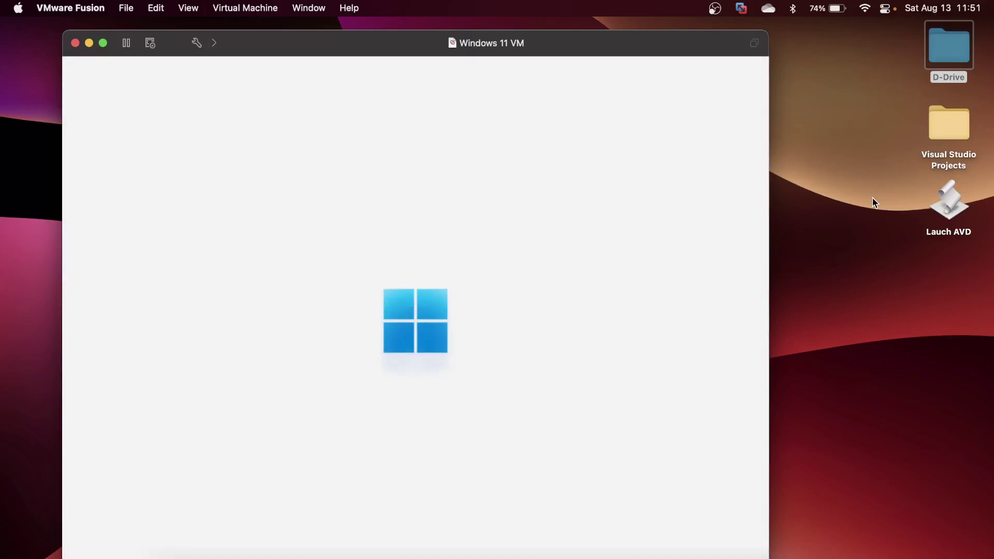
pyautogui.click(702, 253)
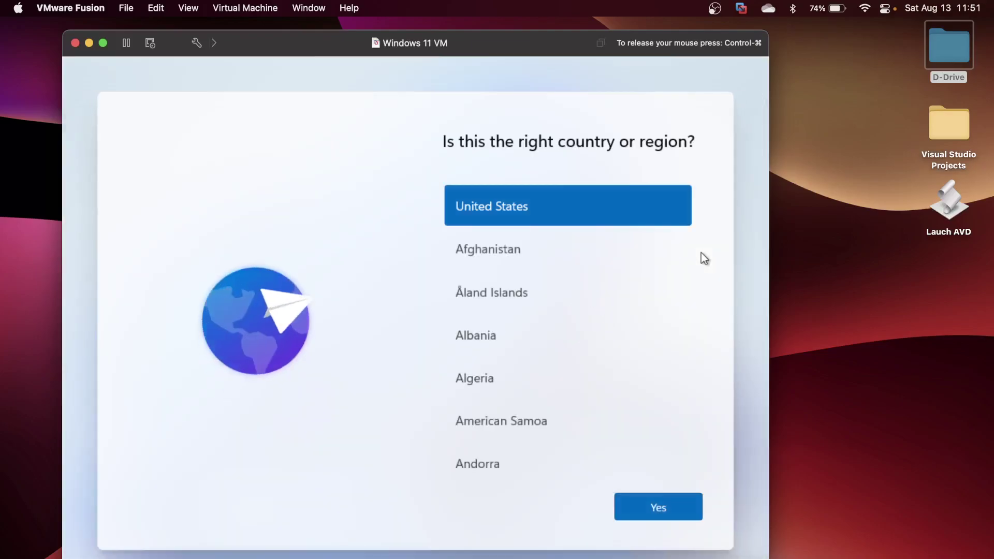
# Confirm United States and US keyboard, skip the second layout, choose no internet, and accept the license.
pyautogui.click(656, 503)
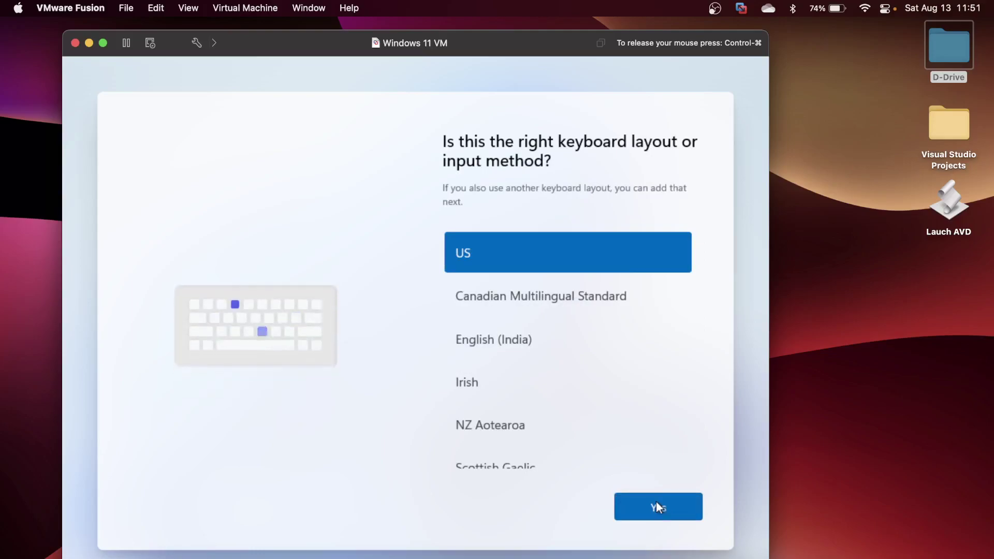
pyautogui.click(657, 503)
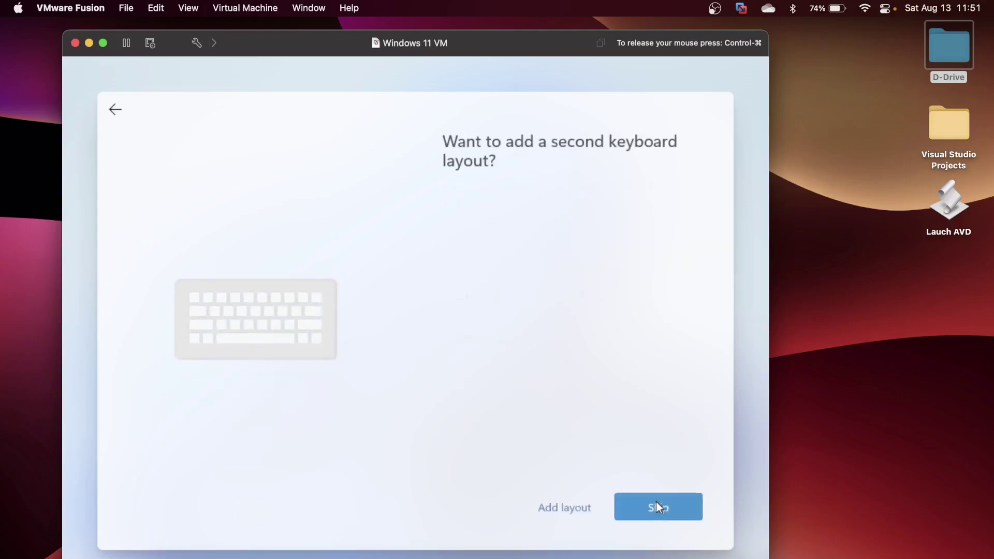
pyautogui.click(656, 502)
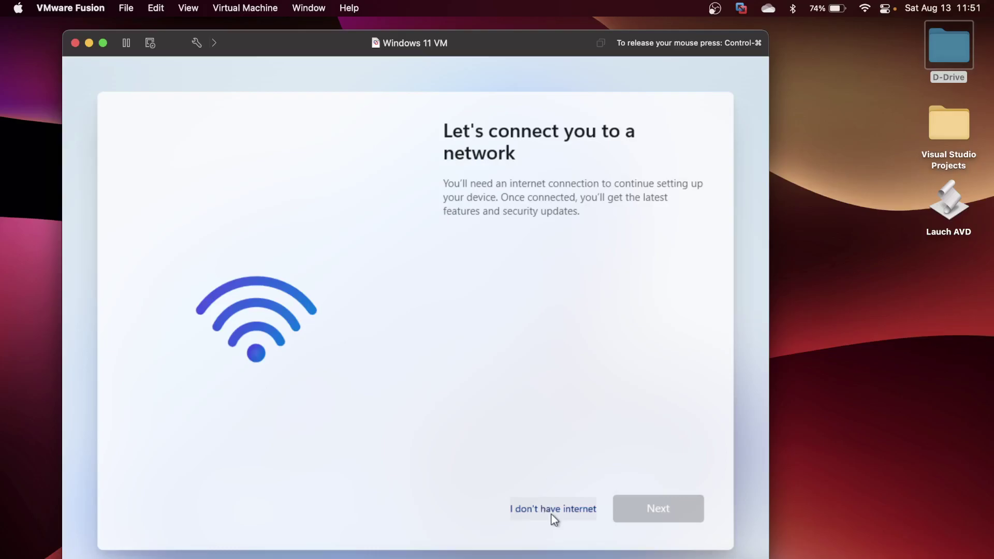
pyautogui.click(553, 509)
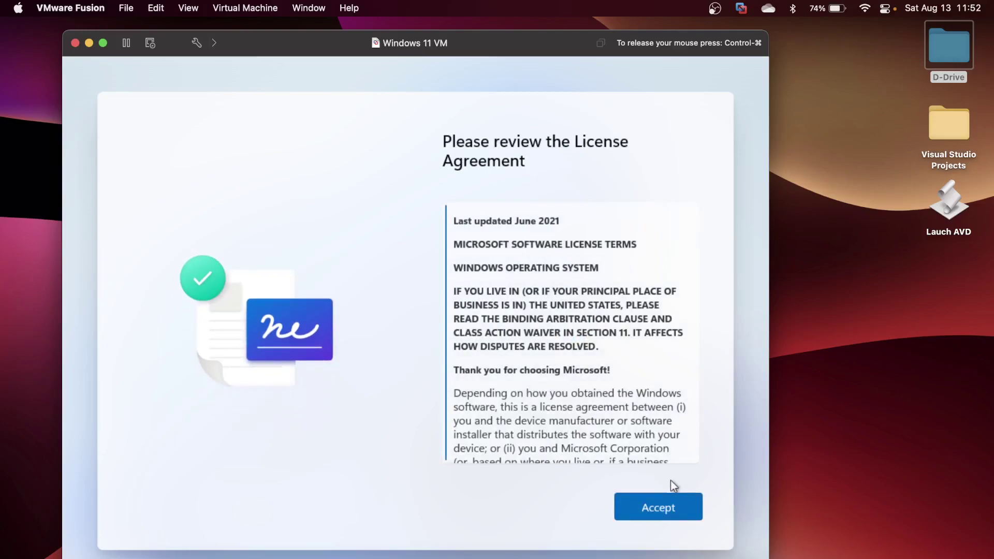
pyautogui.click(661, 509)
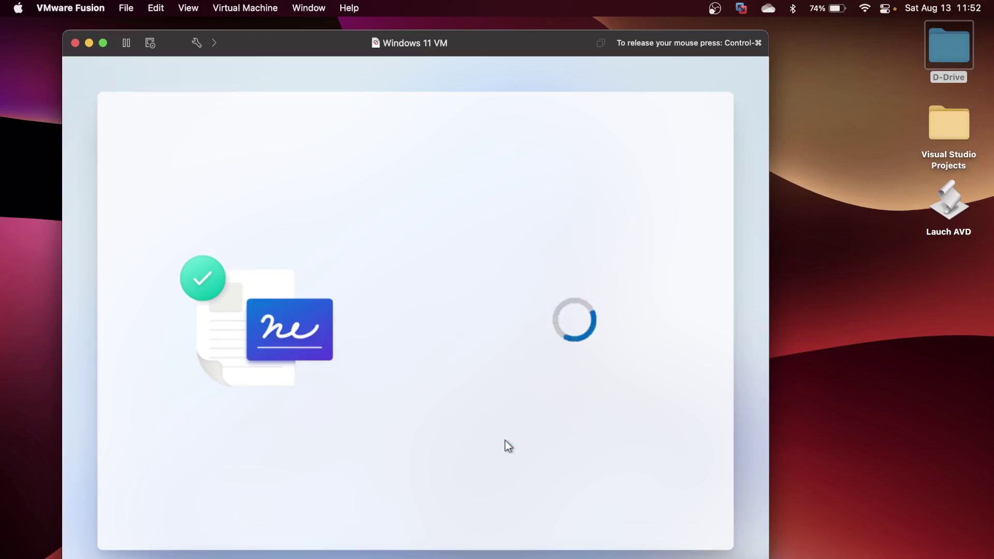
# Enter the local account name and password, confirm the password, and open the security questions list.
pyautogui.write('naweed')
pyautogui.click(665, 517)
pyautogui.write('••••')
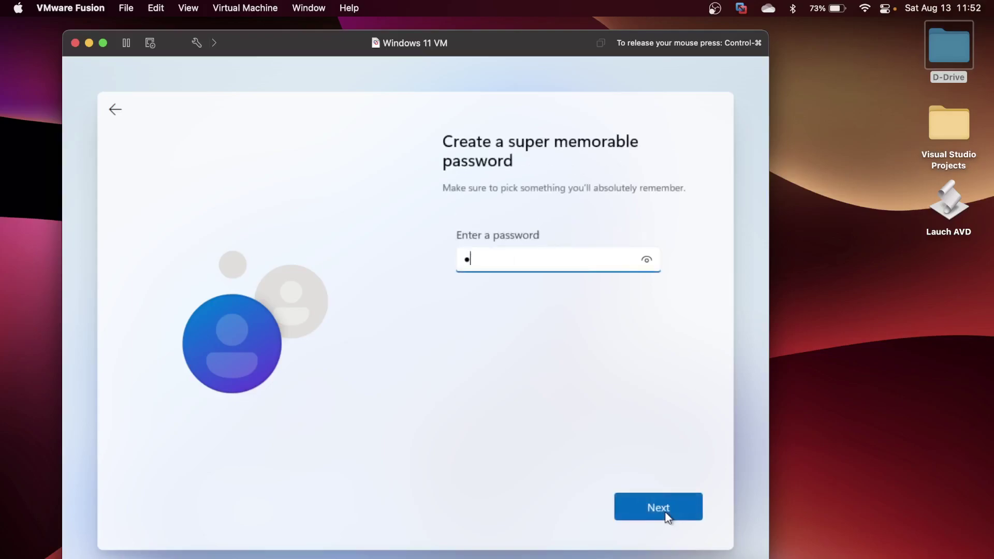
pyautogui.write('••')
pyautogui.click(665, 517)
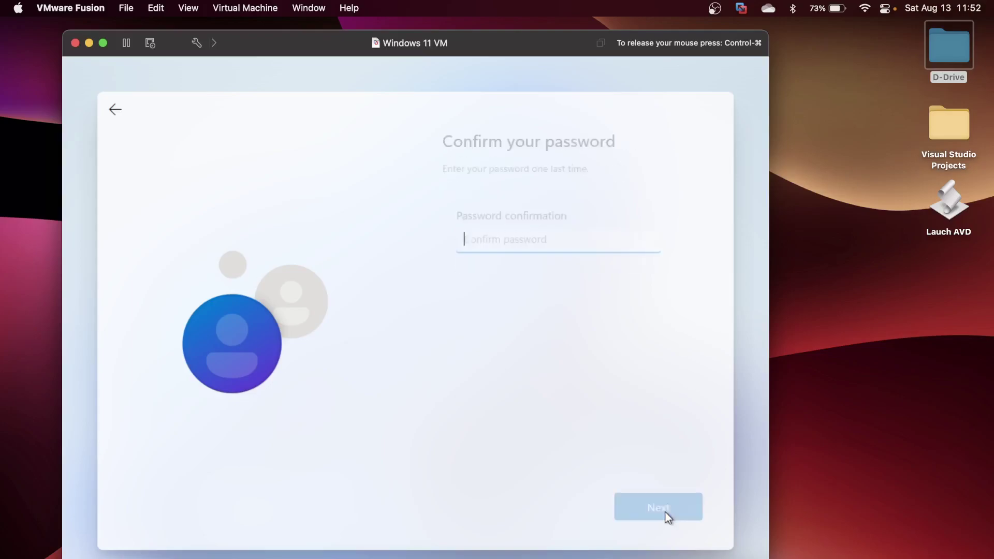
pyautogui.write('••••••')
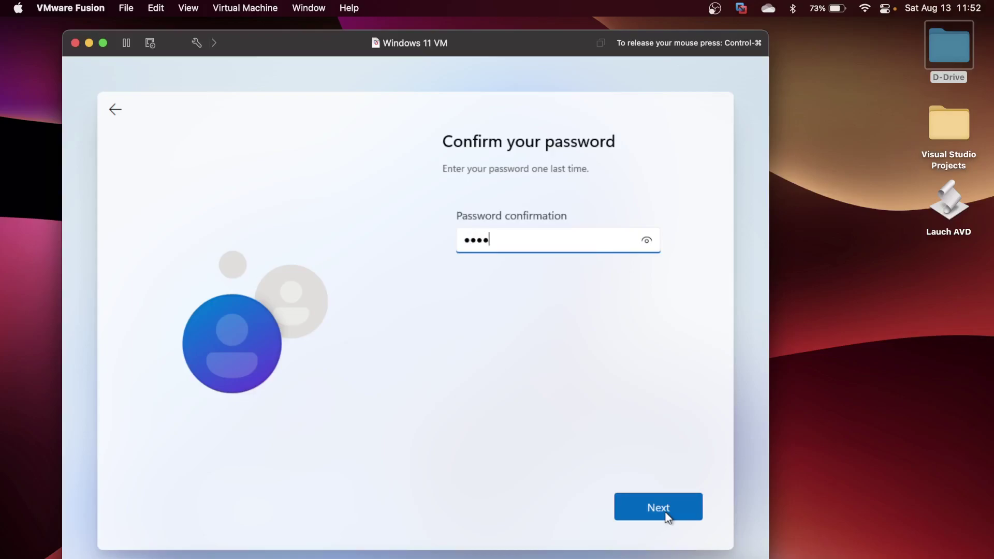
pyautogui.click(666, 514)
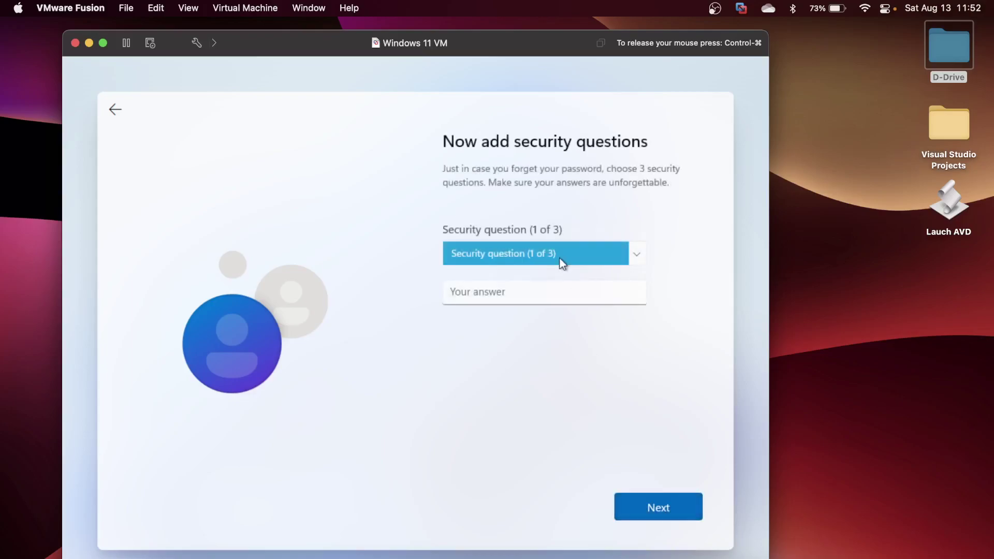
pyautogui.click(559, 259)
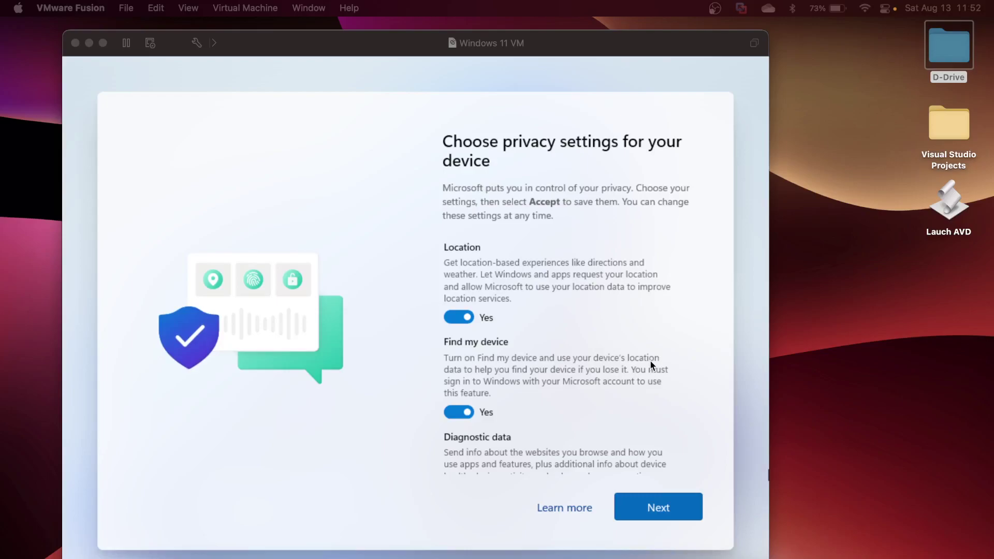
# Accept the privacy options, let setup finish to the Windows 11 desktop, and release the mouse.
pyautogui.click(662, 509)
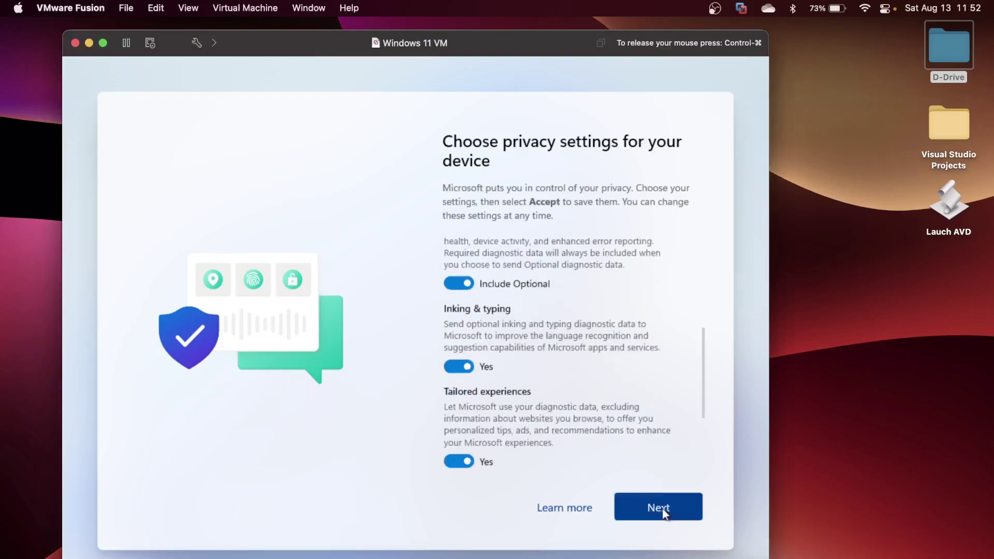
pyautogui.click(662, 509)
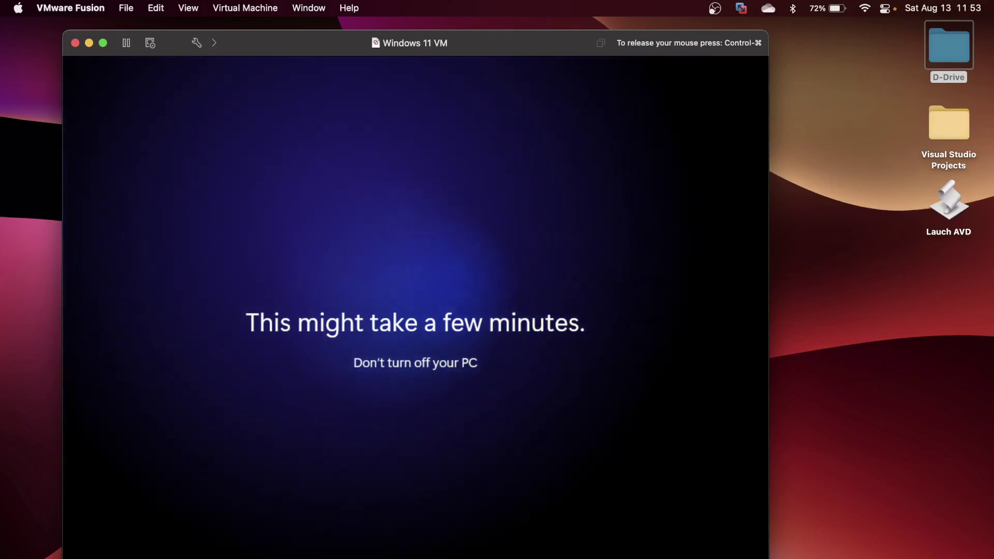
pyautogui.press('ctrl+super')
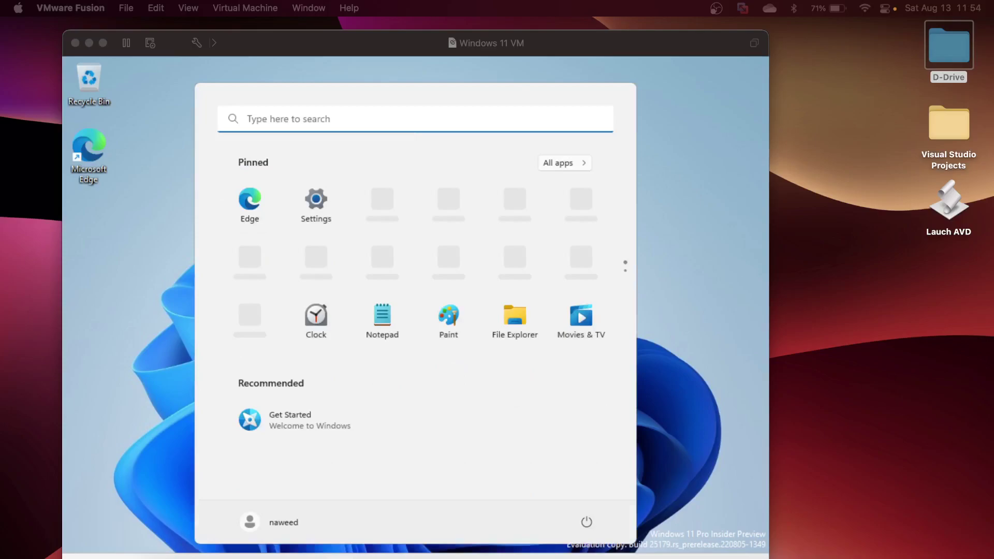
# Launch Microsoft Edge in the VM and finish first-run setup without signing in.
pyautogui.click(156, 299)
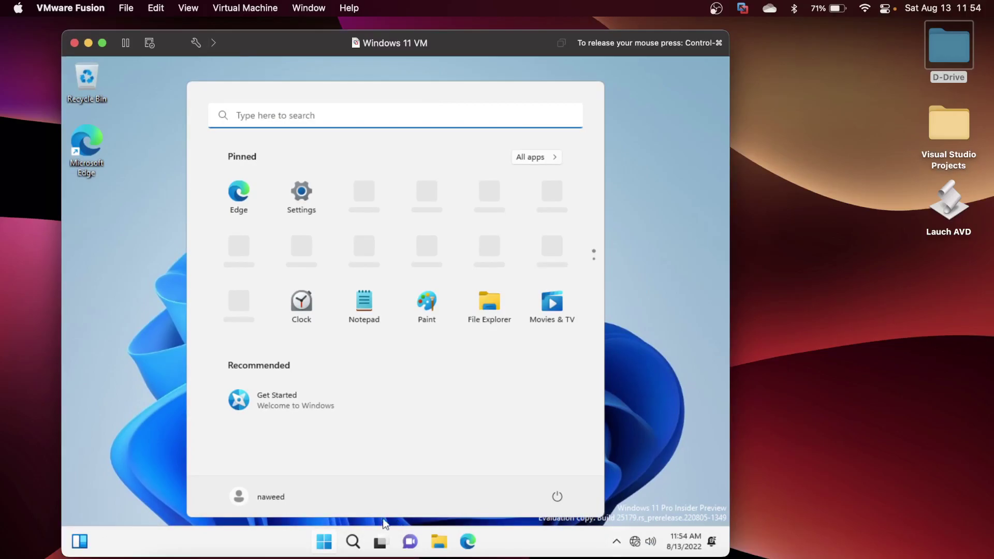
pyautogui.click(468, 542)
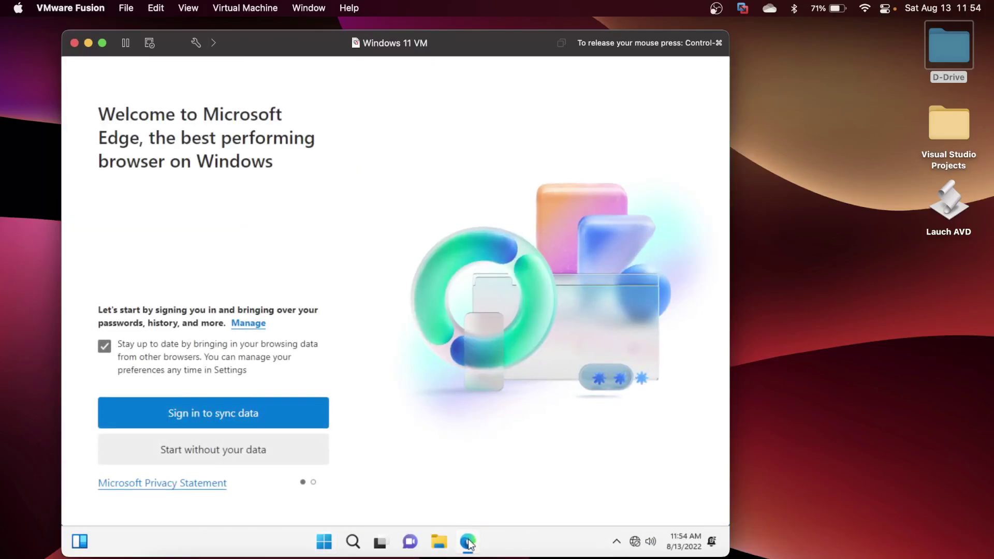
pyautogui.click(224, 451)
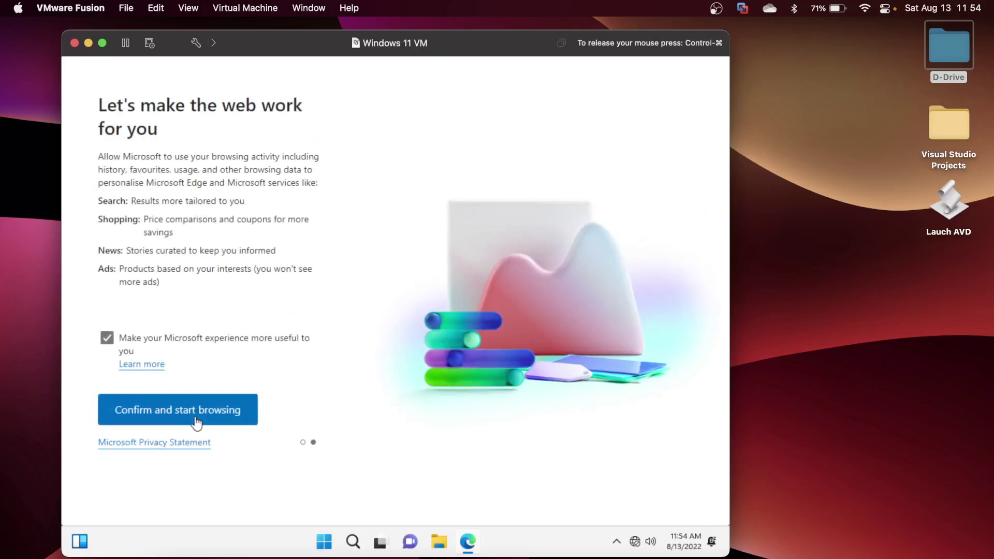
pyautogui.click(195, 417)
# Try loading google.com in Edge, which fails with no internet, then minimize Edge.
pyautogui.click(292, 87)
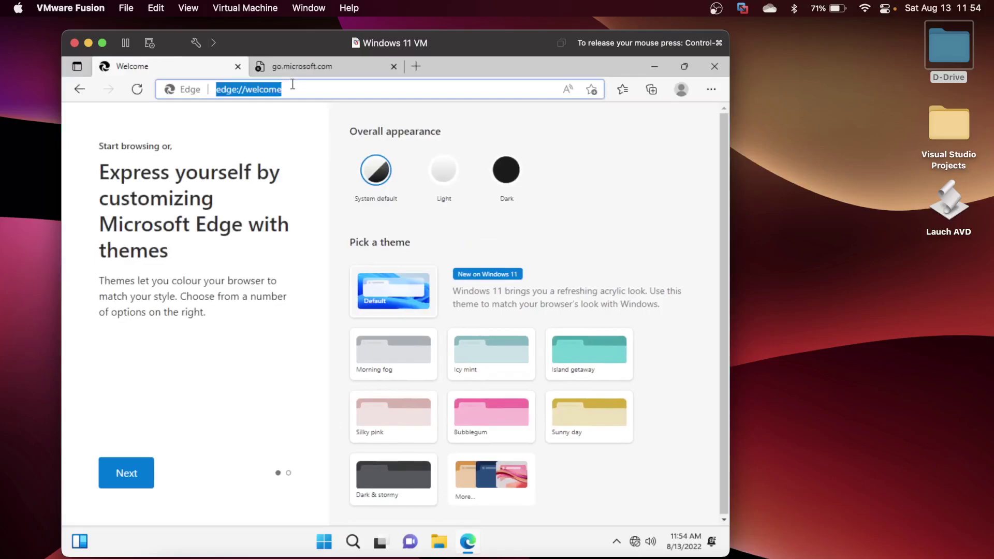
pyautogui.write('google.com')
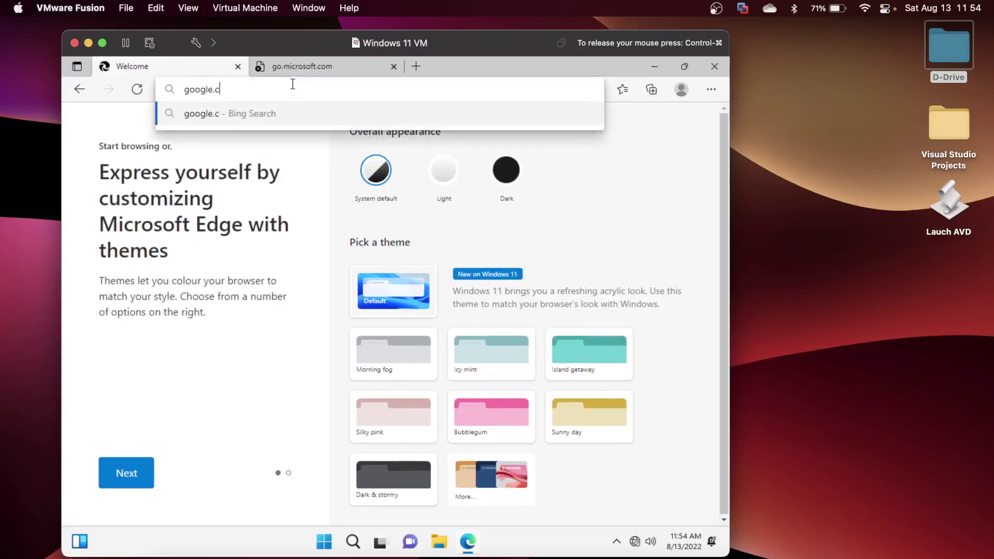
pyautogui.press('Return')
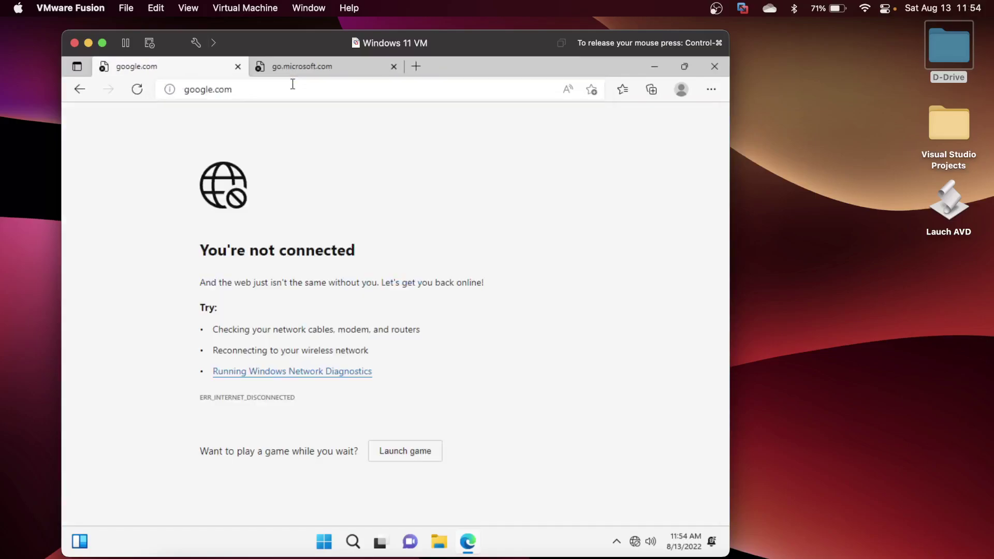
pyautogui.click(655, 70)
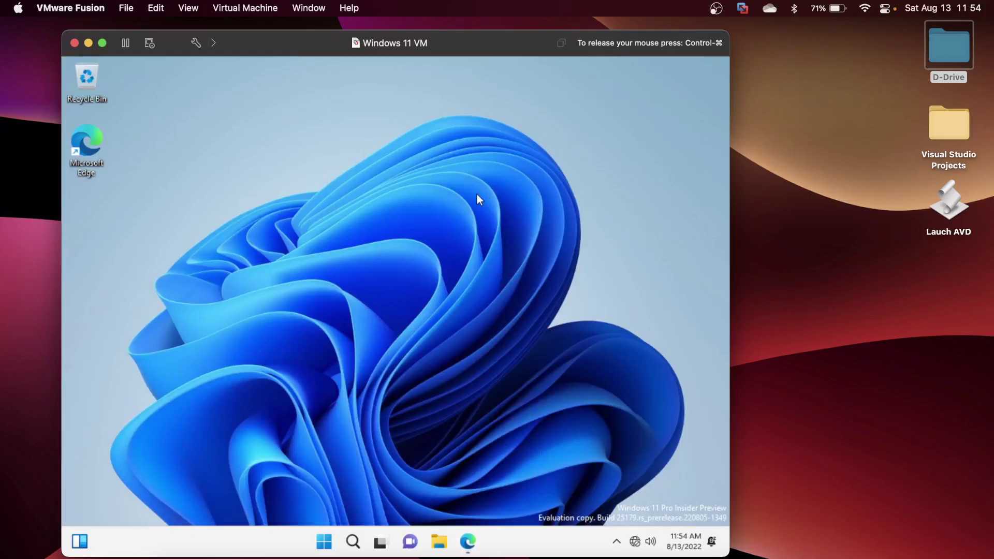
# Launch Windows PowerShell as administrator from the Start menu search.
pyautogui.click(326, 538)
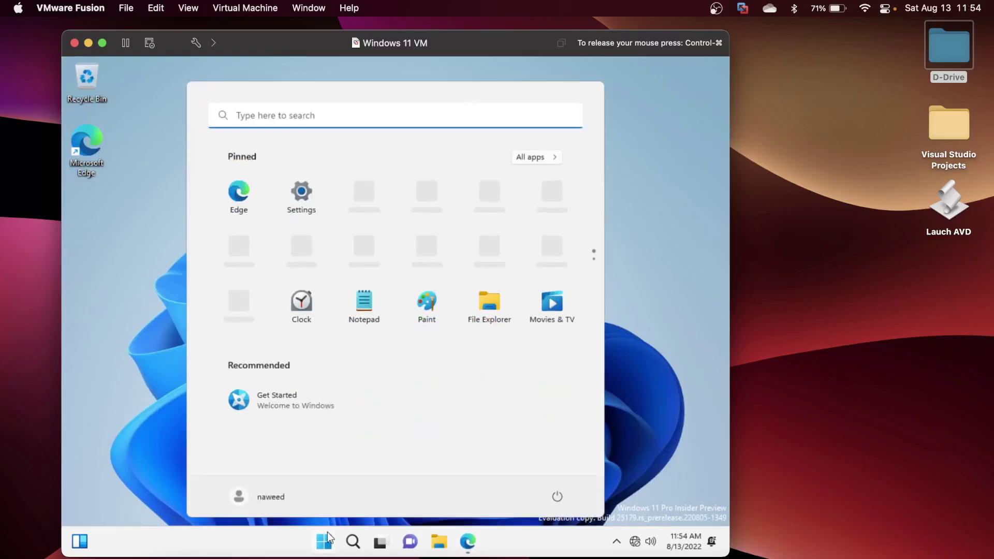
pyautogui.write('cmd')
pyautogui.press('BackSpace')
pyautogui.press('BackSpace')
pyautogui.press('BackSpace')
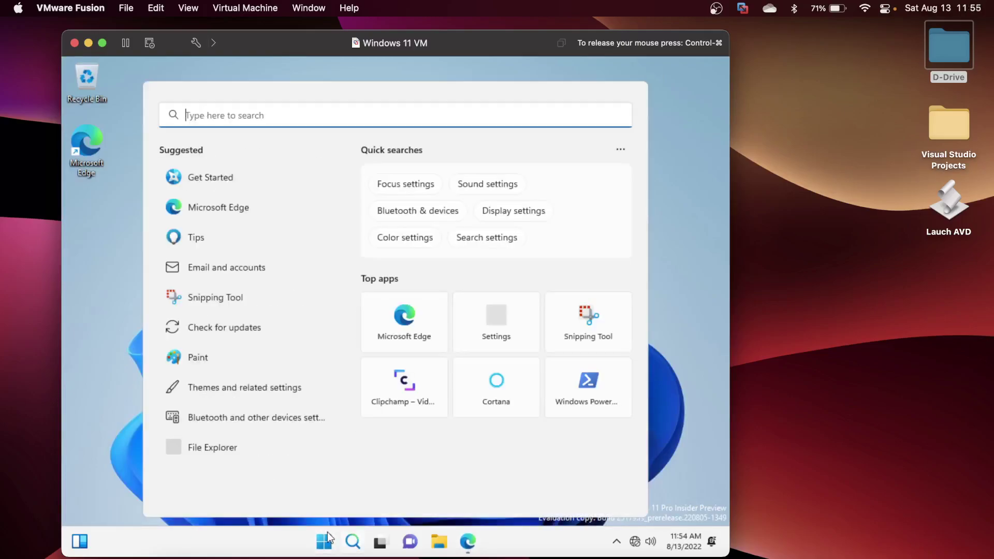
pyautogui.write('power')
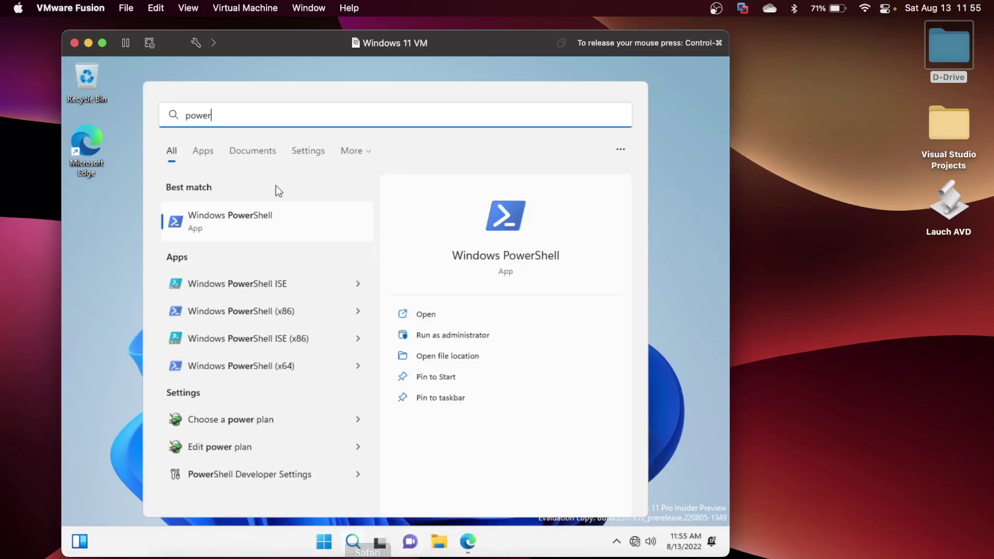
pyautogui.rightClick(275, 229)
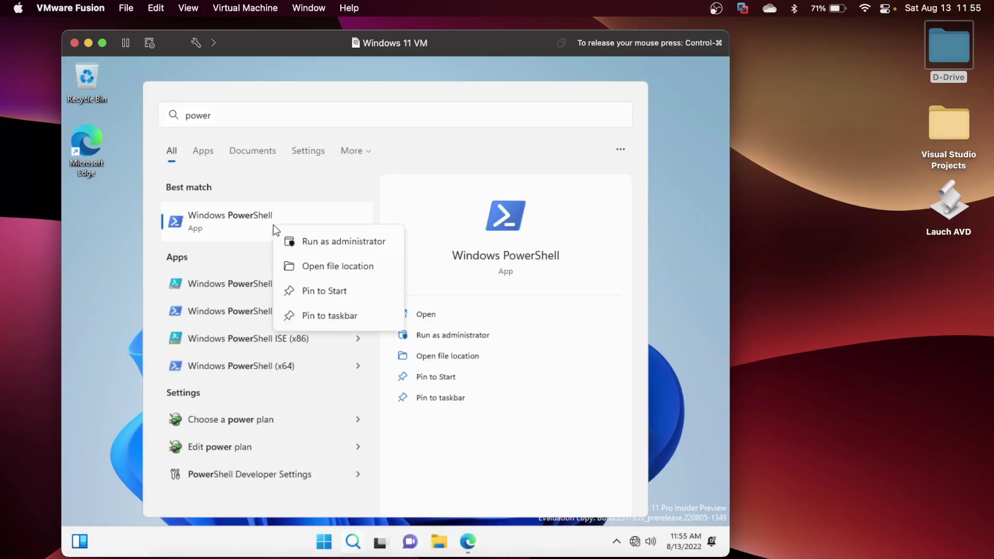
pyautogui.click(316, 241)
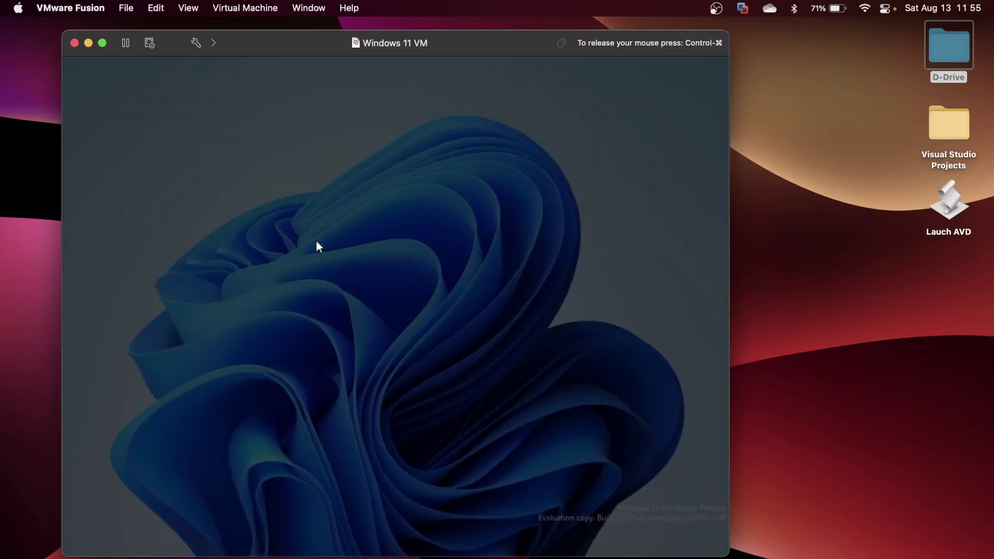
pyautogui.click(357, 399)
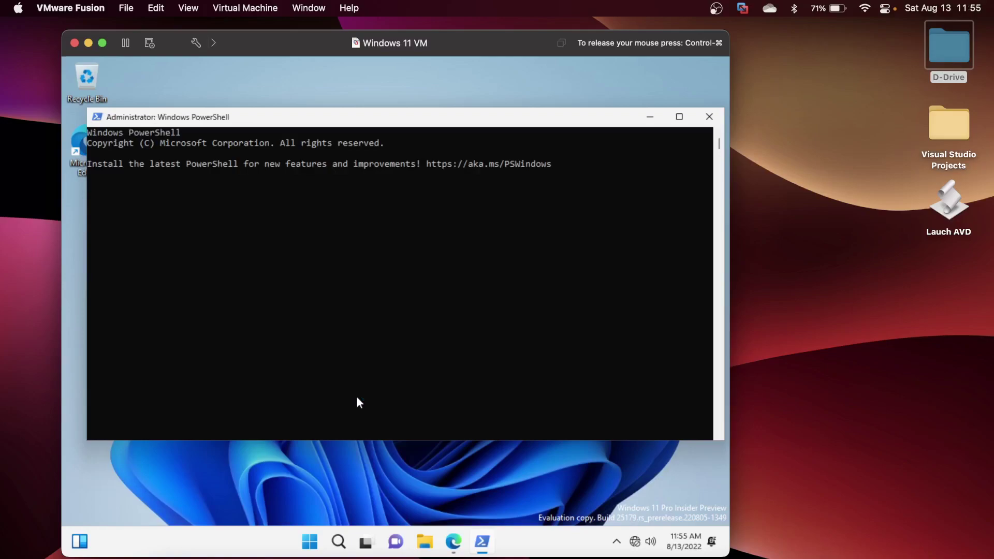
# Run Set-ExecutionPolicy RemoteSigned, confirm with Y, and release the mouse from the VM.
pyautogui.write('SetS')
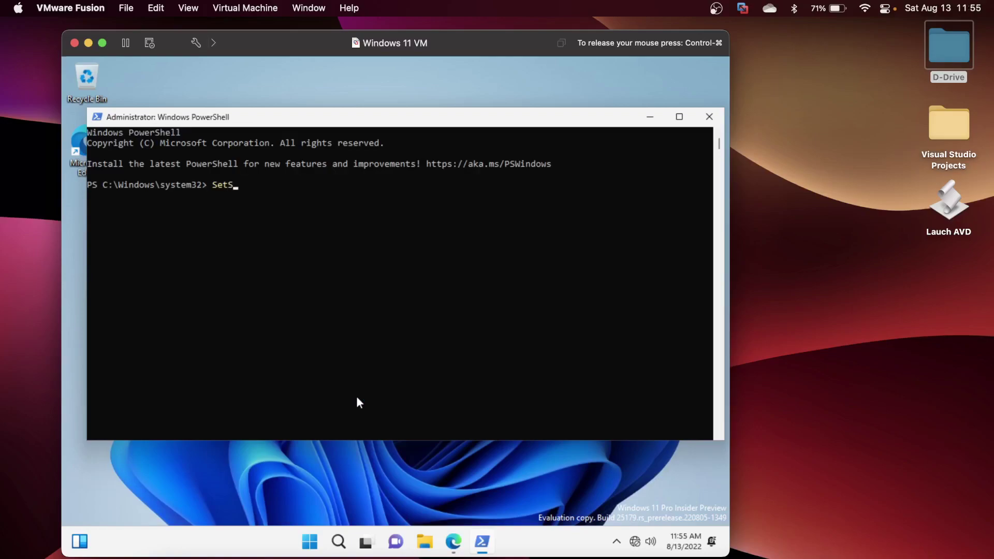
pyautogui.press('BackSpace')
pyautogui.press('BackSpace')
pyautogui.press('BackSpace')
pyautogui.write('SetE')
pyautogui.press('BackSpace')
pyautogui.write('-ExecutionPolicy RemoteSigned')
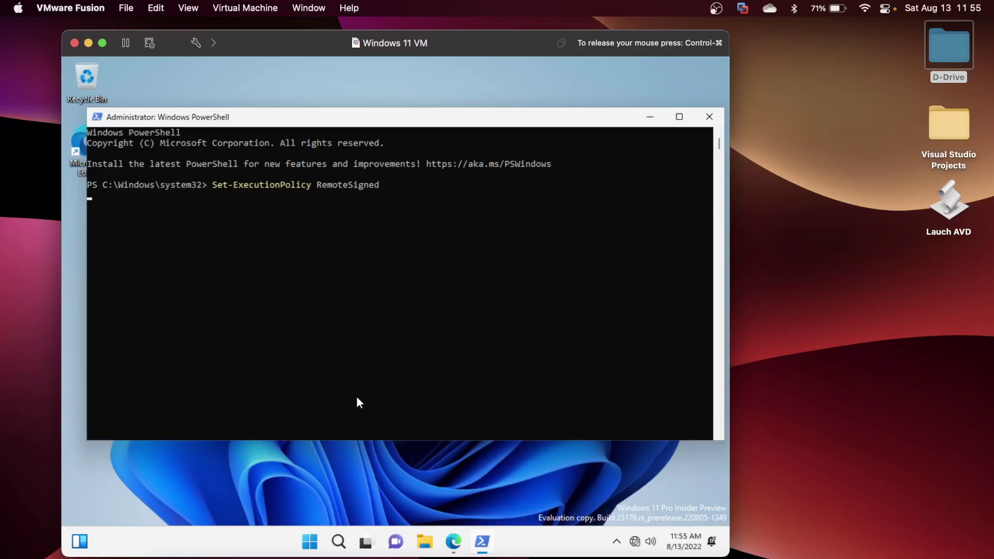
pyautogui.press('Return')
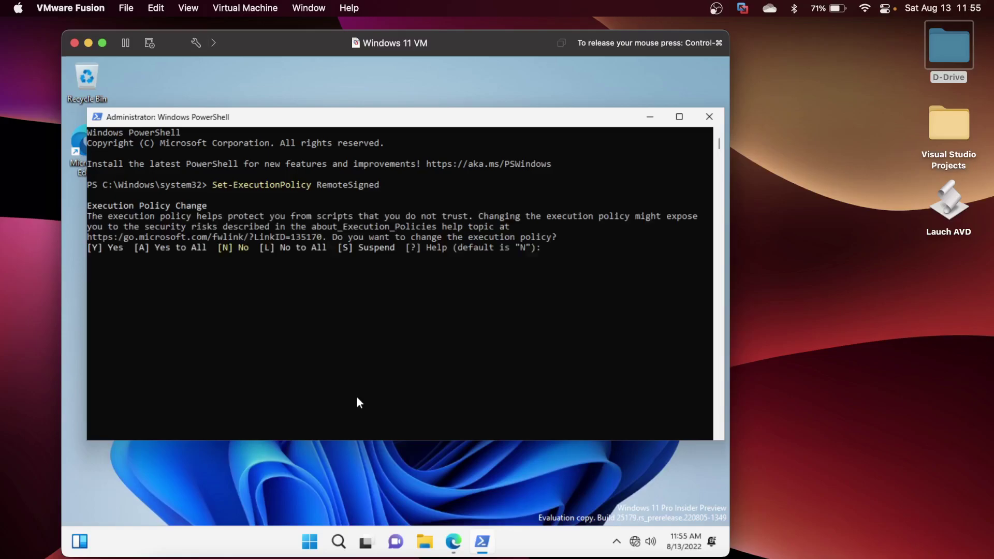
pyautogui.write('y')
pyautogui.press('Return')
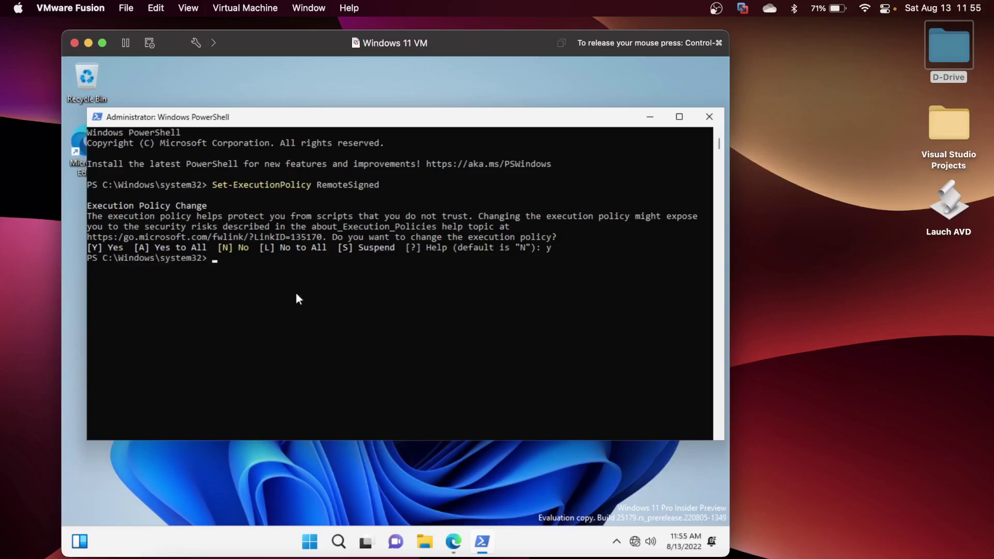
pyautogui.press('ctrl+super')
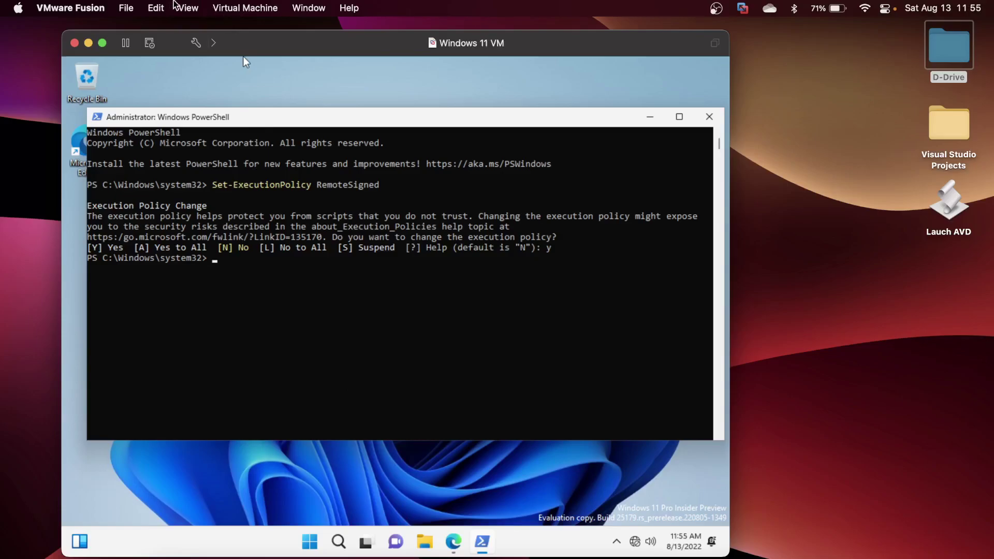
# Reinstall VMware Tools from the Virtual Machine menu, connecting its installer disc.
pyautogui.click(223, 11)
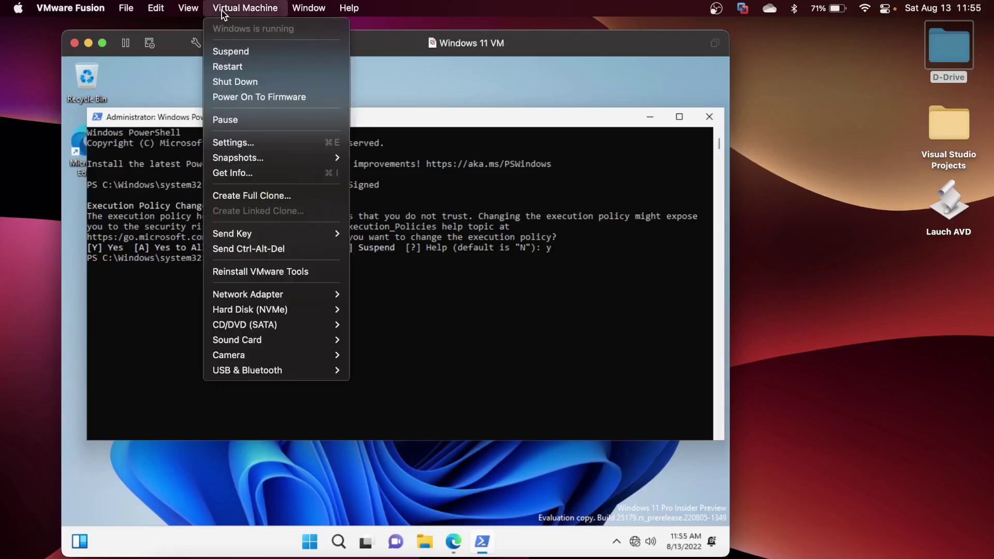
pyautogui.click(260, 272)
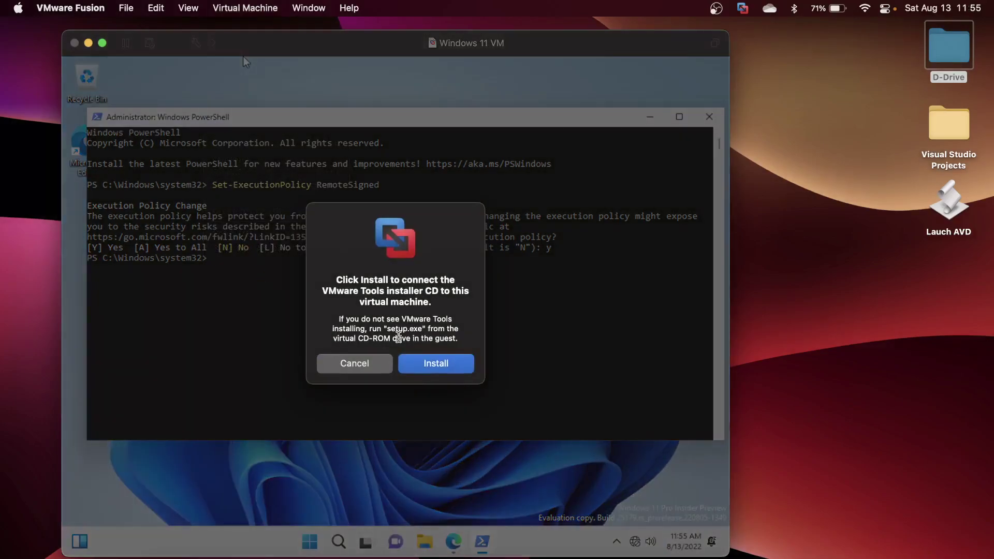
pyautogui.click(435, 371)
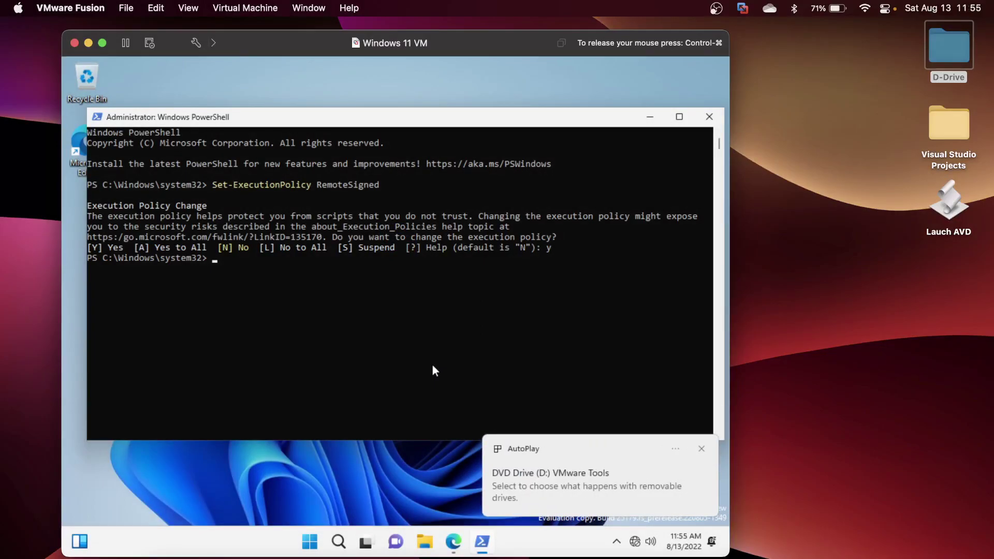
# Browse the VMware Tools disc and run its setup script with PowerShell.
pyautogui.click(535, 472)
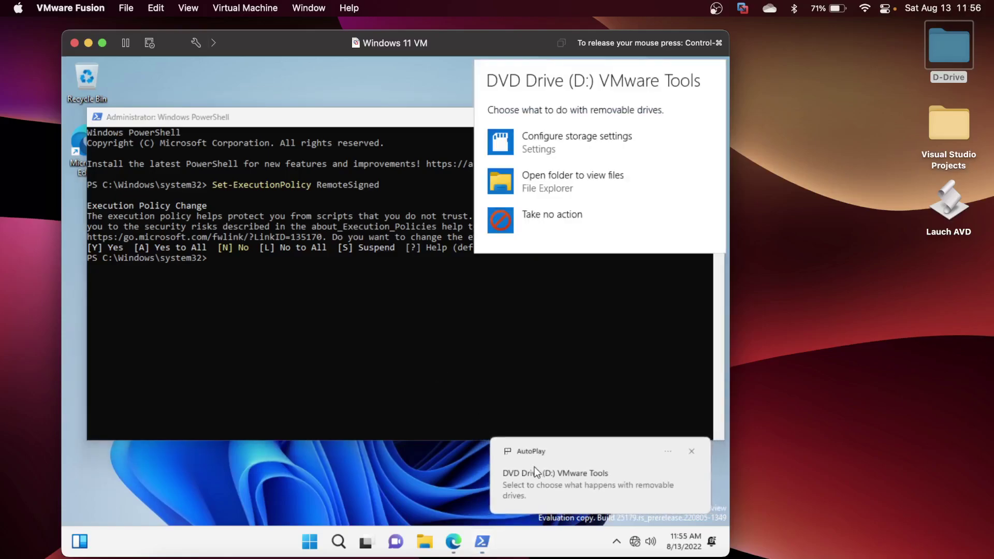
pyautogui.click(548, 185)
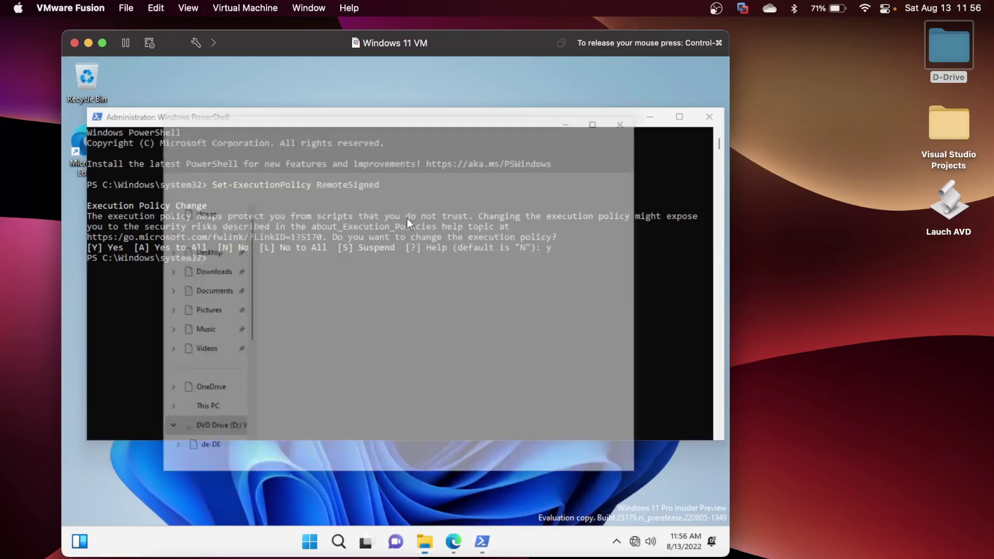
pyautogui.scroll(-1, 397, 283)
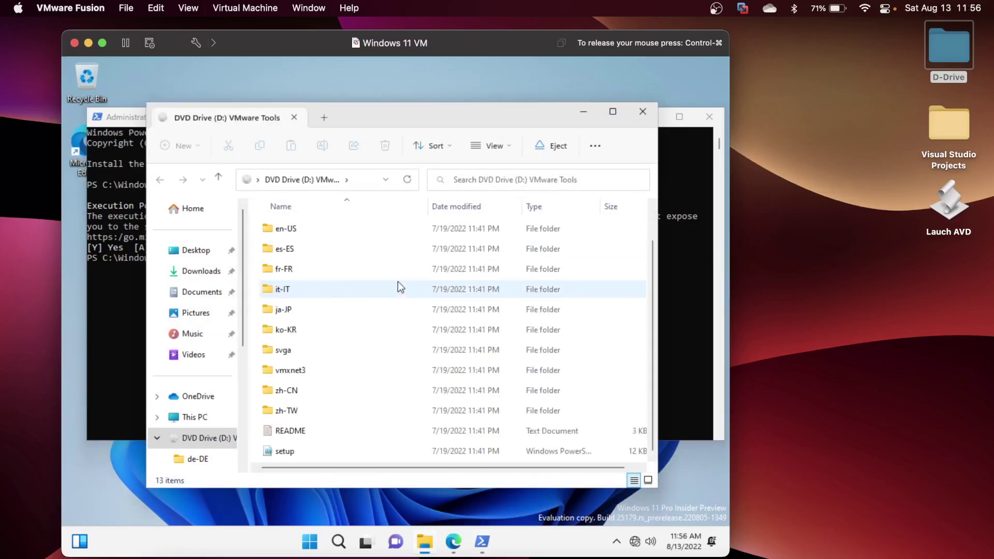
pyautogui.click(302, 447)
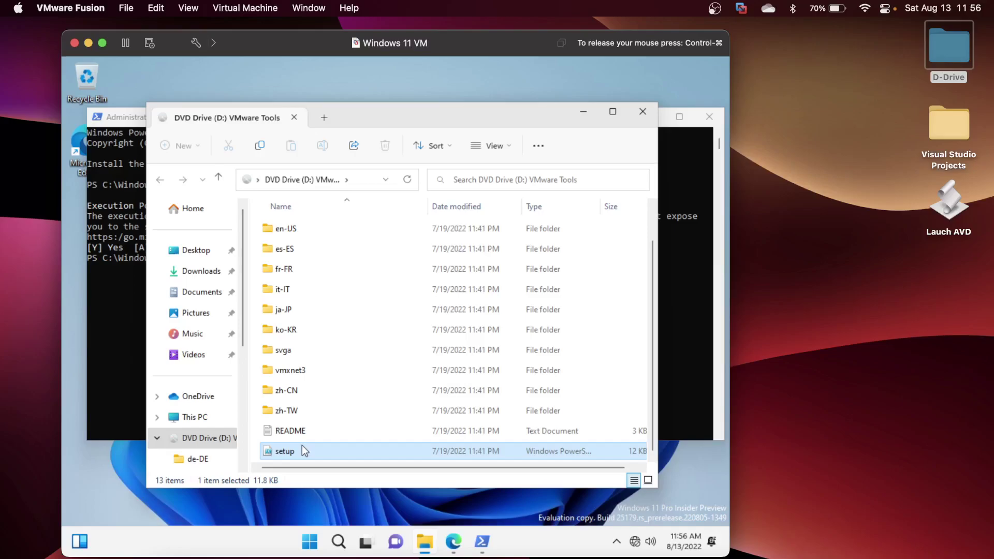
pyautogui.rightClick(302, 445)
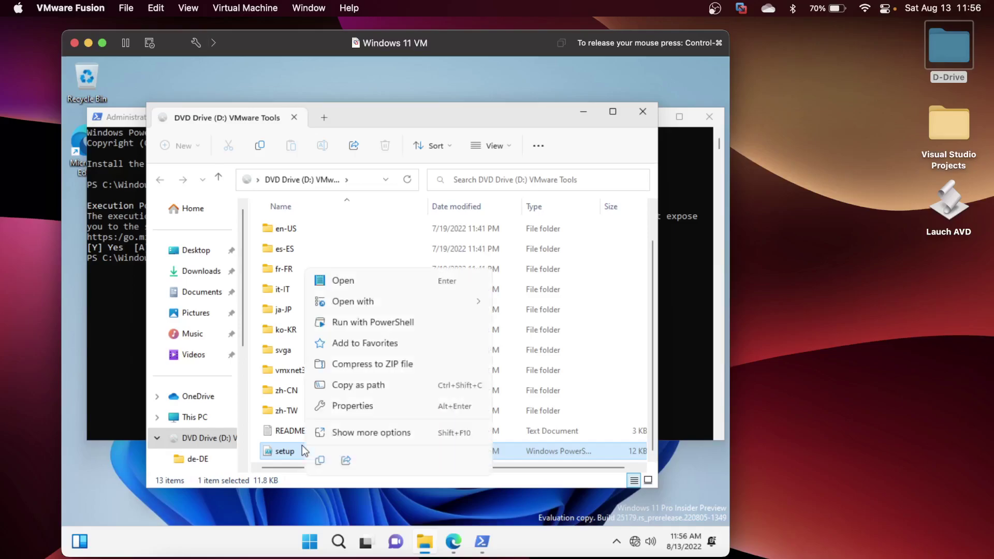
pyautogui.click(364, 322)
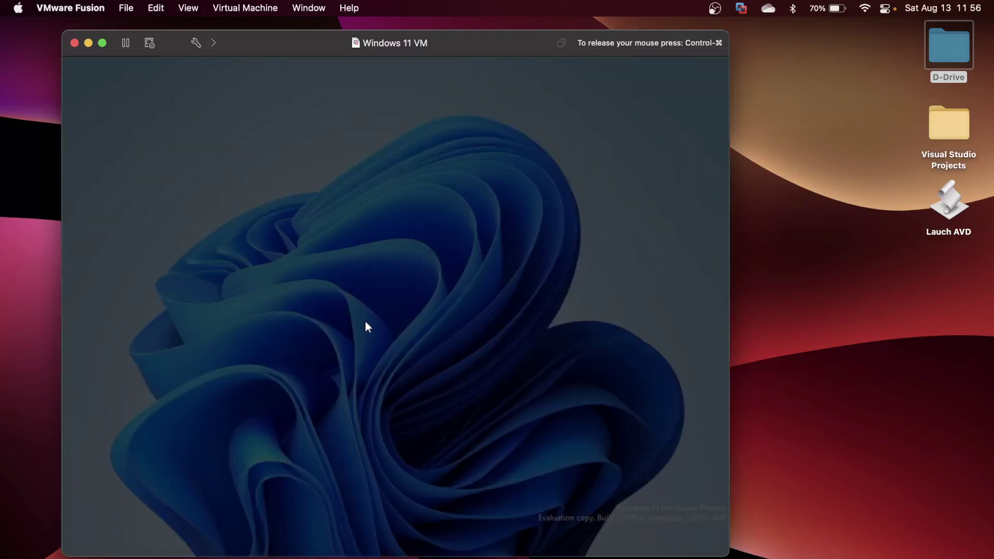
# Approve the VMware Tools setup's admin prompt, close Edge, and open Display settings from the desktop.
pyautogui.click(331, 402)
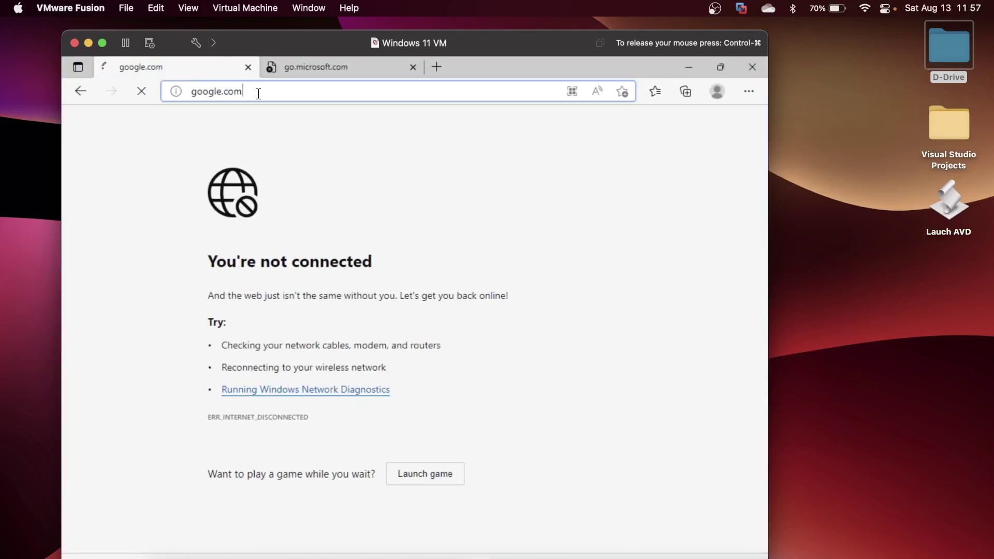
pyautogui.click(258, 94)
pyautogui.press('Return')
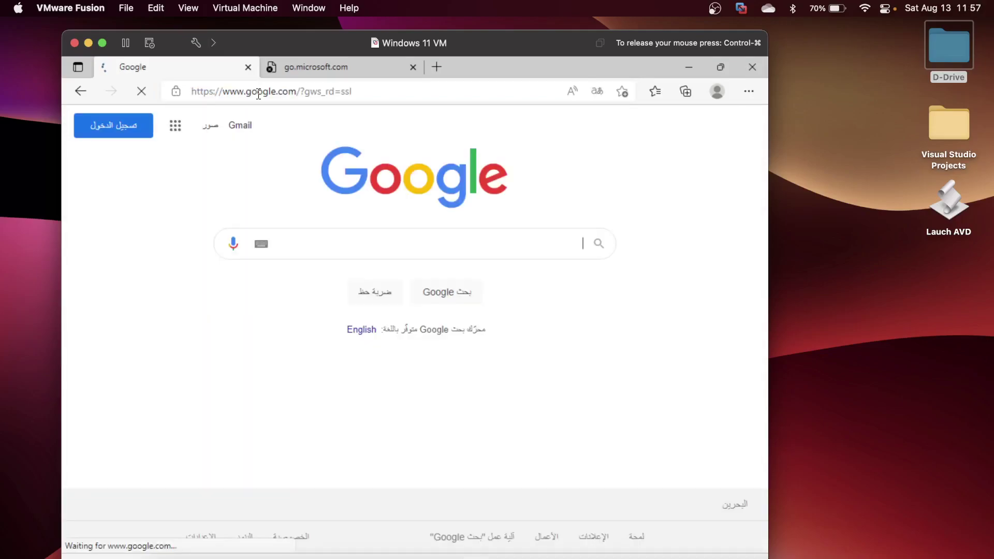
pyautogui.click(752, 64)
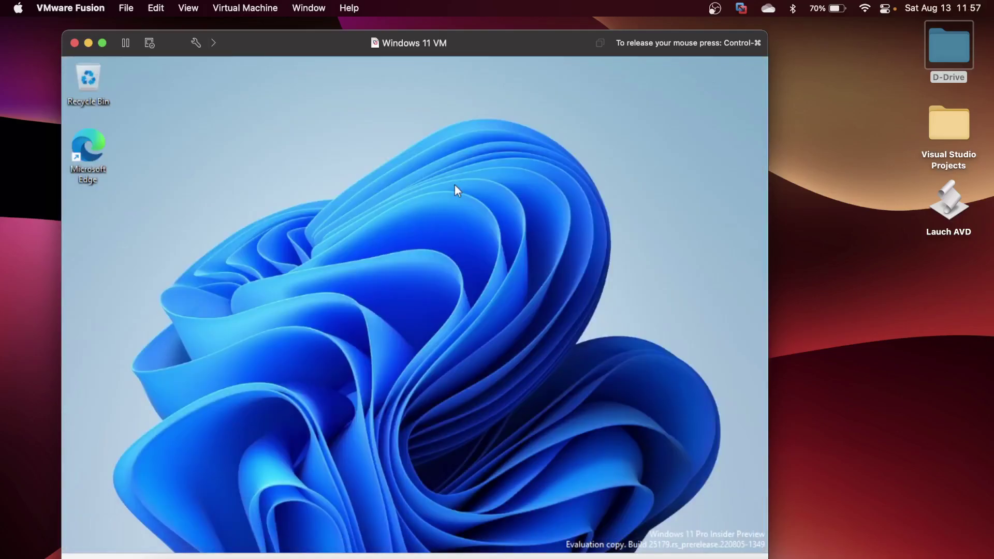
pyautogui.rightClick(454, 185)
pyautogui.click(531, 302)
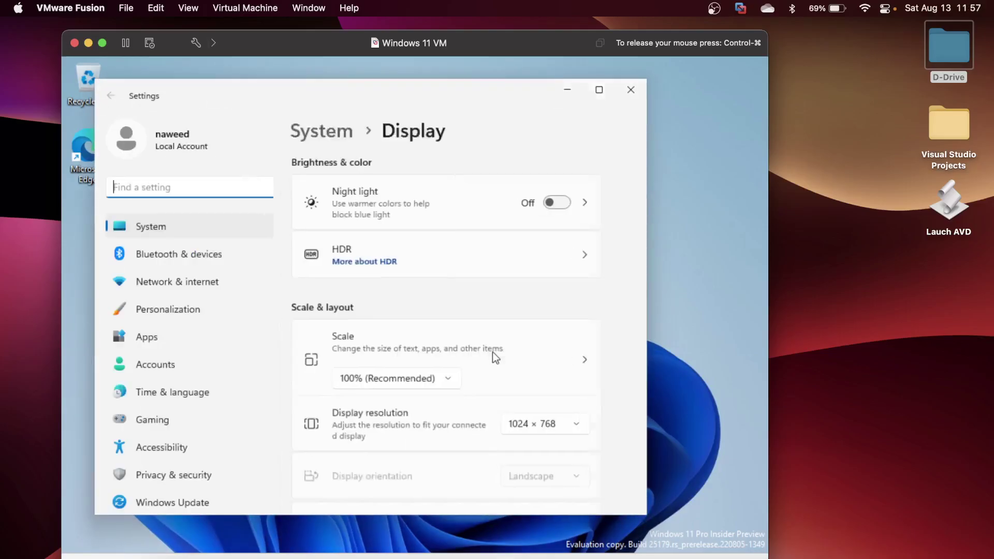
# Set the Windows display resolution to 1920 × 1080 and keep the change.
pyautogui.click(570, 432)
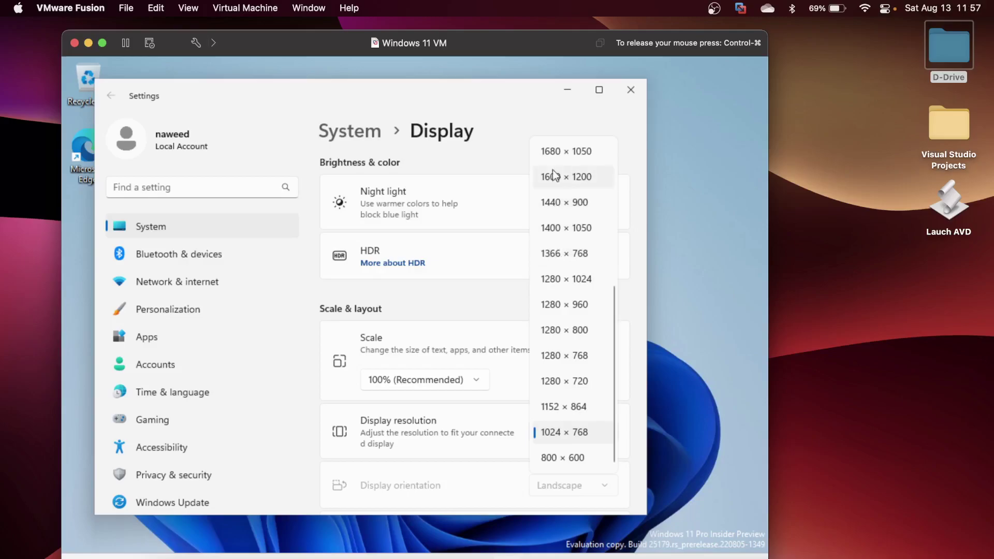
pyautogui.scroll(5, 554, 179)
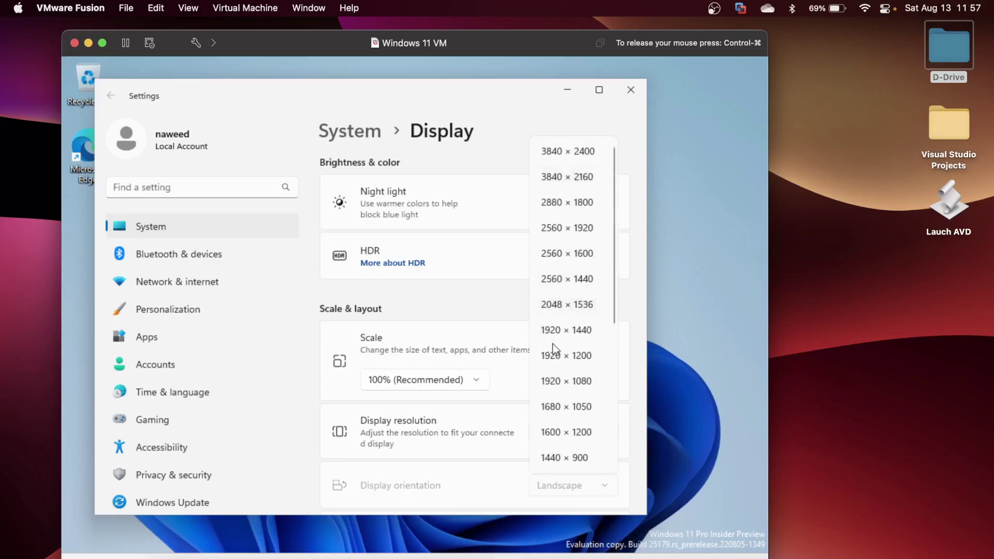
pyautogui.click(582, 383)
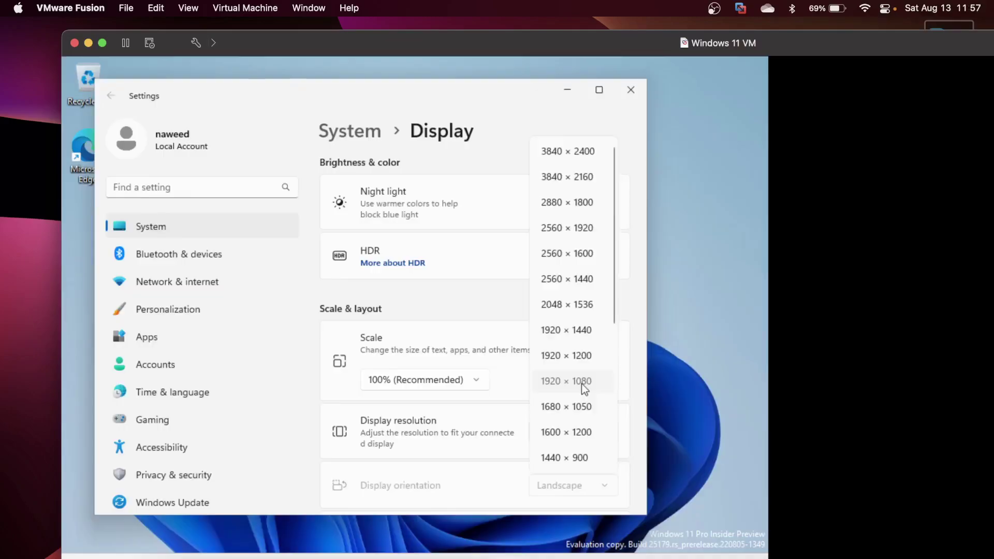
pyautogui.click(367, 342)
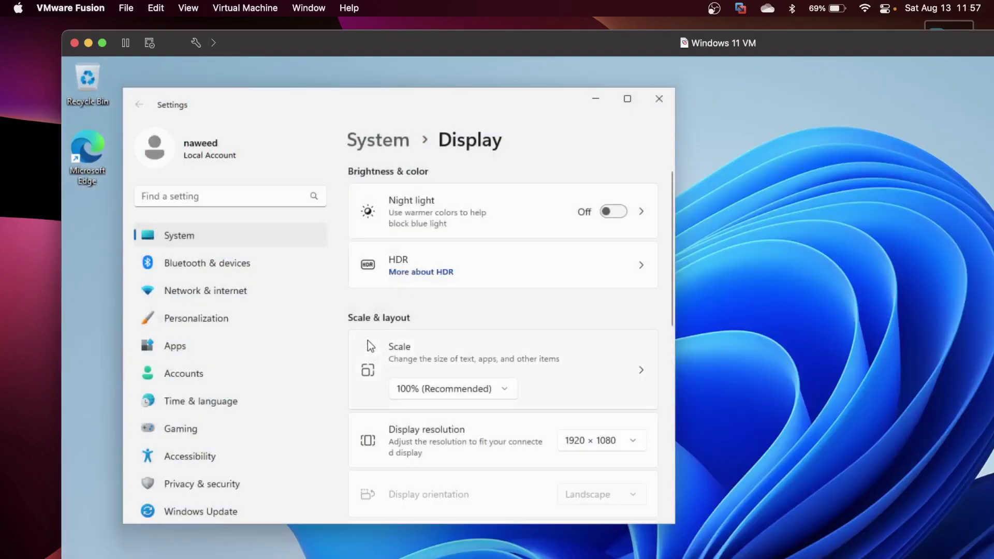
# Zoom the VM window to fill the Mac screen and minimize Settings.
pyautogui.moveTo(625, 46); pyautogui.dragTo(532, 46)
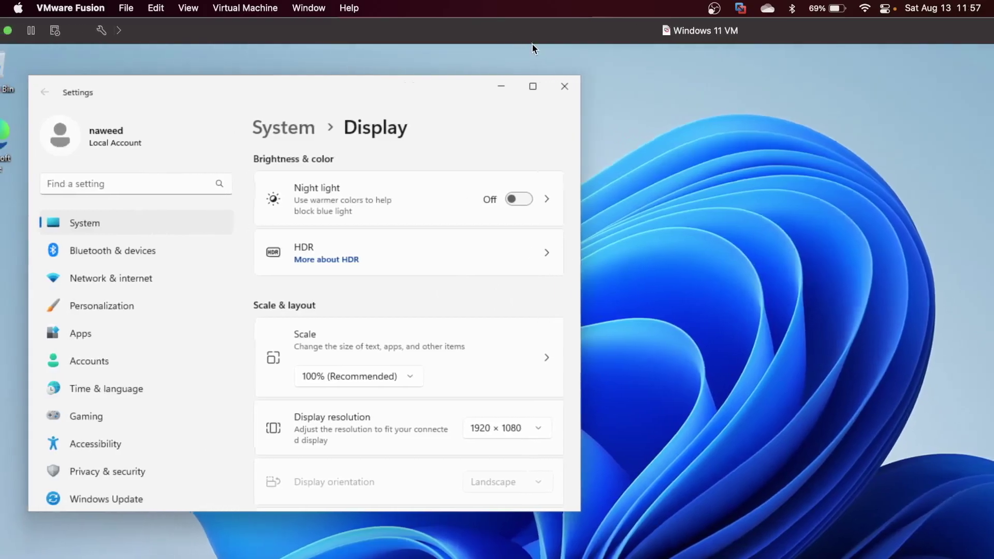
pyautogui.doubleClick(533, 46)
pyautogui.click(525, 361)
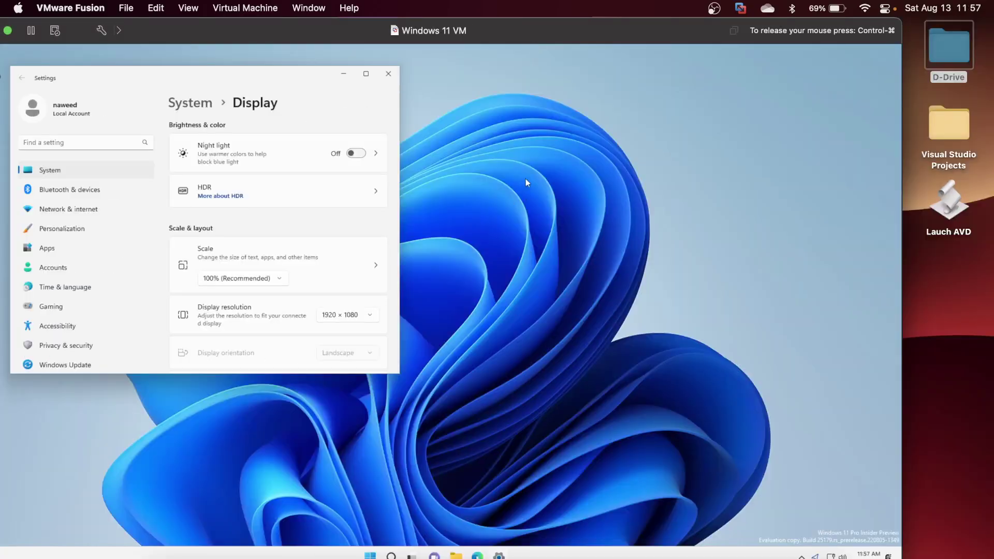
pyautogui.click(366, 74)
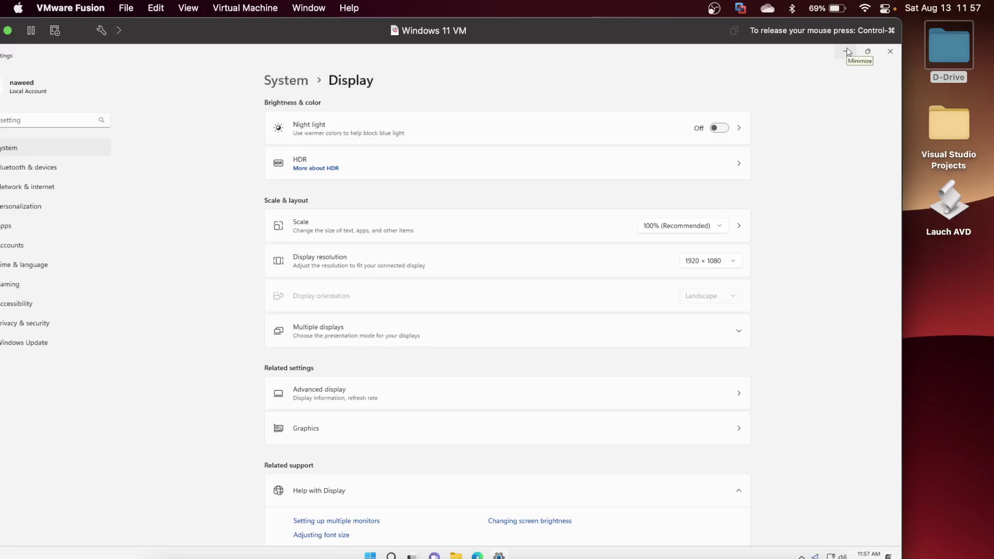
pyautogui.click(847, 51)
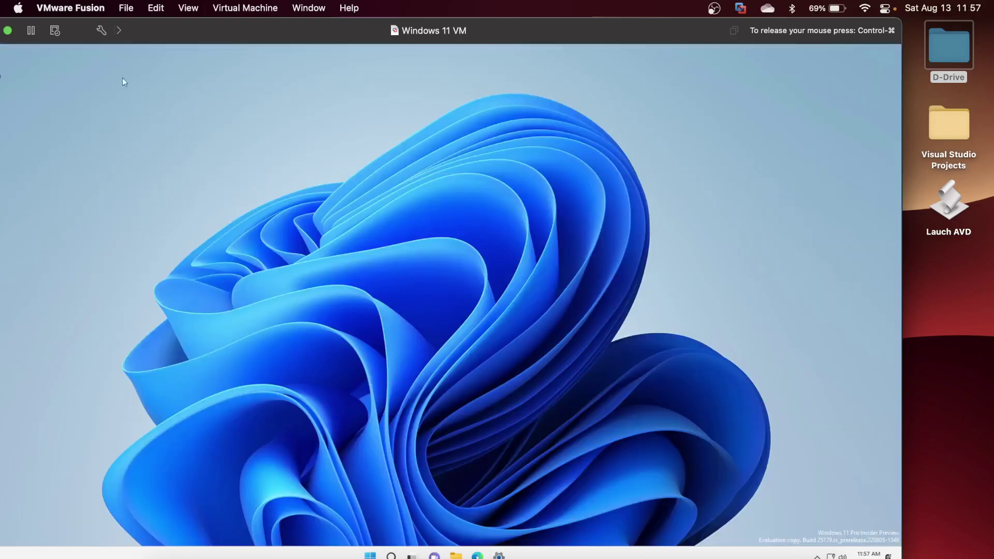
# Create a desktop folder named 'Shared Files' and place it beside the Recycle Bin.
pyautogui.moveTo(238, 27); pyautogui.dragTo(290, 31)
pyautogui.click(134, 118)
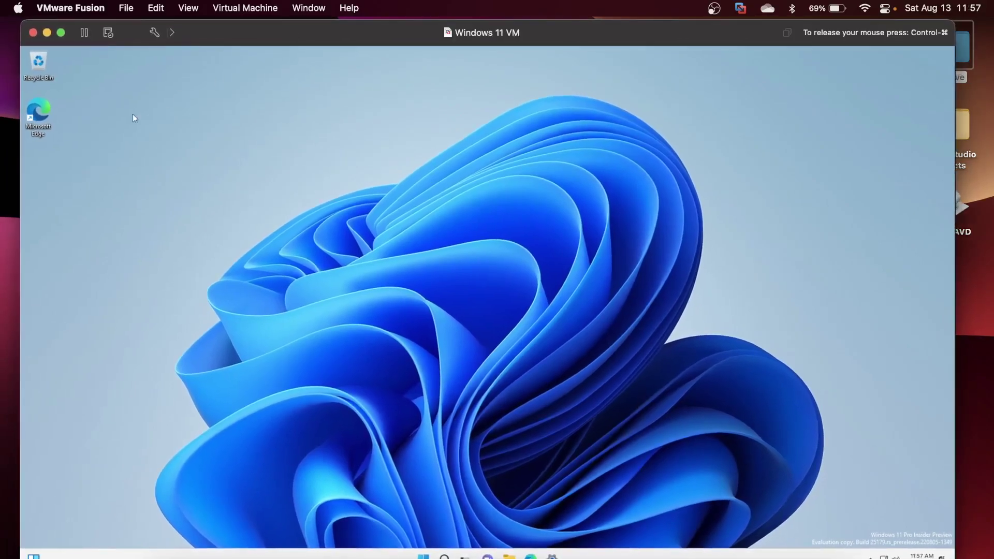
pyautogui.rightClick(116, 140)
pyautogui.moveTo(162, 202)
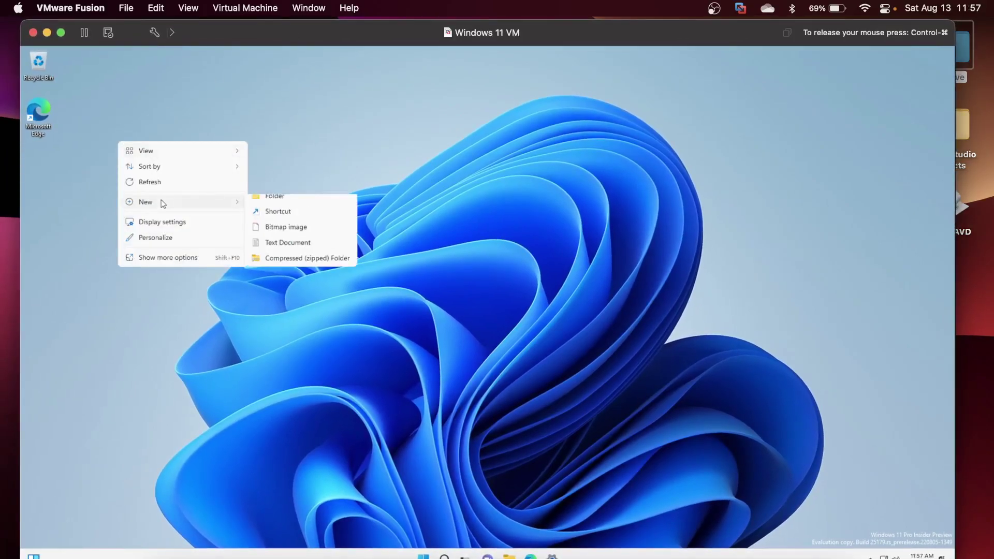
pyautogui.click(294, 206)
pyautogui.write('Shared Files')
pyautogui.press('Return')
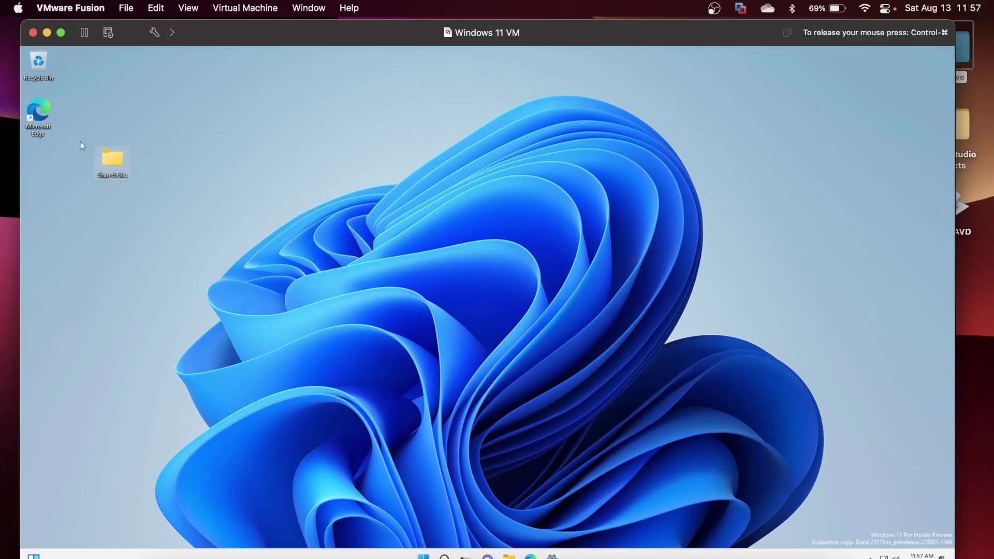
pyautogui.moveTo(113, 84); pyautogui.dragTo(101, 67)
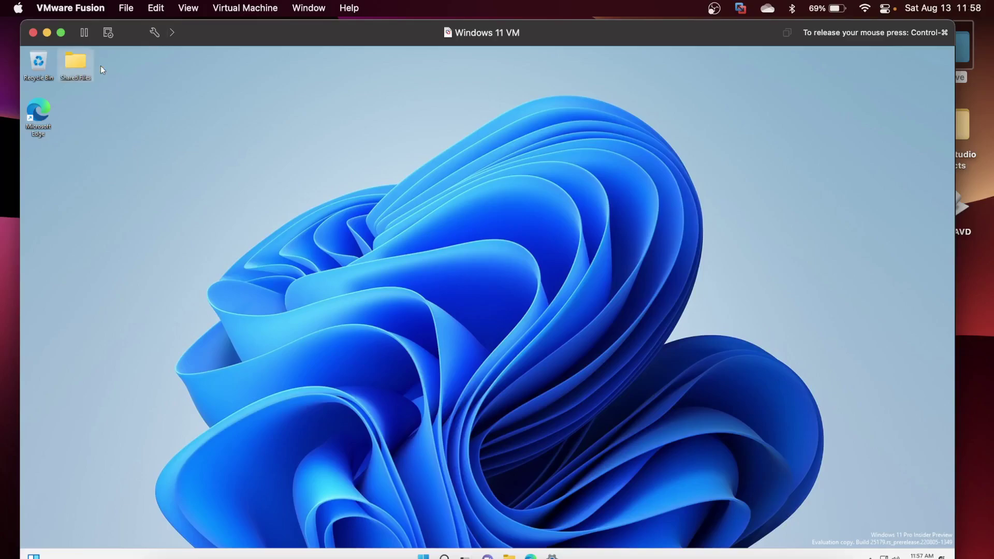
# Dismiss the folder's menu and bring up the desktop context menu.
pyautogui.rightClick(81, 68)
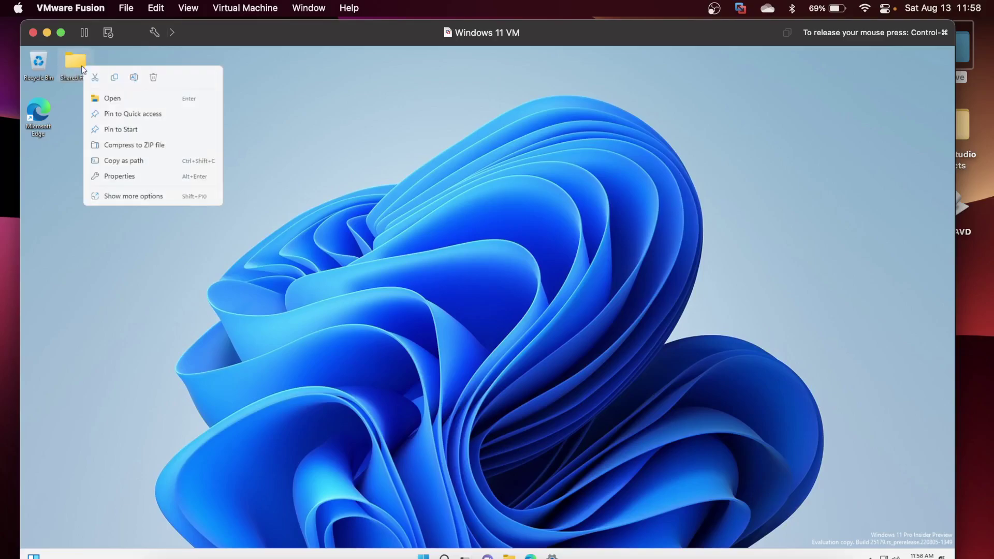
pyautogui.click(515, 235)
pyautogui.rightClick(515, 236)
# Switch the display resolution to 1366 × 768, keep it, and minimize Settings.
pyautogui.click(587, 332)
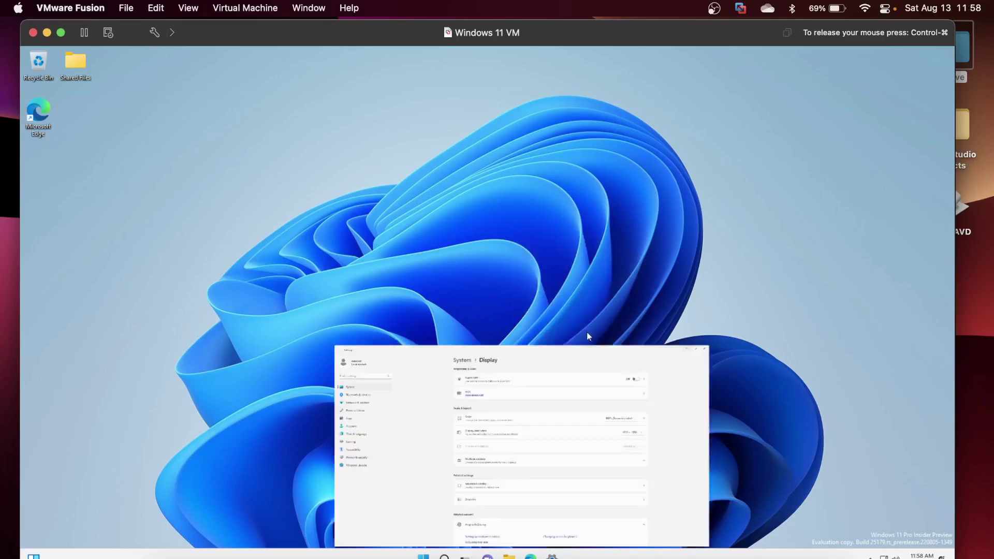
pyautogui.click(770, 265)
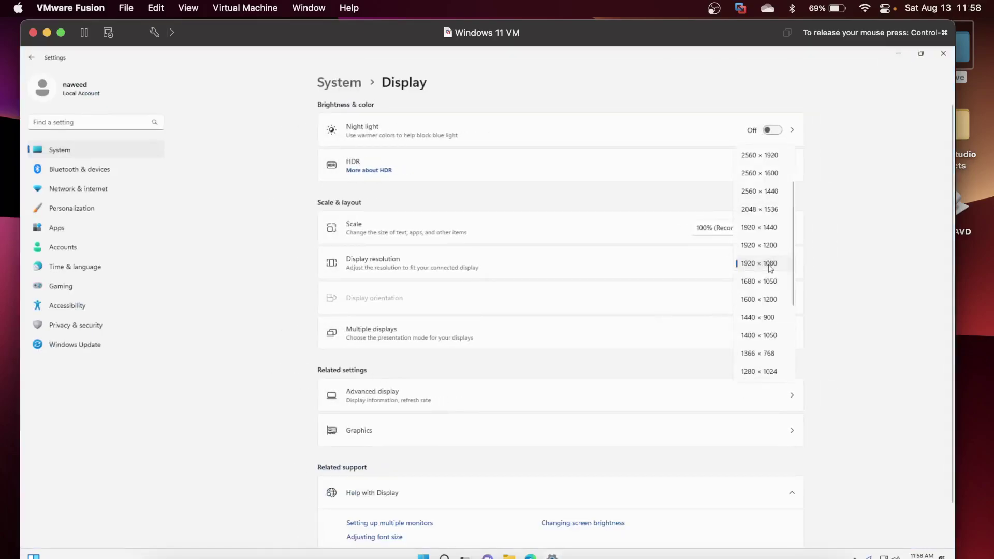
pyautogui.scroll(-3, 761, 371)
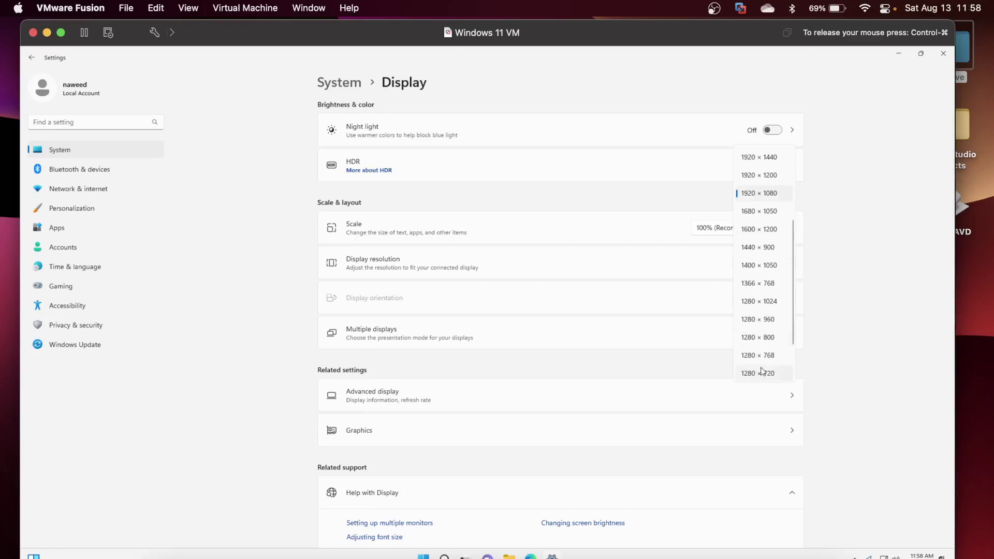
pyautogui.click(769, 284)
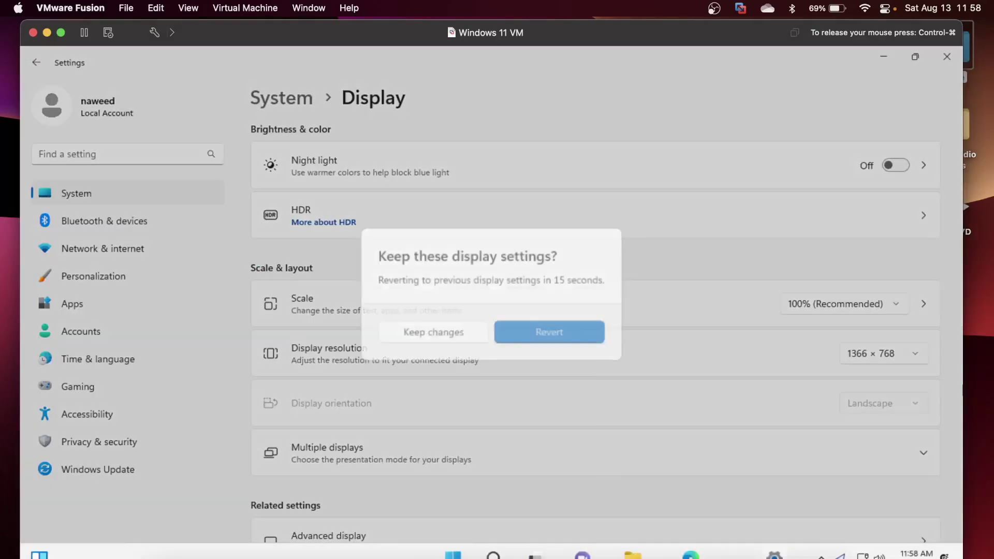
pyautogui.click(446, 327)
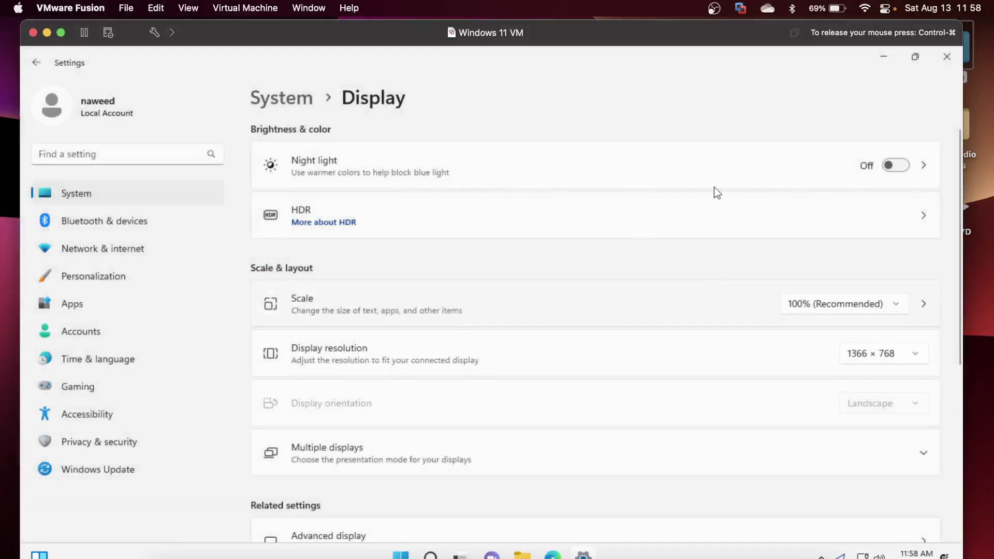
pyautogui.click(906, 58)
pyautogui.click(873, 73)
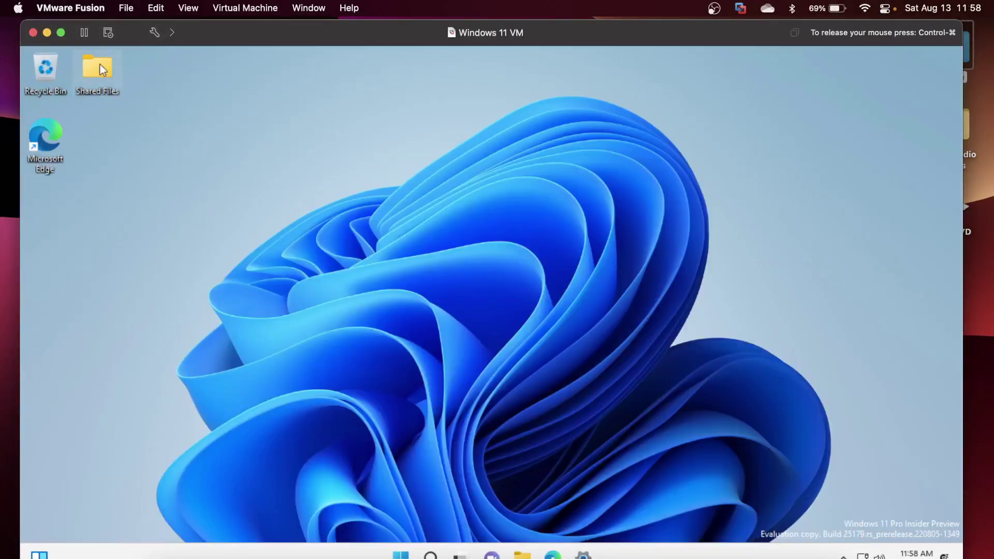
# In Shared Files' Sharing properties, add Everyone to the share list.
pyautogui.rightClick(95, 77)
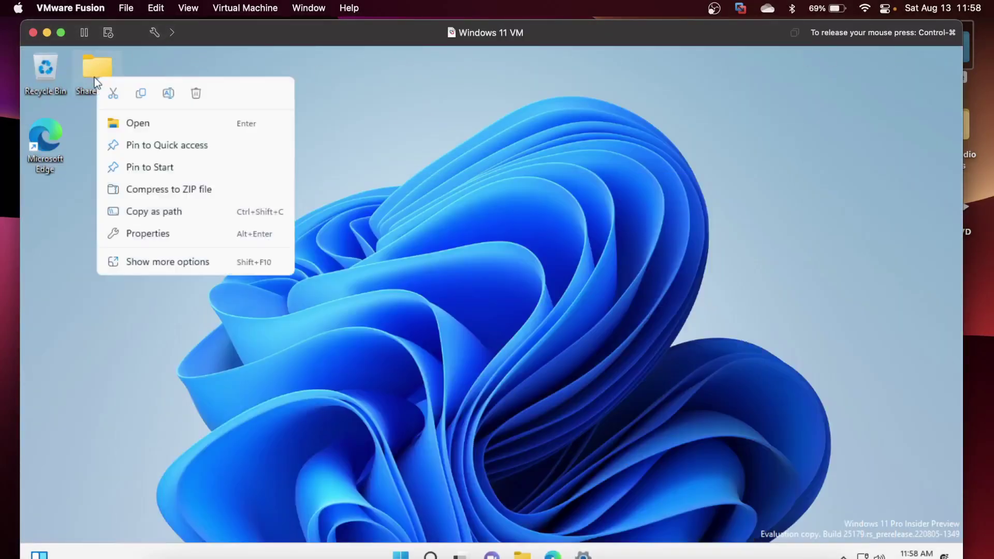
pyautogui.click(166, 233)
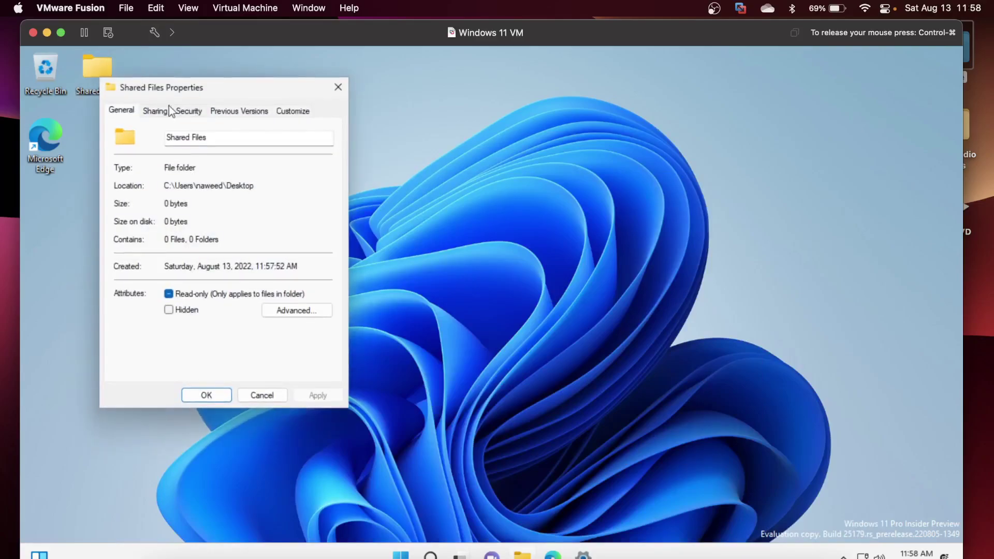
pyautogui.click(156, 110)
pyautogui.click(154, 204)
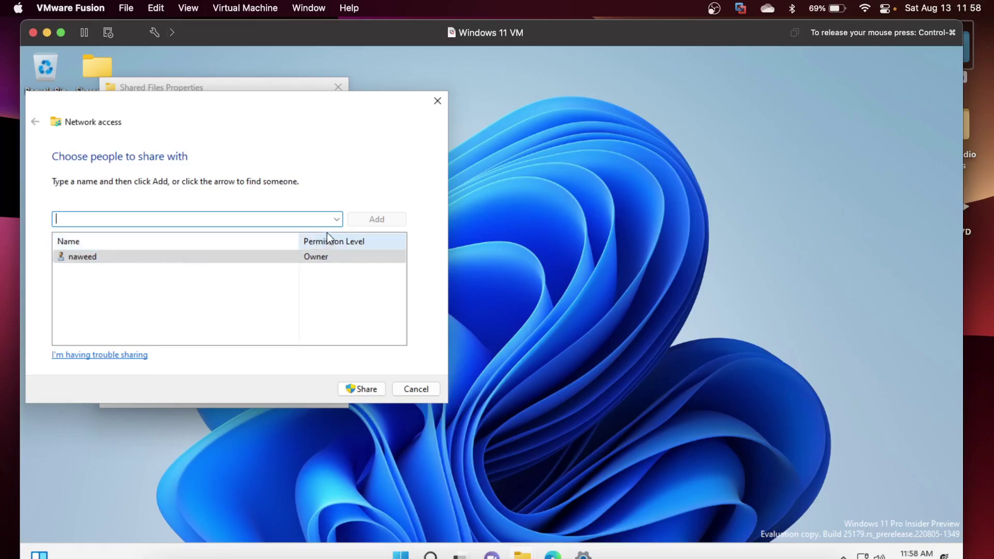
pyautogui.click(337, 226)
pyautogui.click(213, 243)
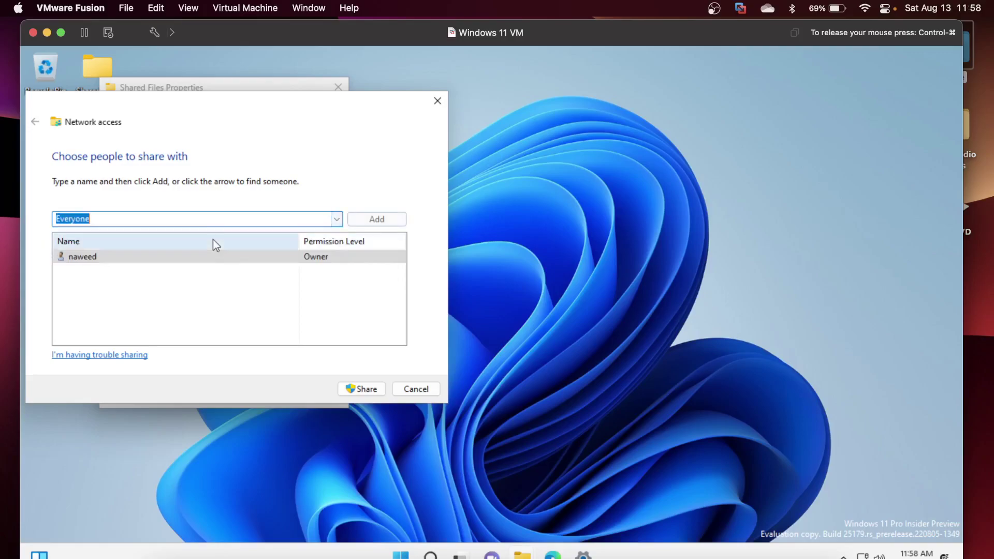
pyautogui.click(382, 219)
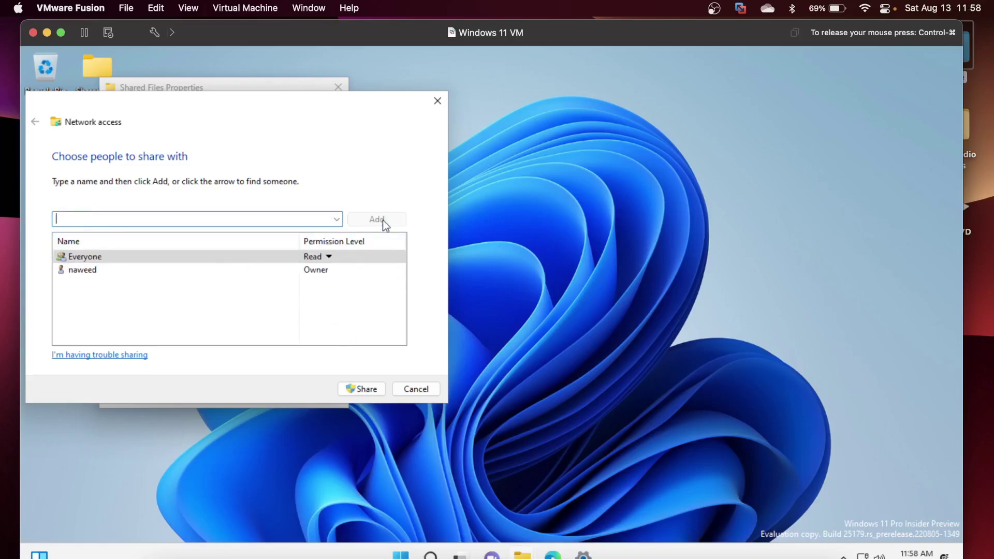
# Give Everyone Read/Write, share the folder, enable network discovery, and close Properties.
pyautogui.click(328, 257)
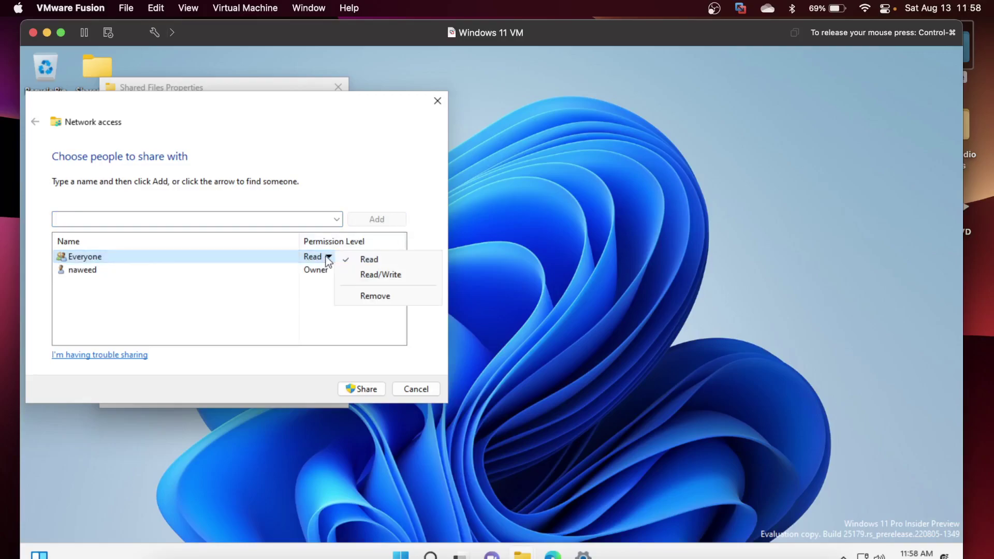
pyautogui.click(373, 275)
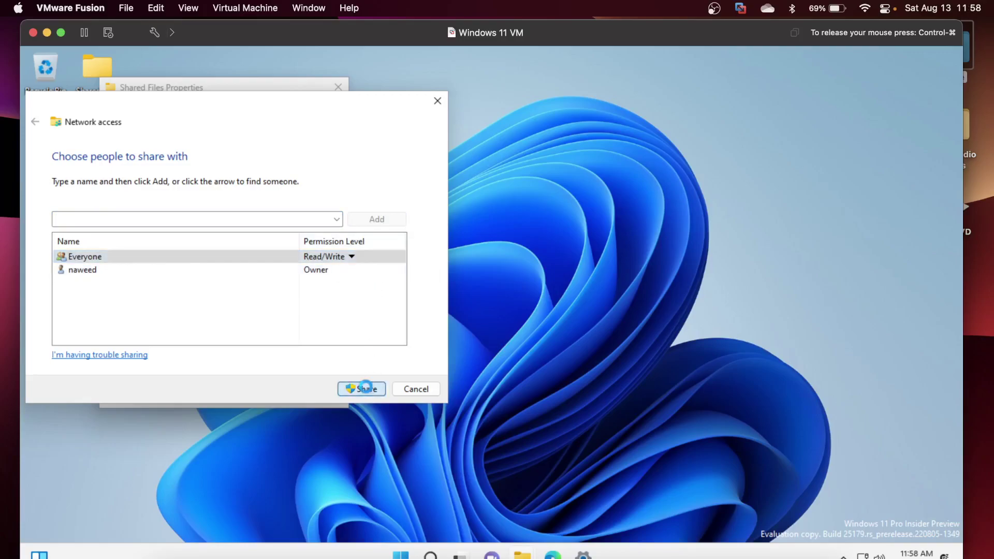
pyautogui.click(366, 387)
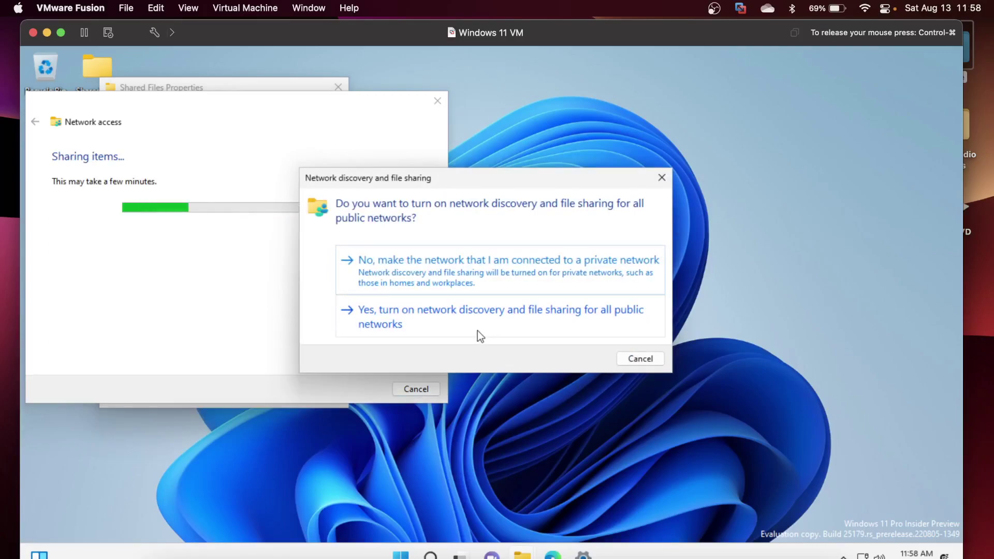
pyautogui.click(478, 330)
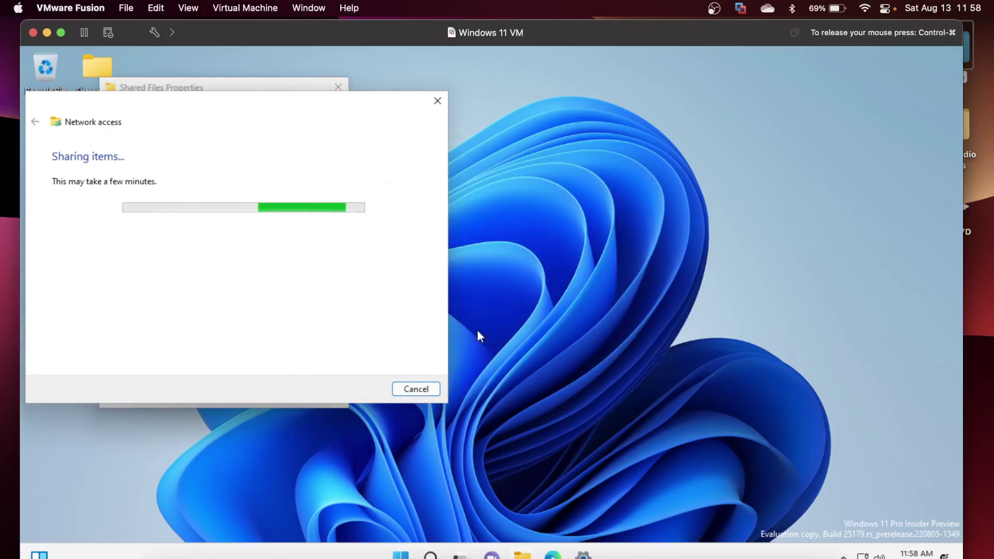
pyautogui.click(413, 396)
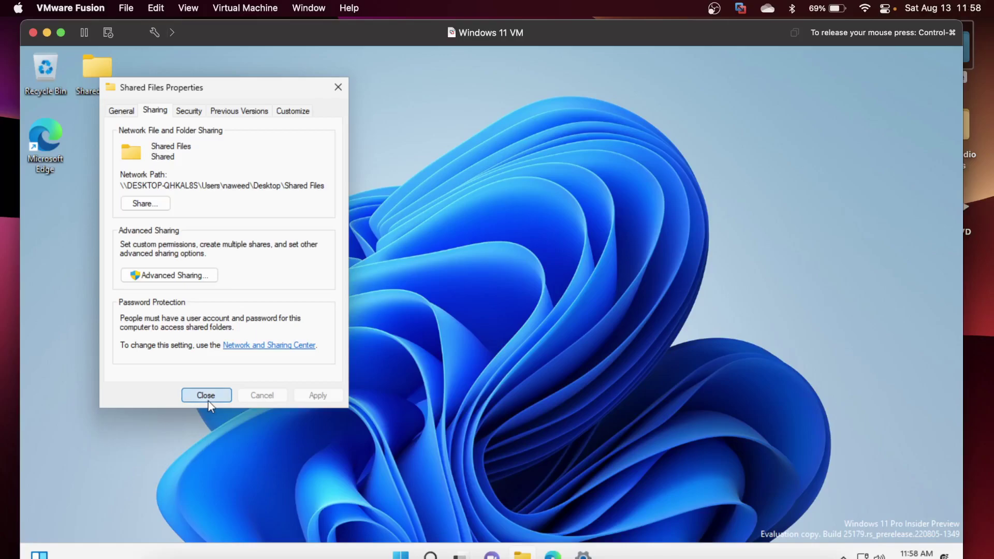
pyautogui.click(206, 396)
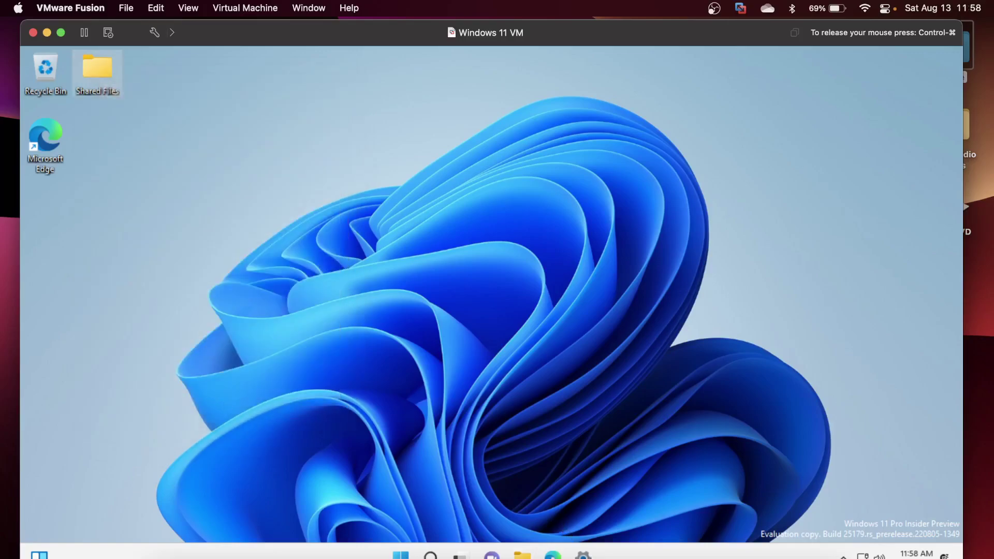
# Open Ethernet details under Network & internet and copy the IPv4 address 192.168.161.129.
pyautogui.click(585, 556)
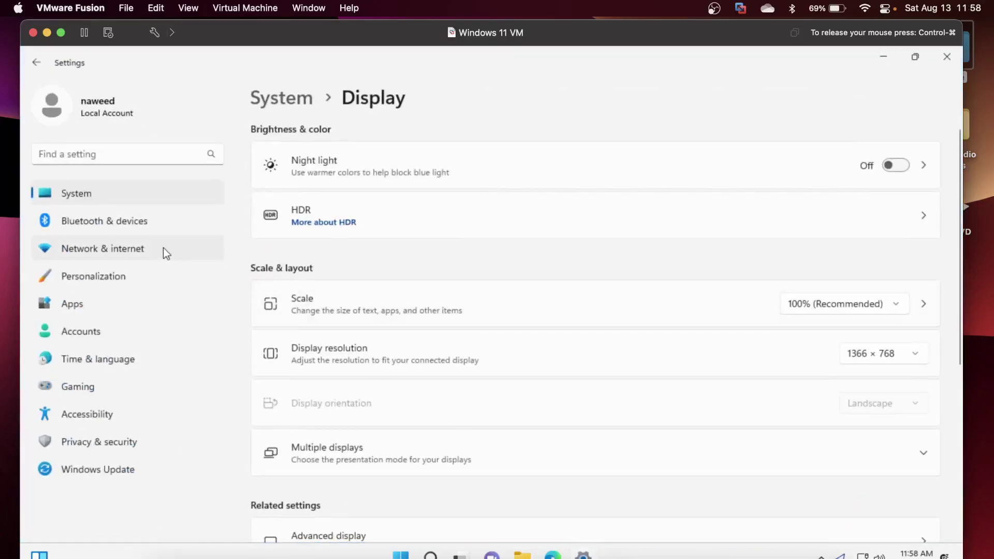
pyautogui.click(119, 245)
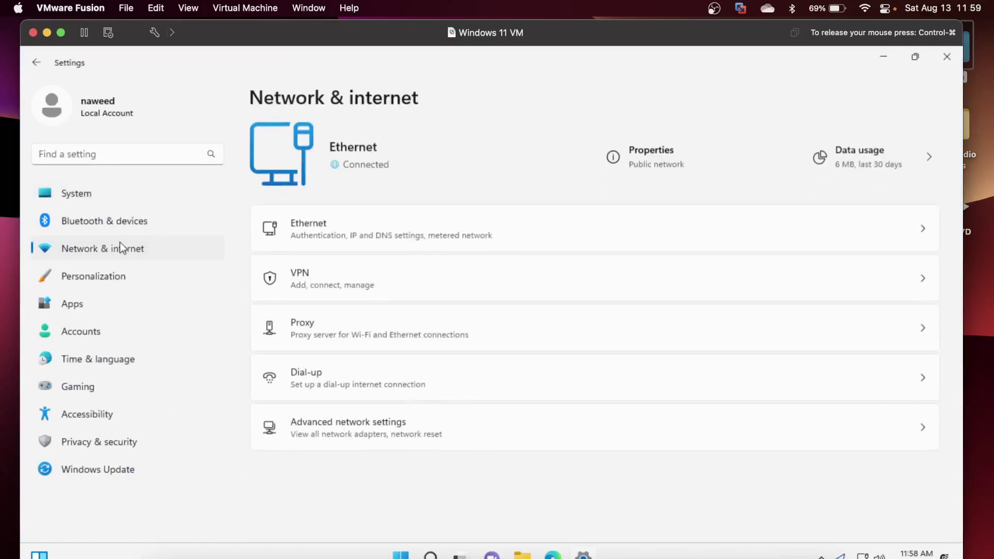
pyautogui.click(427, 228)
pyautogui.scroll(-4, 443, 371)
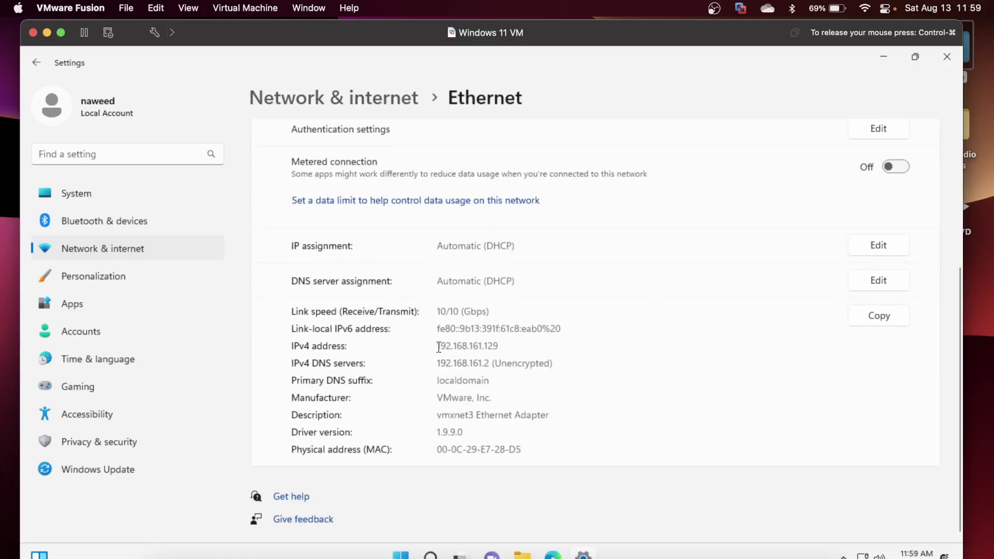
pyautogui.moveTo(439, 346); pyautogui.dragTo(500, 343)
pyautogui.rightClick(492, 346)
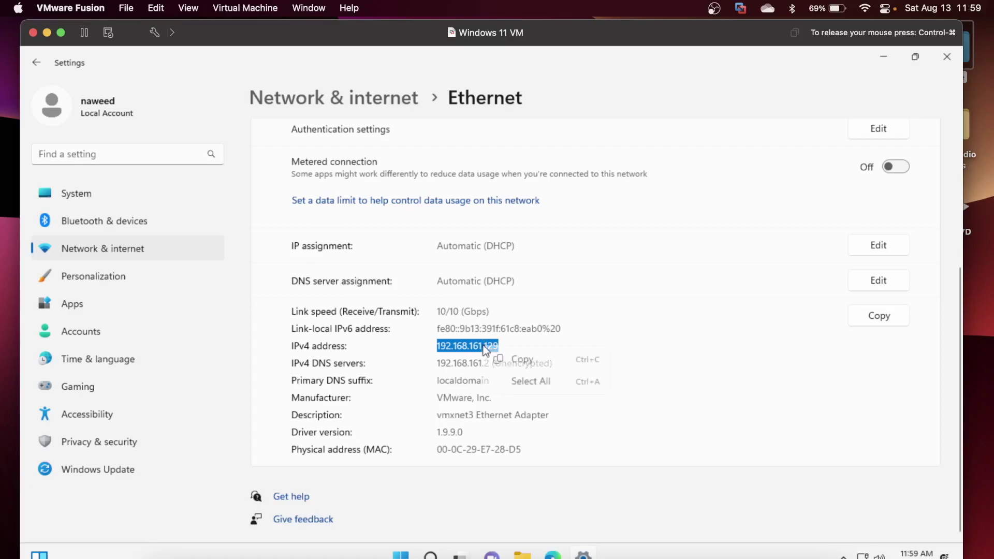
pyautogui.click(512, 359)
pyautogui.click(512, 359)
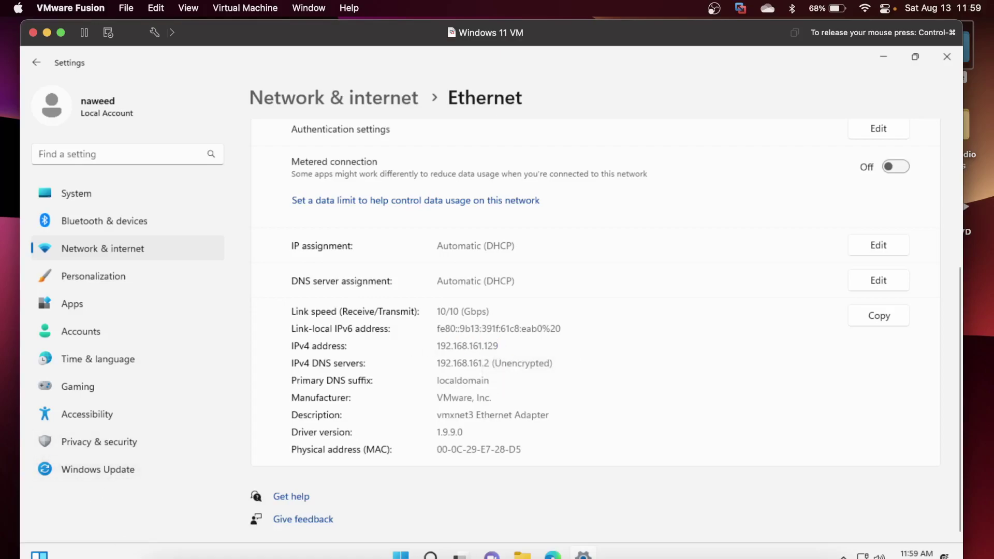
# Open Finder's Go > Connect to Server dialog and begin typing 'smb' as the address.
pyautogui.click(158, 536)
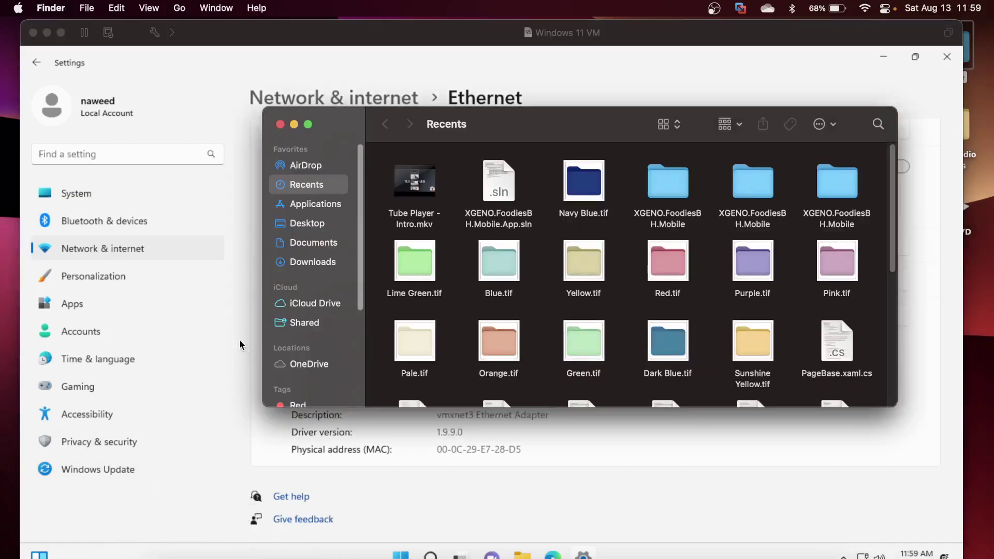
pyautogui.click(178, 8)
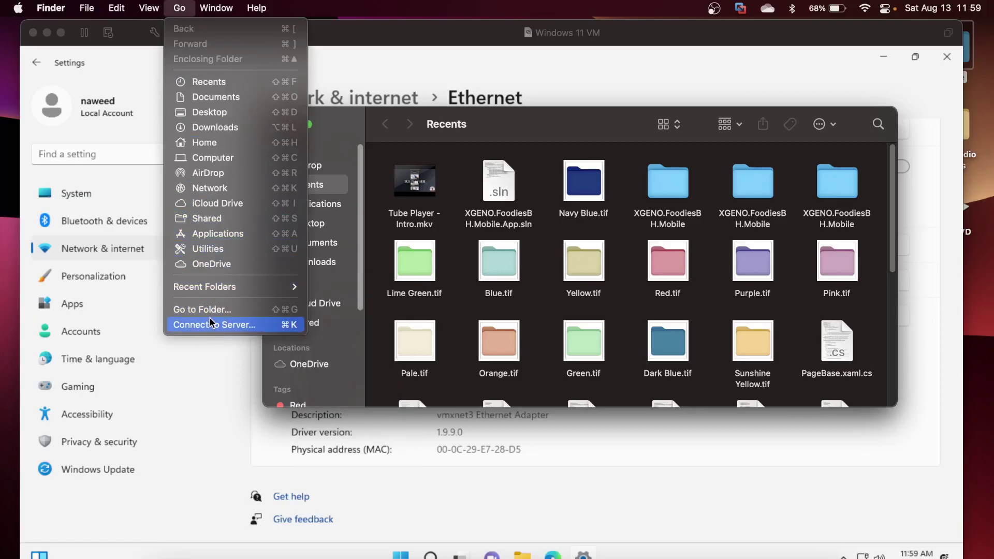
pyautogui.click(240, 325)
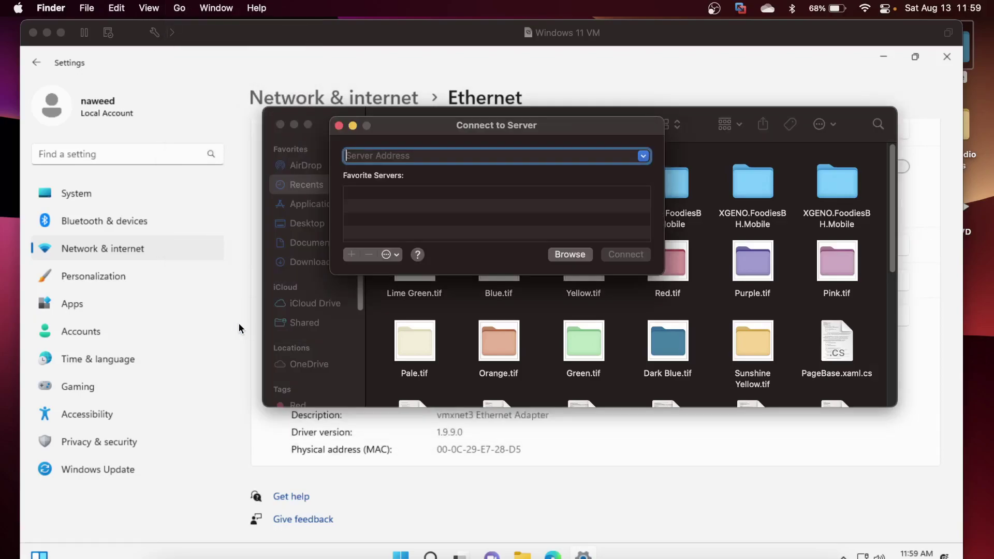
pyautogui.write('s')
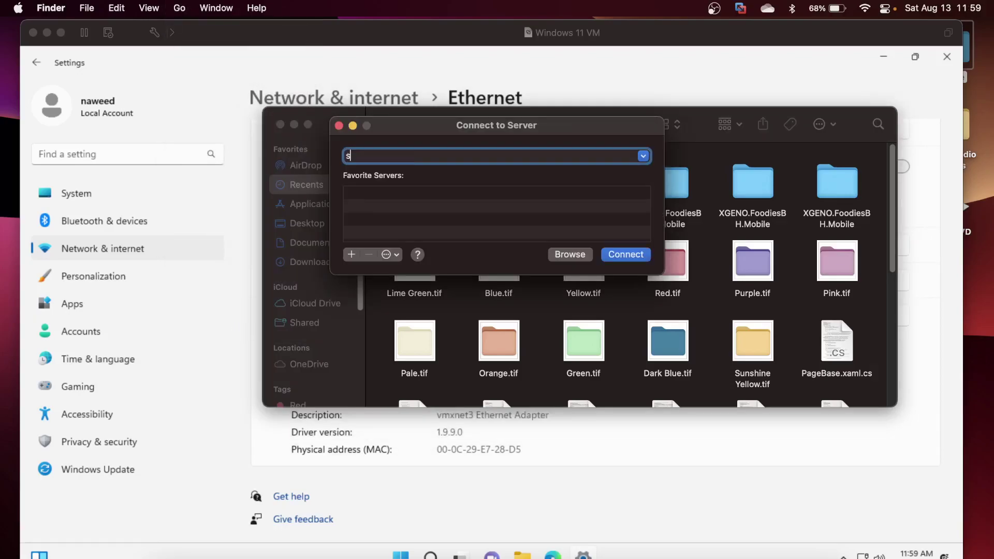
pyautogui.write('mb://')
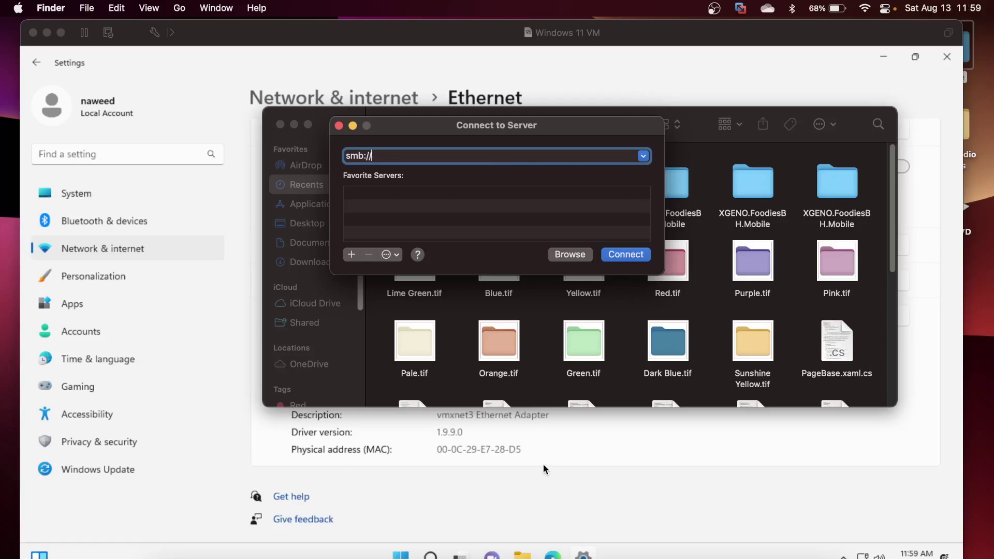
# Connect Finder to the server at smb://192.168.161.129, the Windows VM's IPv4 address.
pyautogui.moveTo(313, 107); pyautogui.dragTo(551, 294)
pyautogui.click(409, 157)
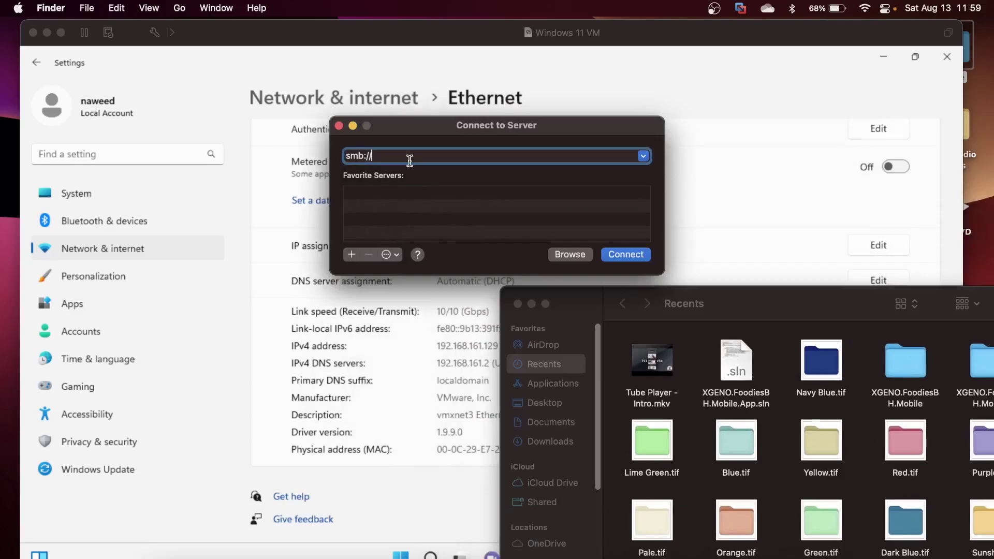
pyautogui.write('192.168.161.129')
pyautogui.press('Return')
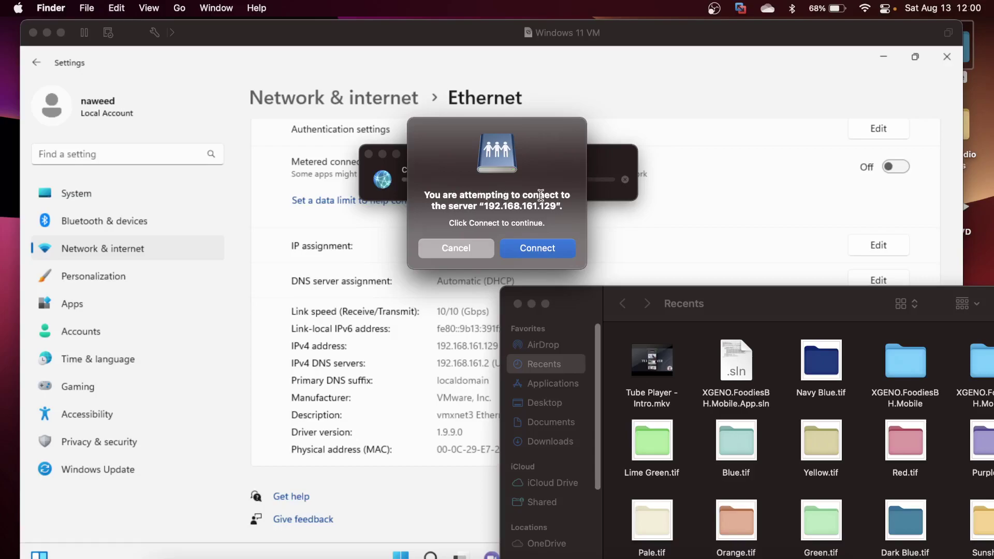
# Sign in as a registered user with the account password and mount the Users volume.
pyautogui.click(544, 250)
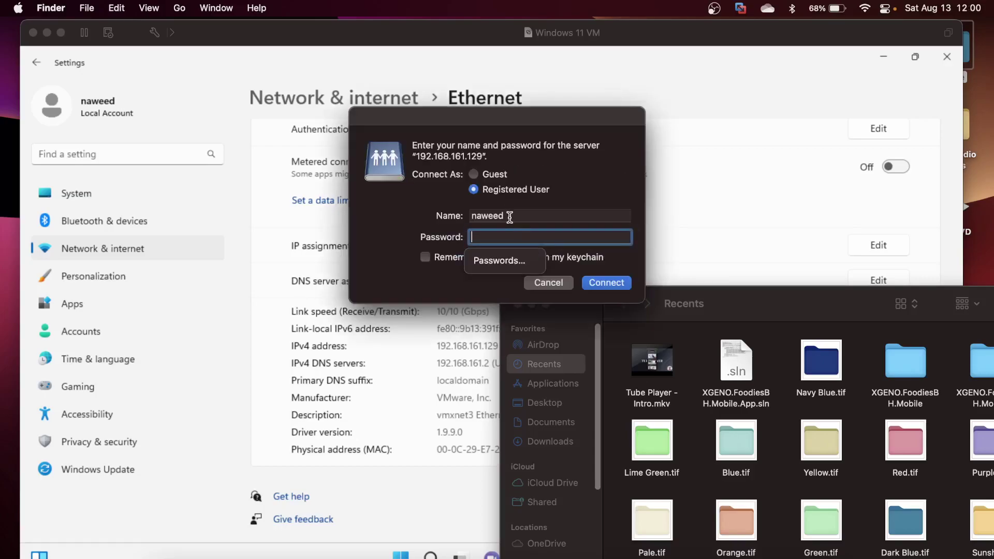
pyautogui.write('123456')
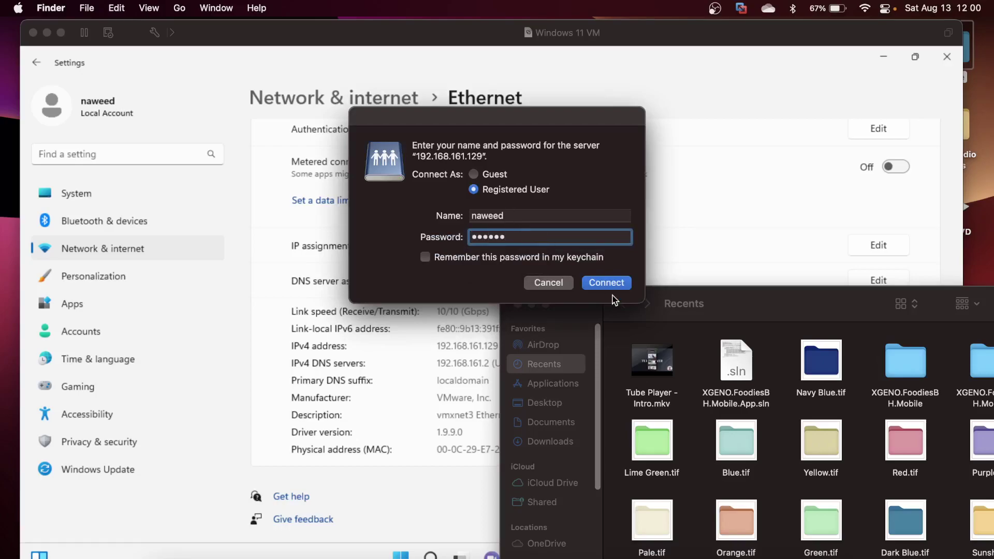
pyautogui.click(602, 282)
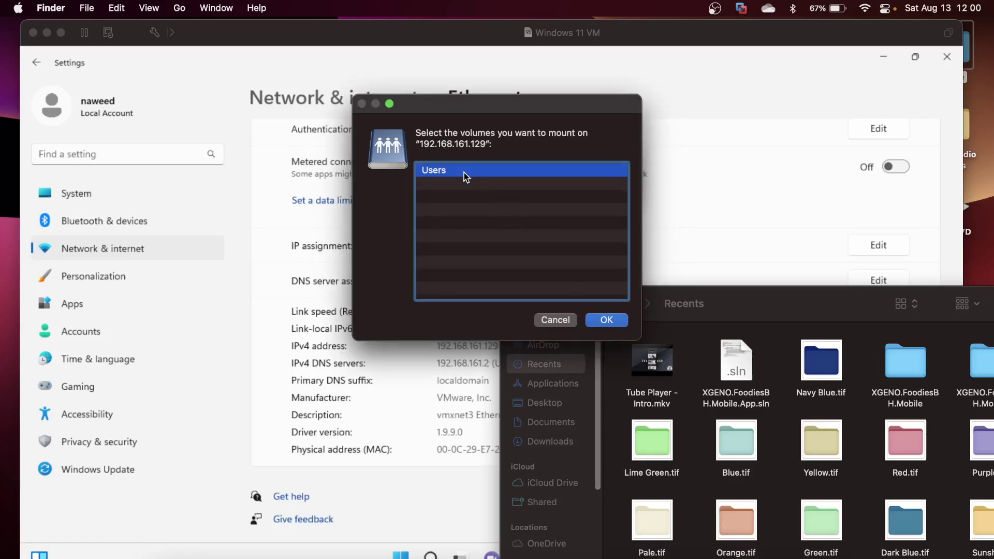
pyautogui.click(603, 319)
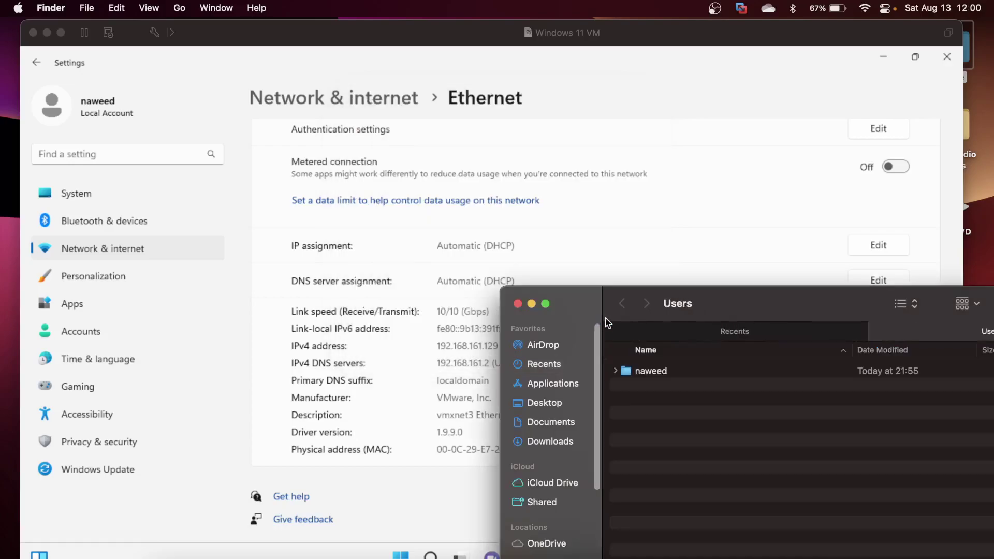
# Browse from the user's home folder through Desktop into the empty Shared Files folder.
pyautogui.moveTo(712, 302); pyautogui.dragTo(569, 171)
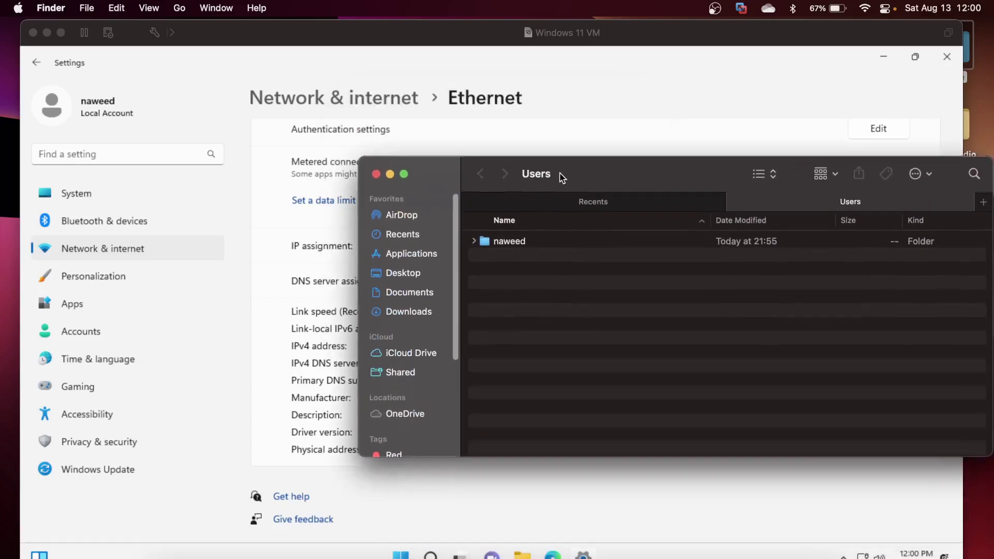
pyautogui.doubleClick(529, 239)
pyautogui.doubleClick(533, 253)
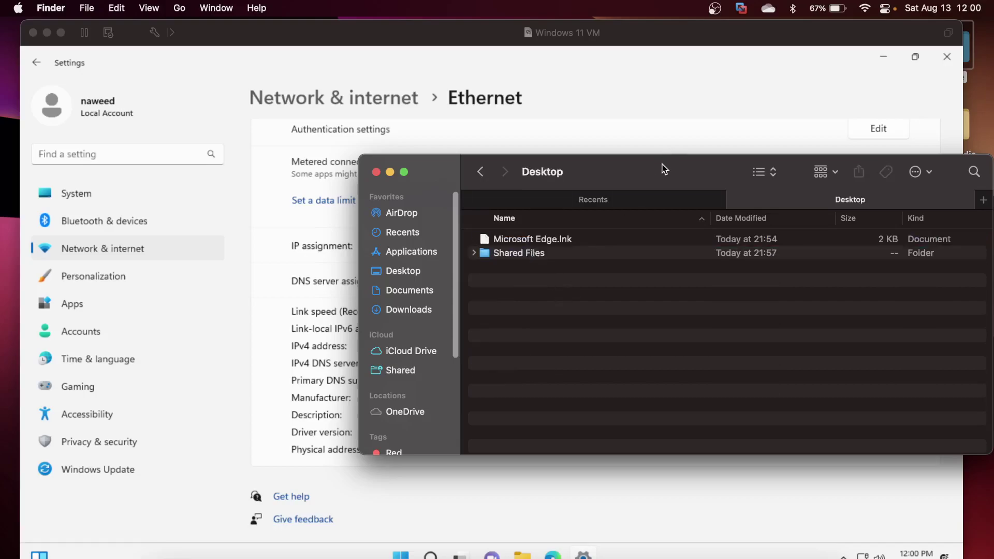
pyautogui.moveTo(661, 164); pyautogui.dragTo(601, 162)
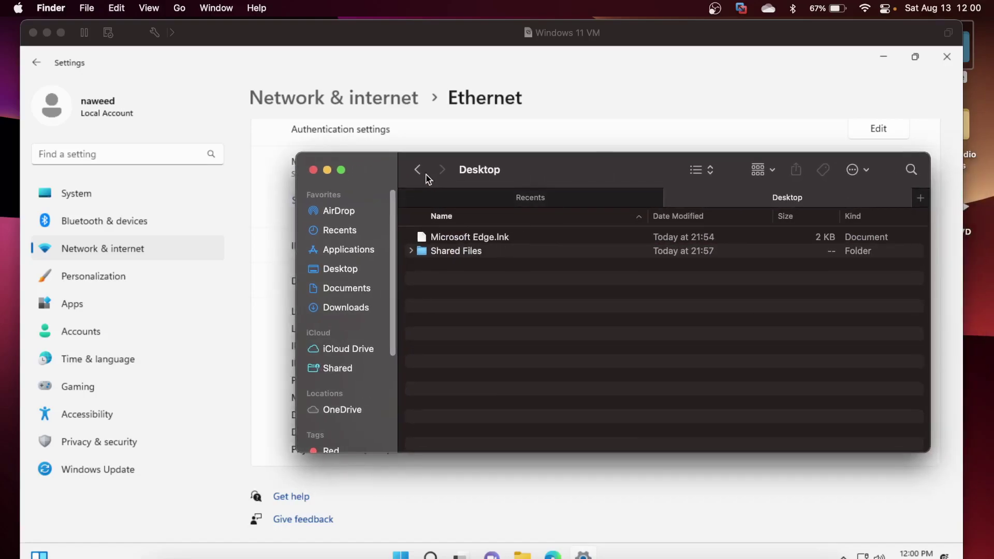
pyautogui.doubleClick(462, 252)
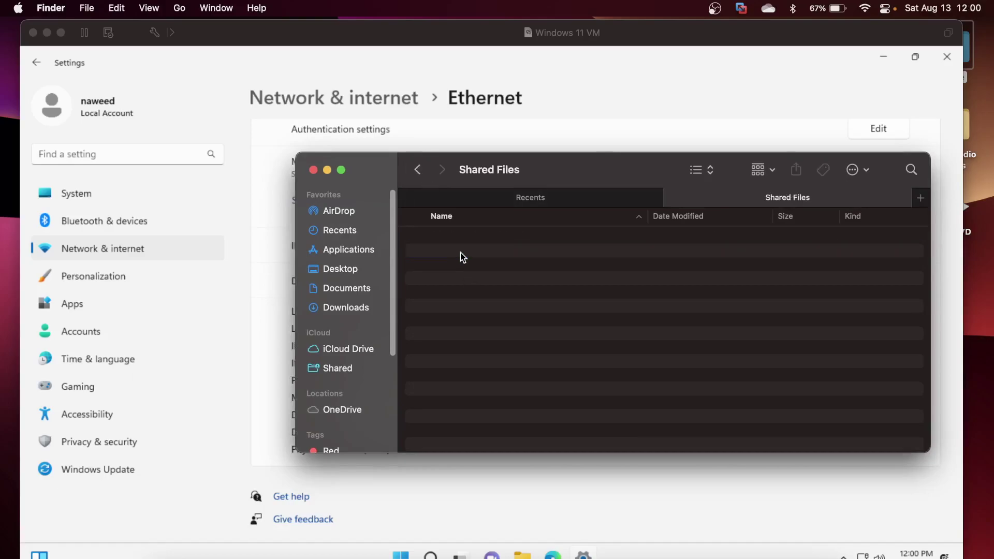
pyautogui.click(777, 541)
# Copy the 10.43 GB Windows11.vmdk from Downloads into the Shared Files window.
pyautogui.click(818, 400)
pyautogui.moveTo(682, 166); pyautogui.dragTo(647, 304)
pyautogui.moveTo(520, 356); pyautogui.dragTo(555, 263)
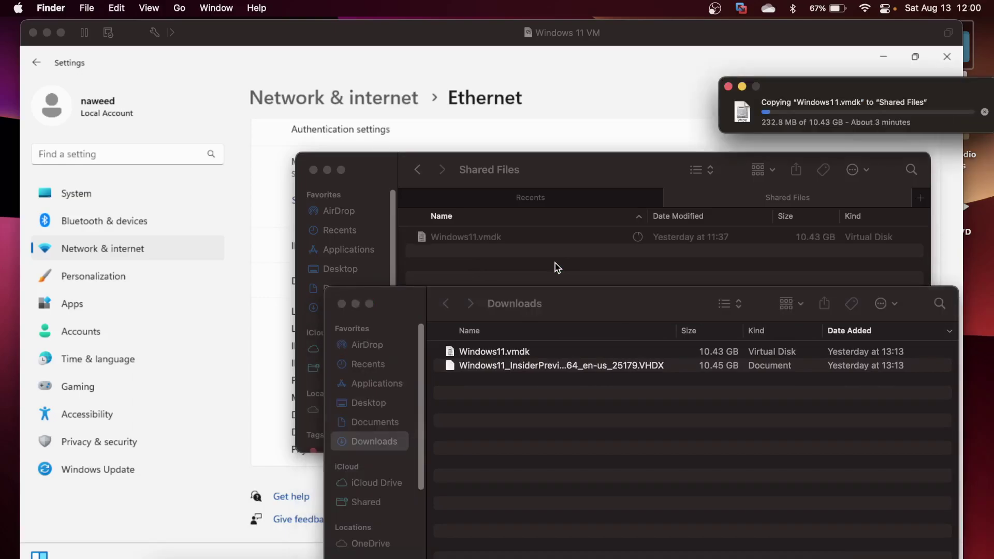
# Minimize Windows Settings and open the Shared Files desktop folder to watch Windows11.vmdk arrive.
pyautogui.click(222, 242)
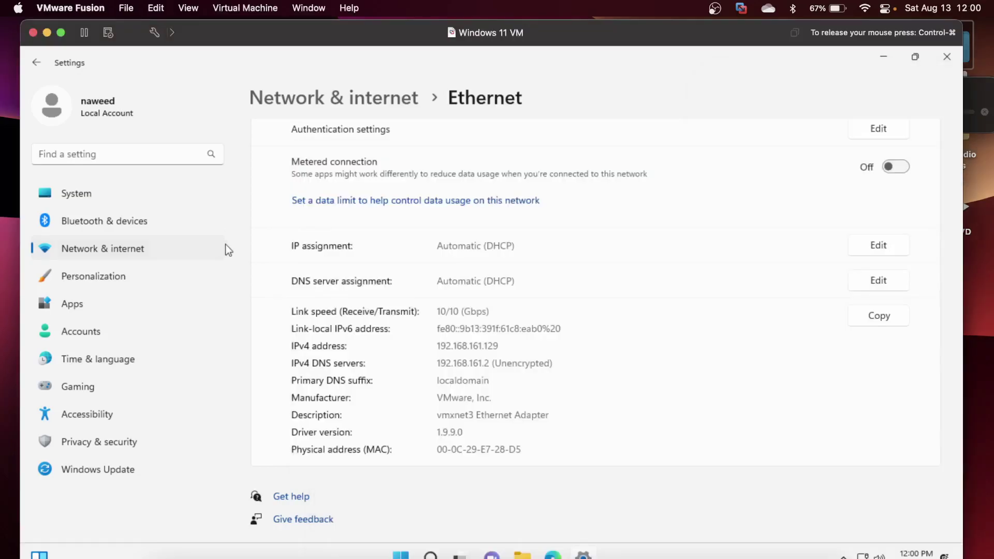
pyautogui.click(885, 51)
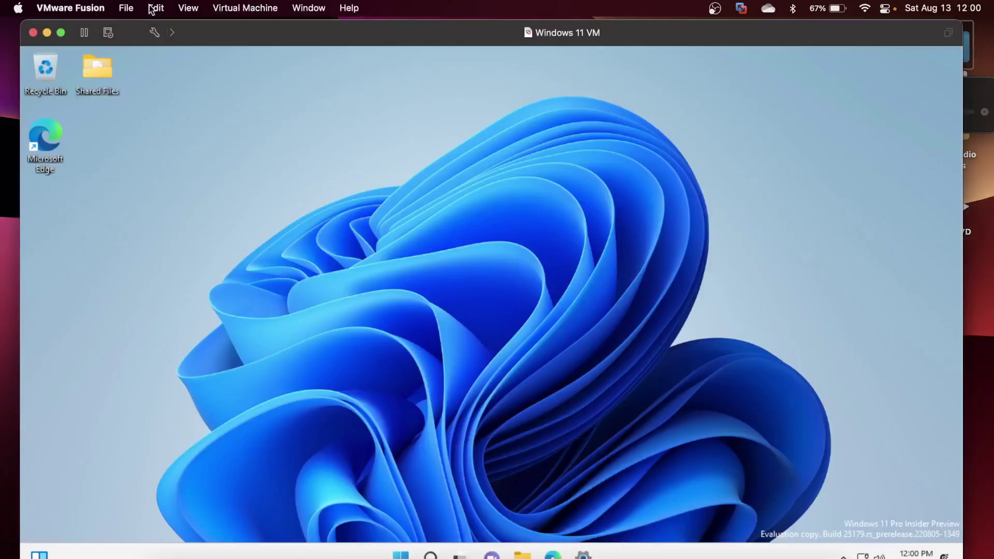
pyautogui.doubleClick(105, 90)
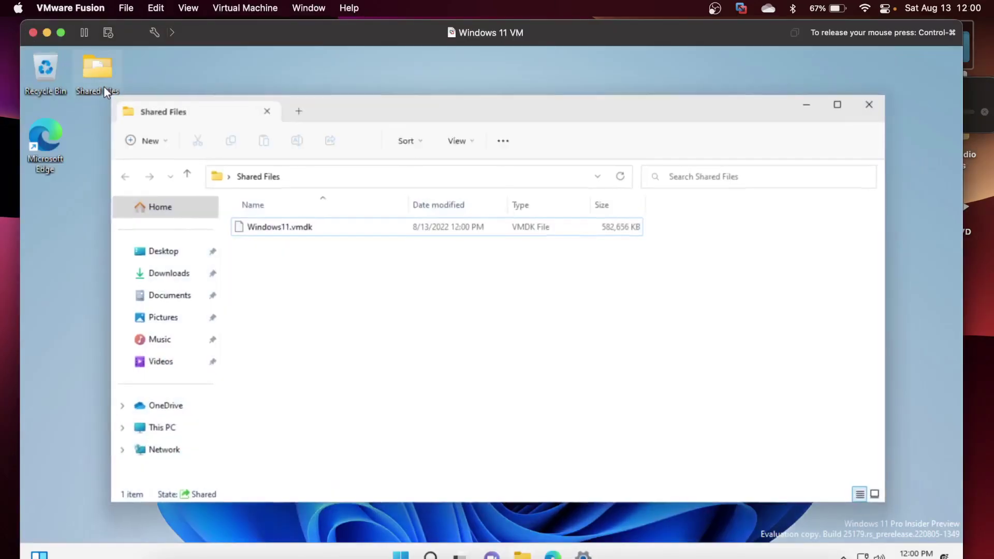